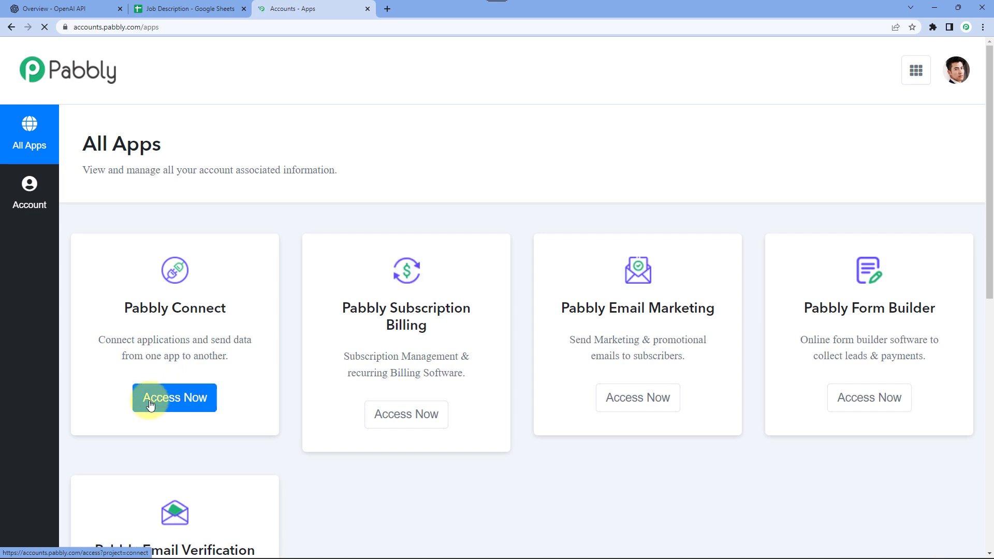
Open Pabbly Connect and create a workflow named "Google Sheets to OpenAI Automation"
left_click(149, 402)
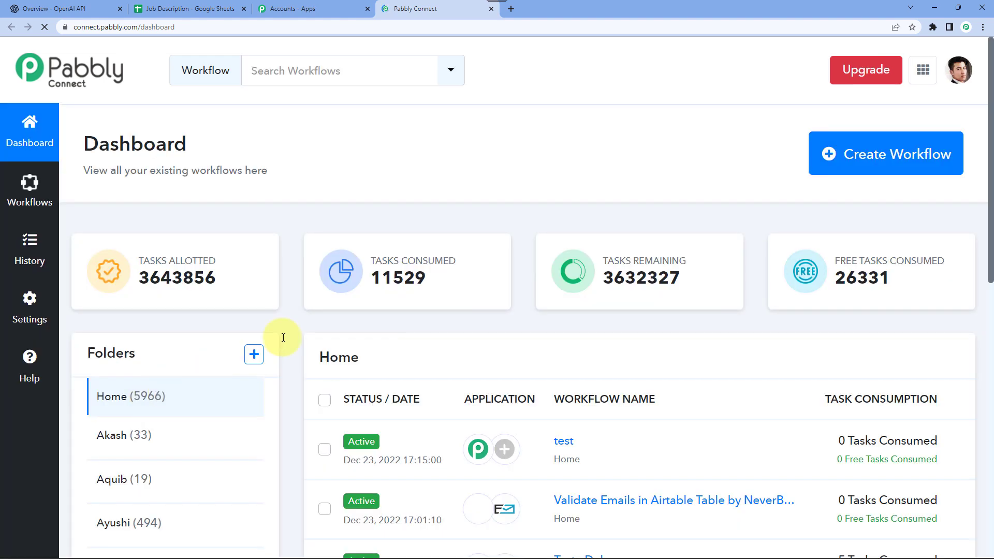
left_click(918, 160)
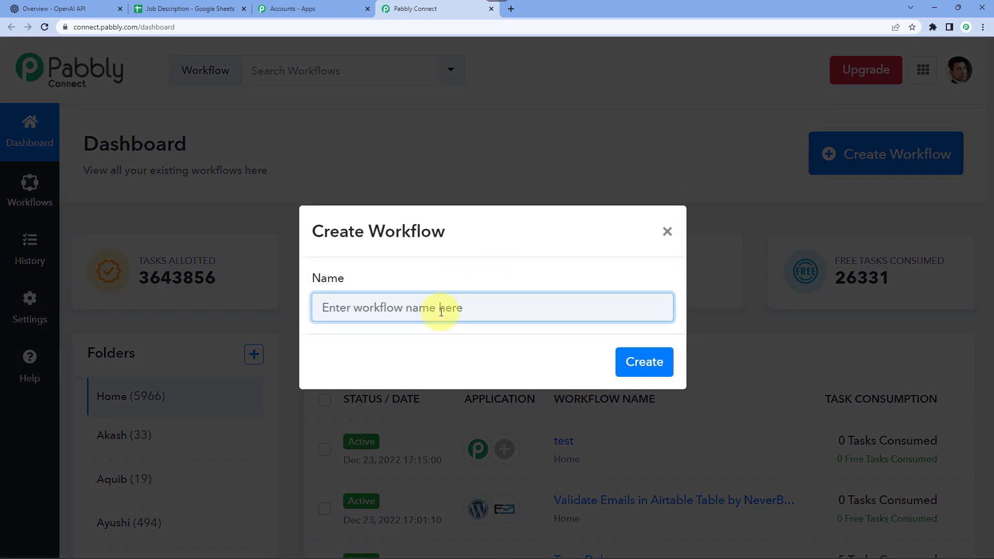
type("Google ")
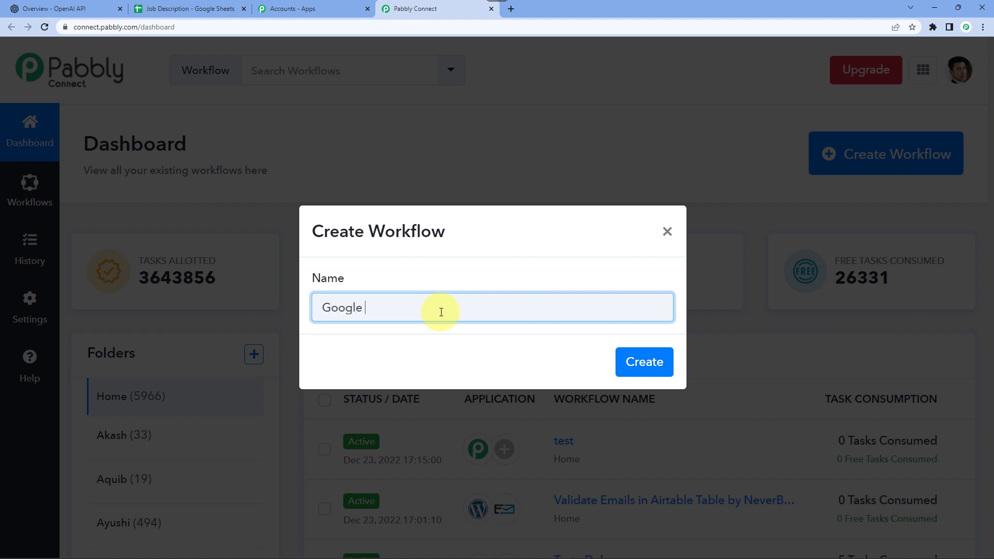
type("Sheets to OpenAI Automation")
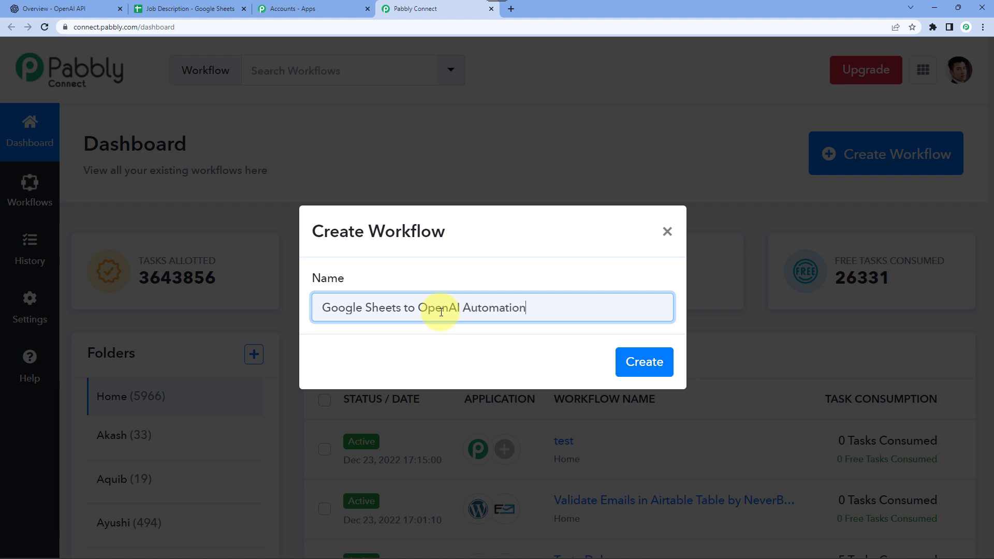
key("Return")
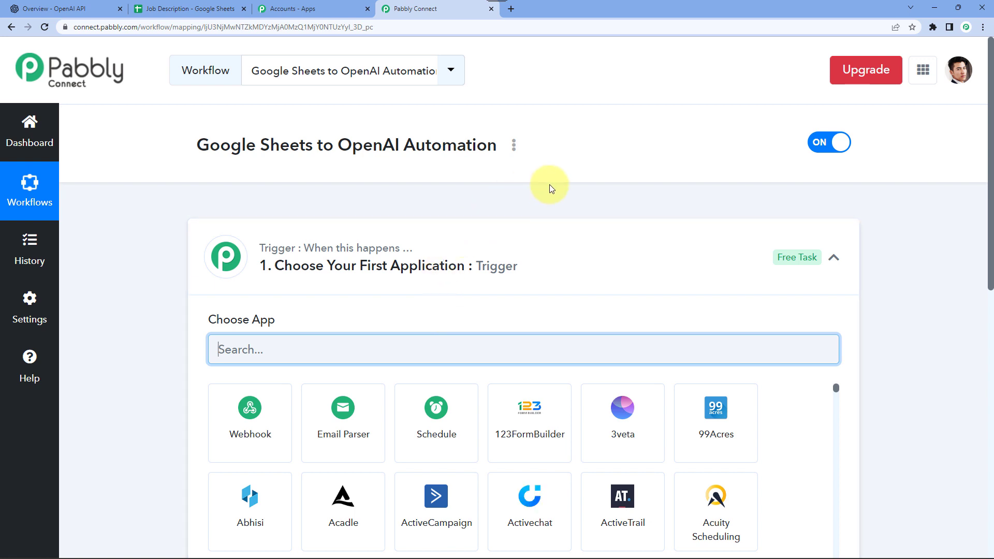
Review the workflow's trigger and action sections, and examine the Job Title and Interview Questions columns in the Job Description Google Sheet
left_click(423, 294)
left_click(428, 277)
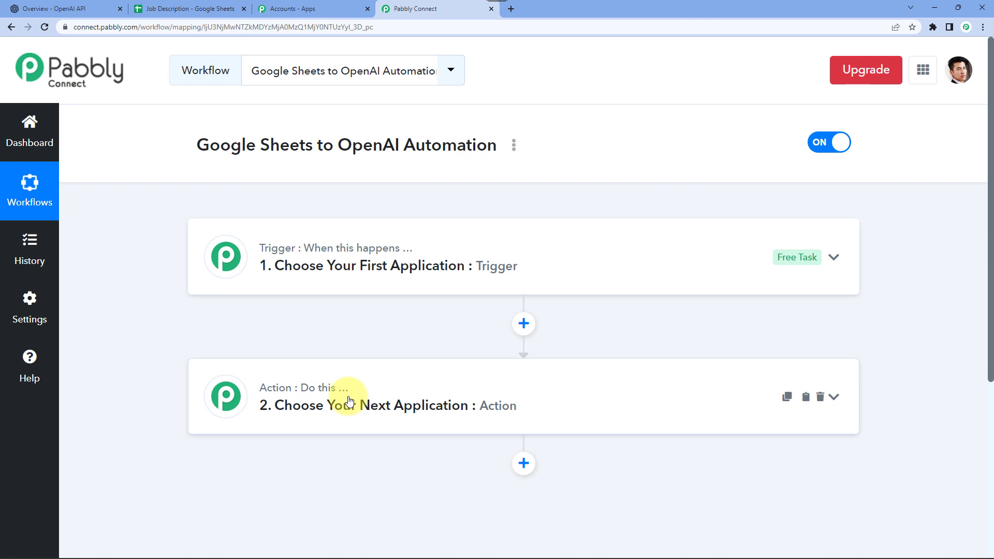
left_click(200, 8)
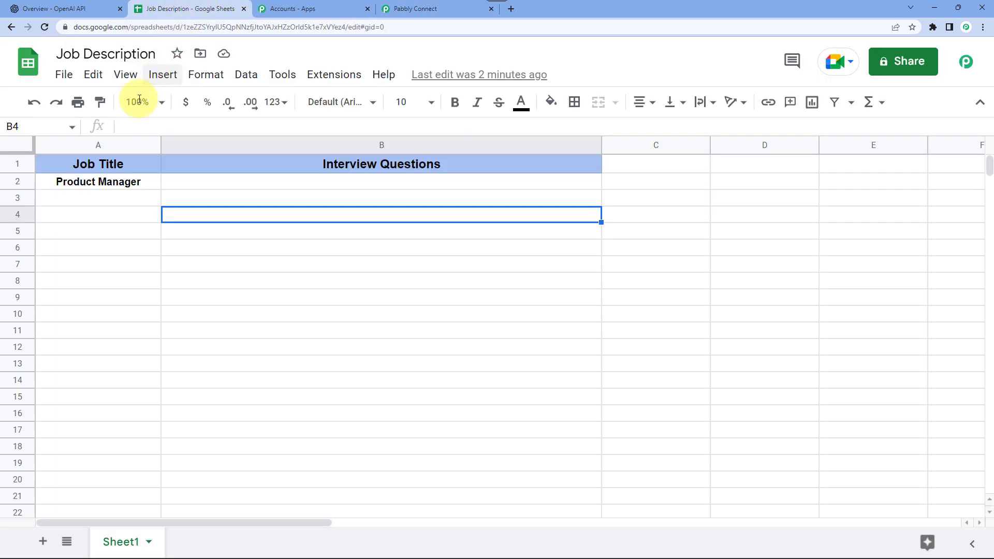
left_click(90, 182)
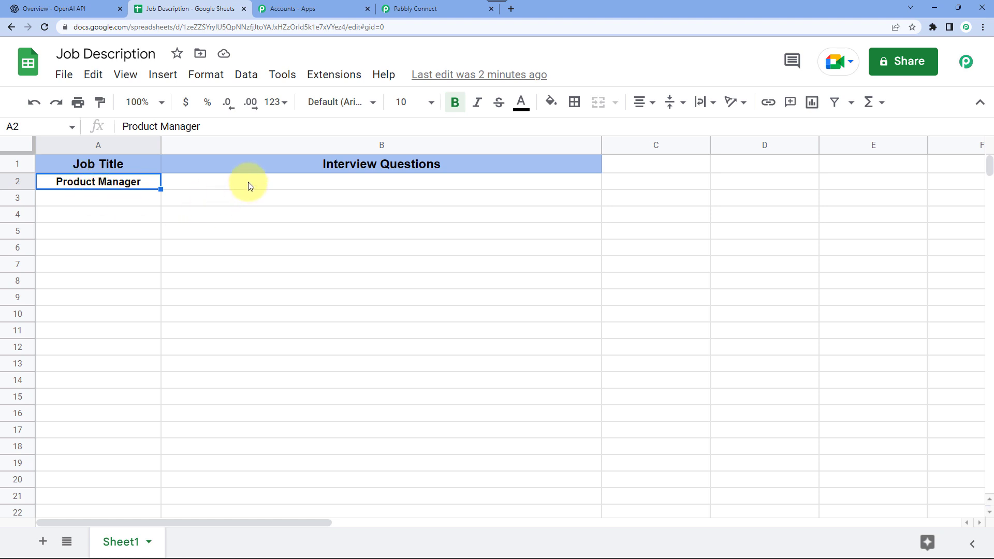
double_click(377, 177)
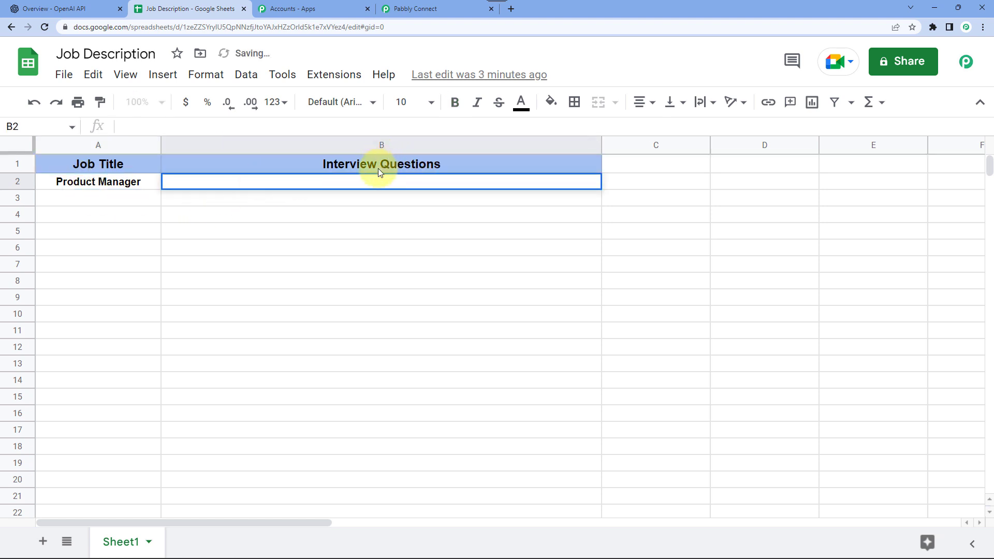
left_click(378, 169)
left_click(342, 181)
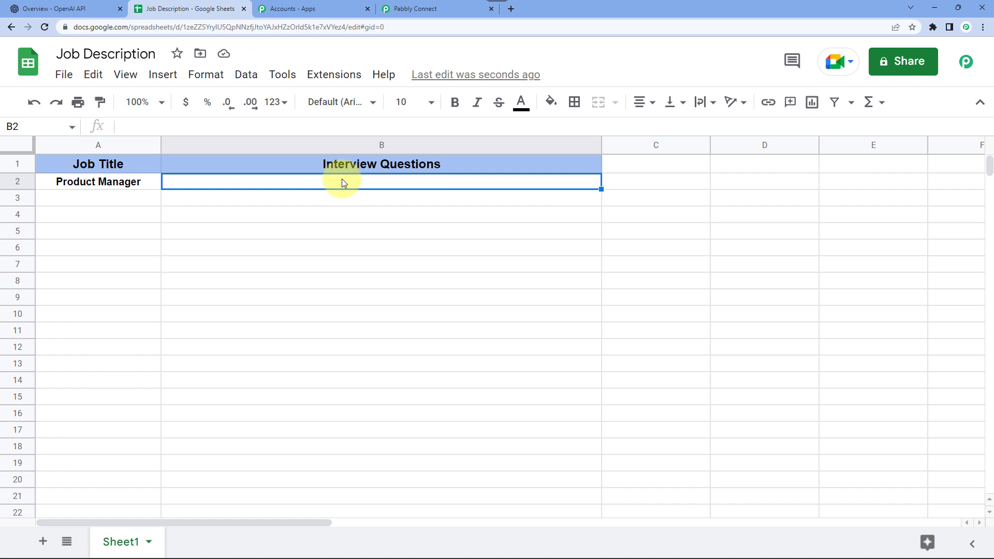
Back in the Pabbly Connect workflow, set the trigger app to Google Sheets with the event New or Updated Spreadsheet Row
left_click(433, 7)
left_click(321, 251)
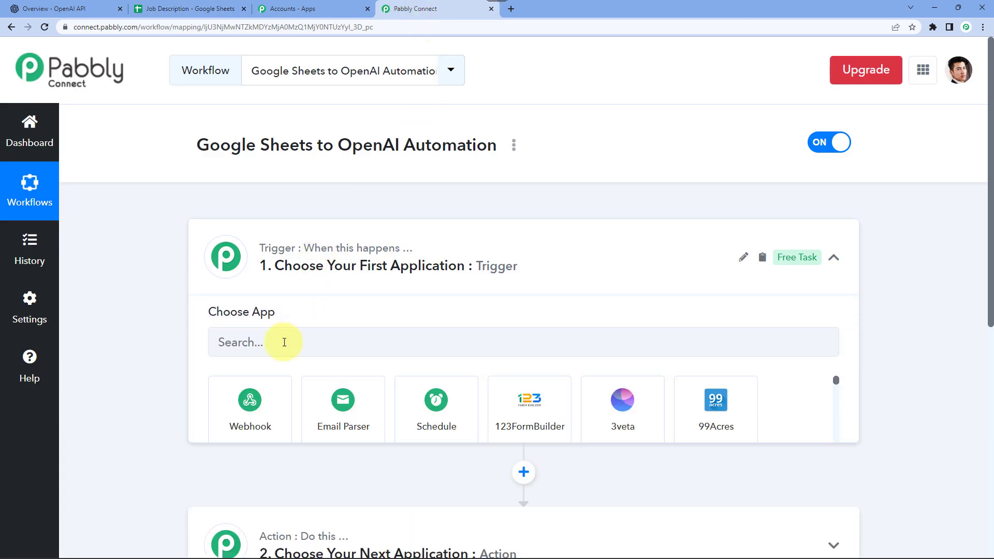
left_click(261, 351)
type("Googl")
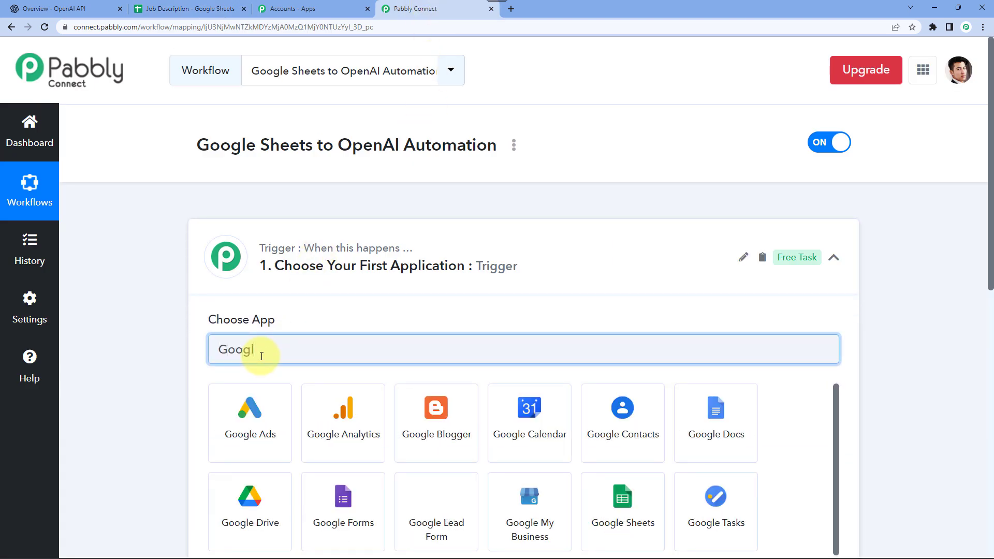
type("e S")
left_click(260, 428)
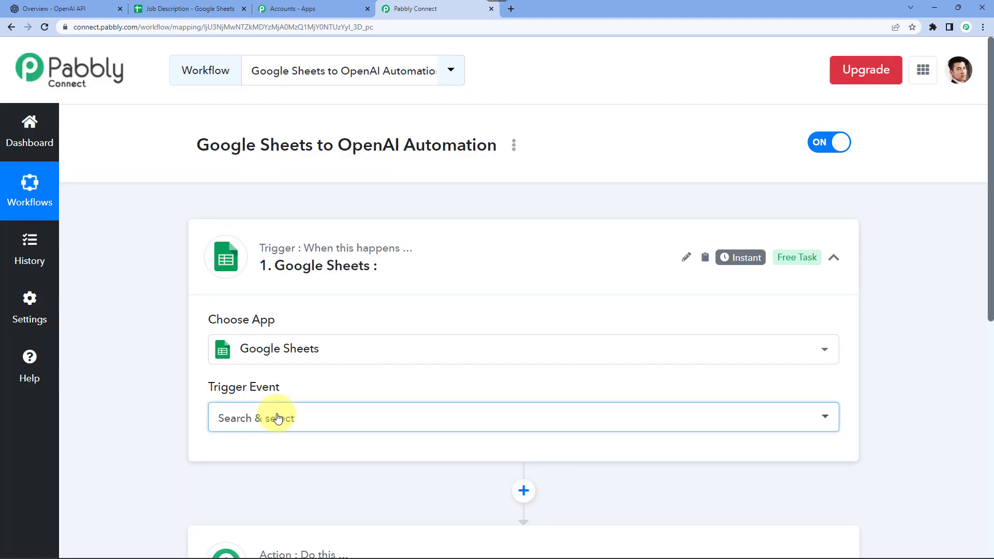
left_click(278, 418)
left_click(279, 496)
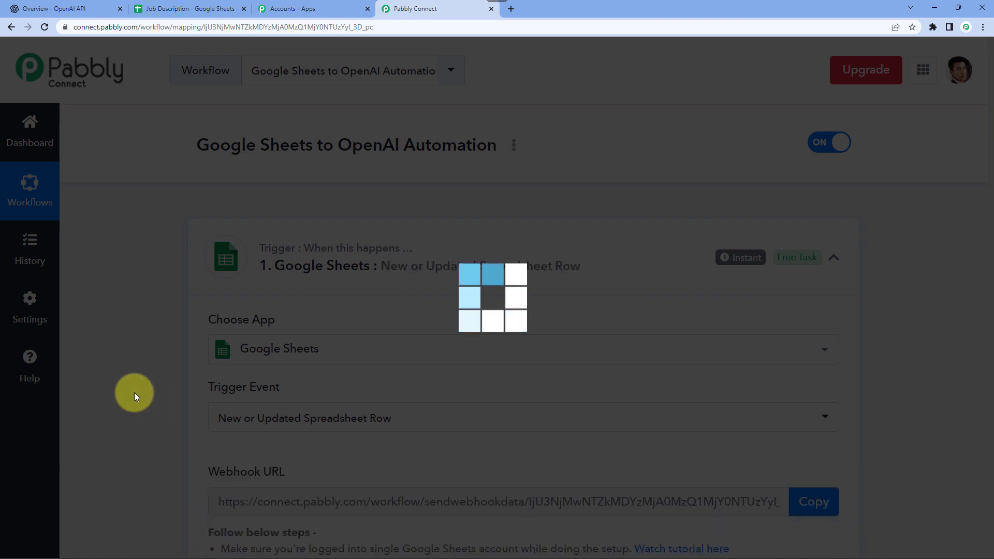
Copy the trigger's webhook URL and review the Google Sheets setup instructions below it
scroll(636, 236, "down", 7)
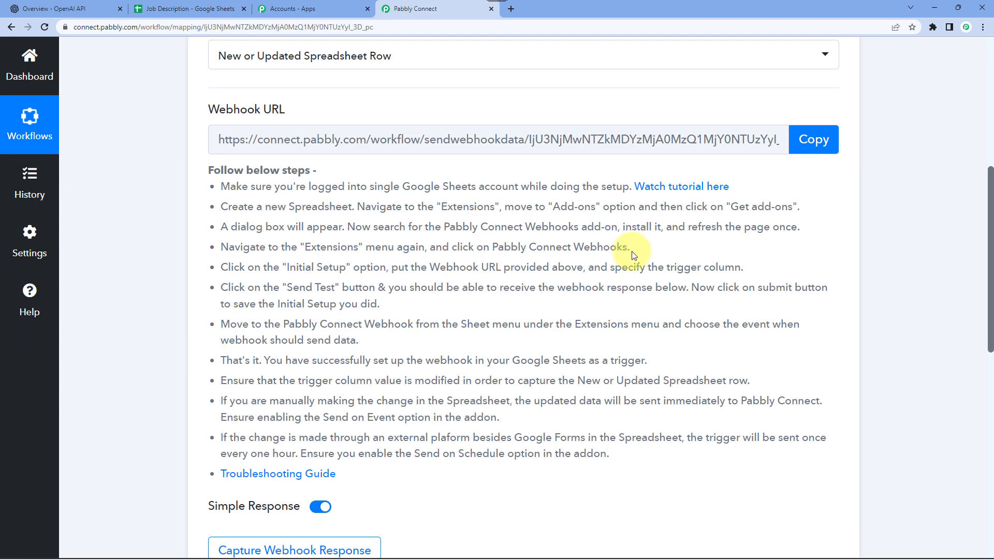
left_click(817, 136)
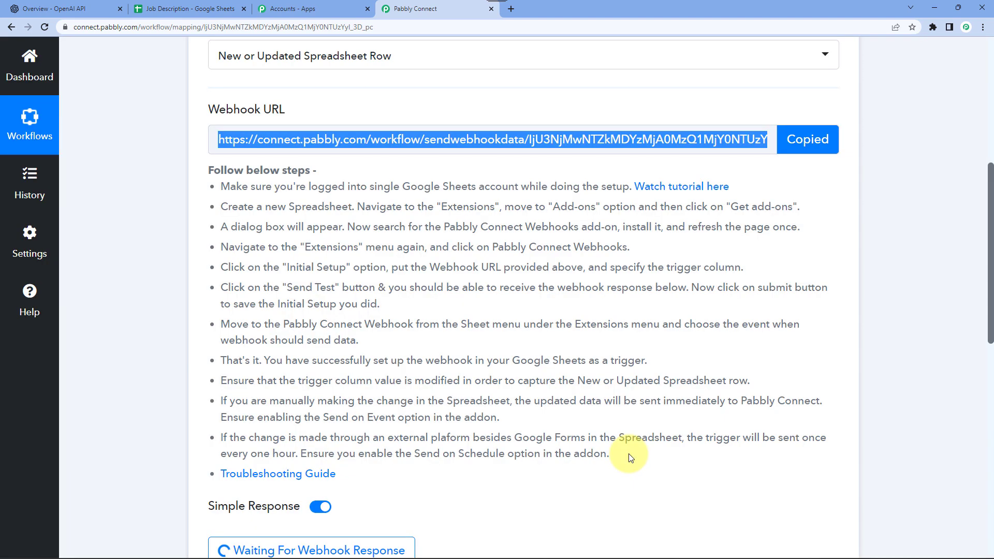
left_click_drag(630, 458, 172, 174)
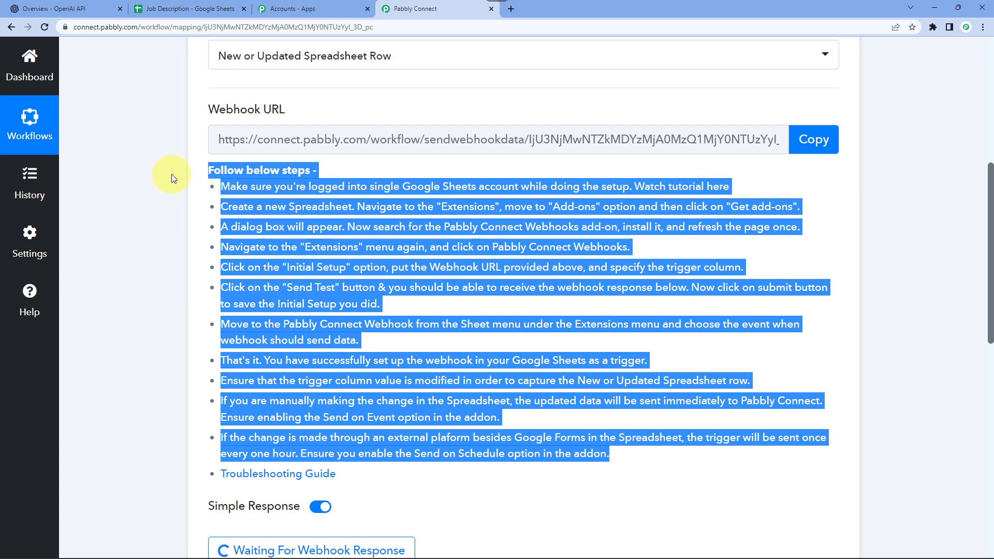
left_click(203, 188)
In the Job Description Google Sheet, search the add-on marketplace for Pabbly Connect Webhooks and check whether it is installed
left_click(185, 8)
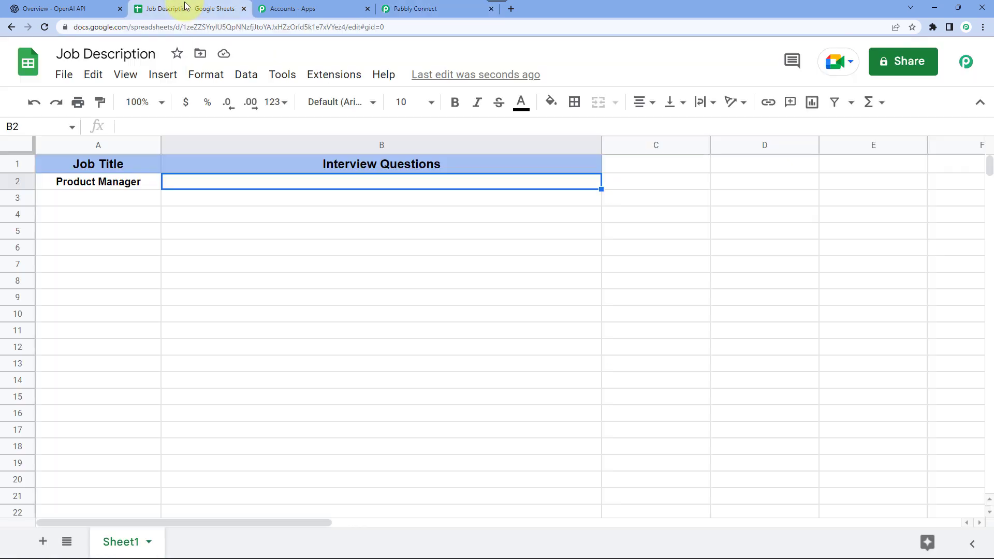
left_click(200, 271)
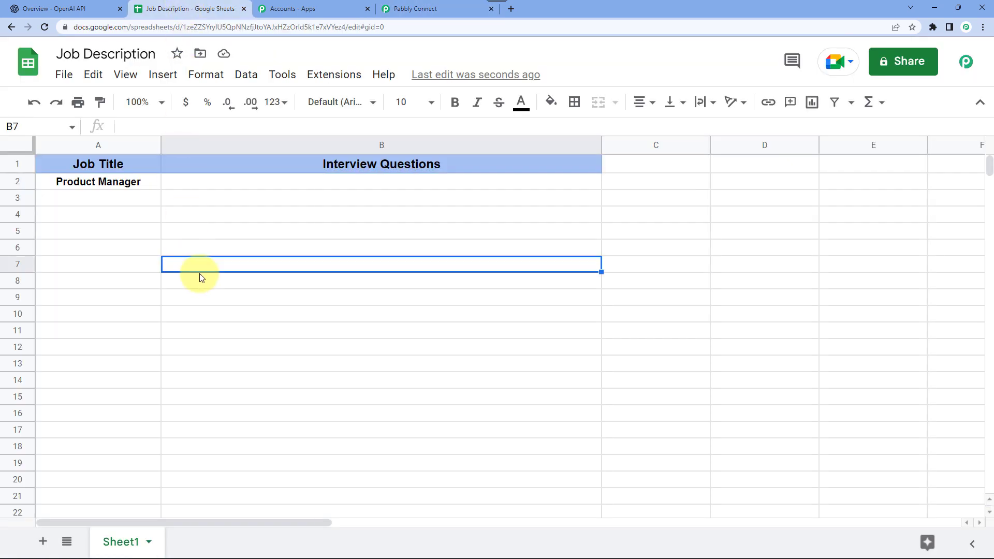
left_click(328, 83)
mouse_move(329, 101)
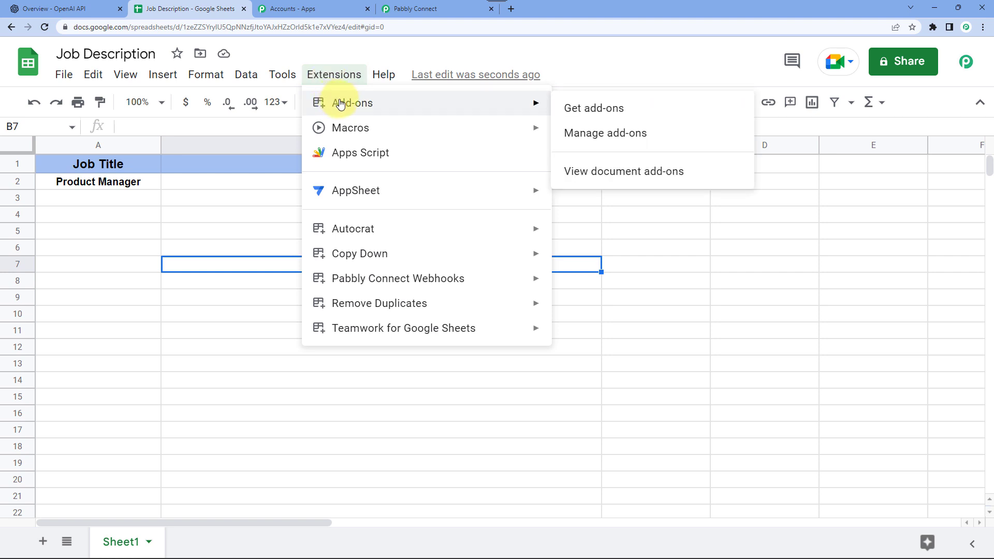
left_click(606, 112)
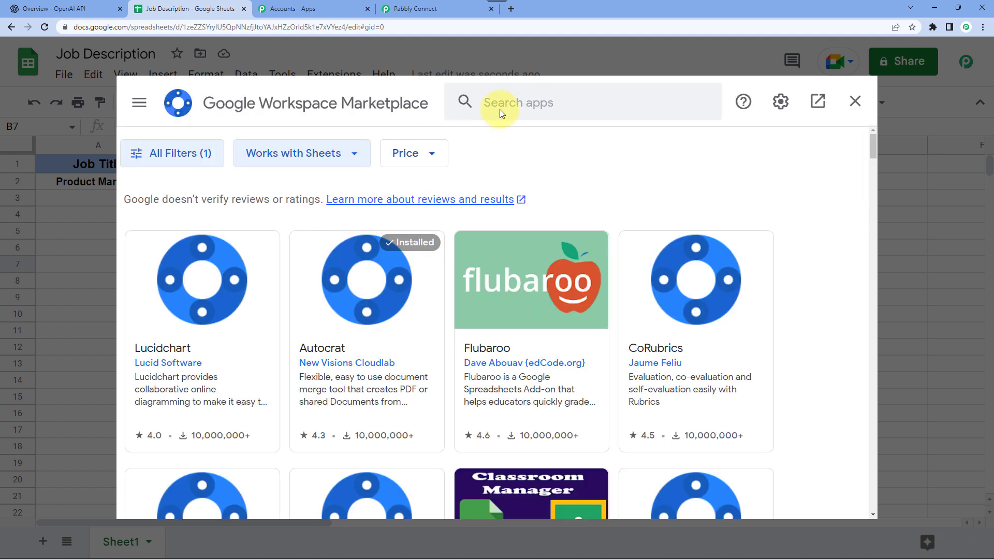
left_click(544, 105)
type("pabb")
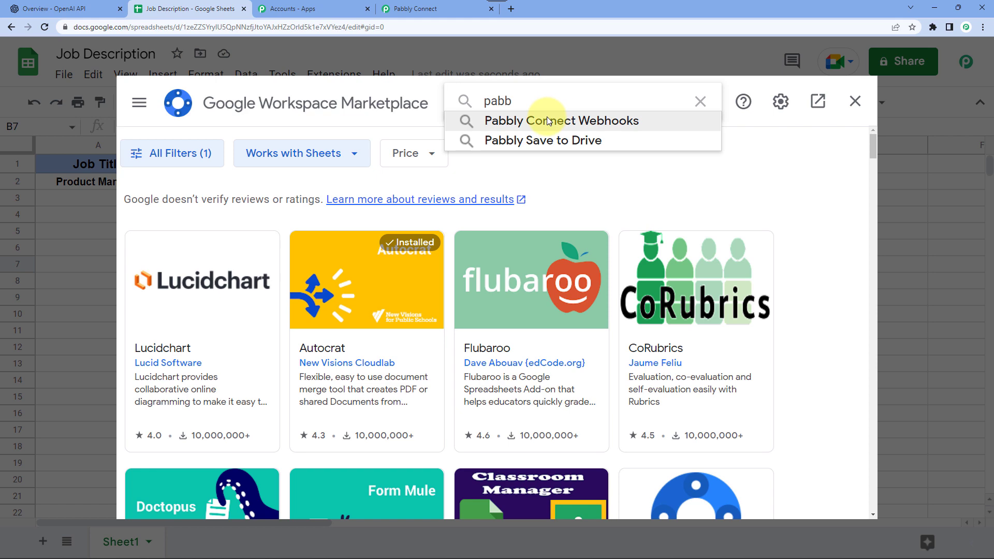
left_click(549, 121)
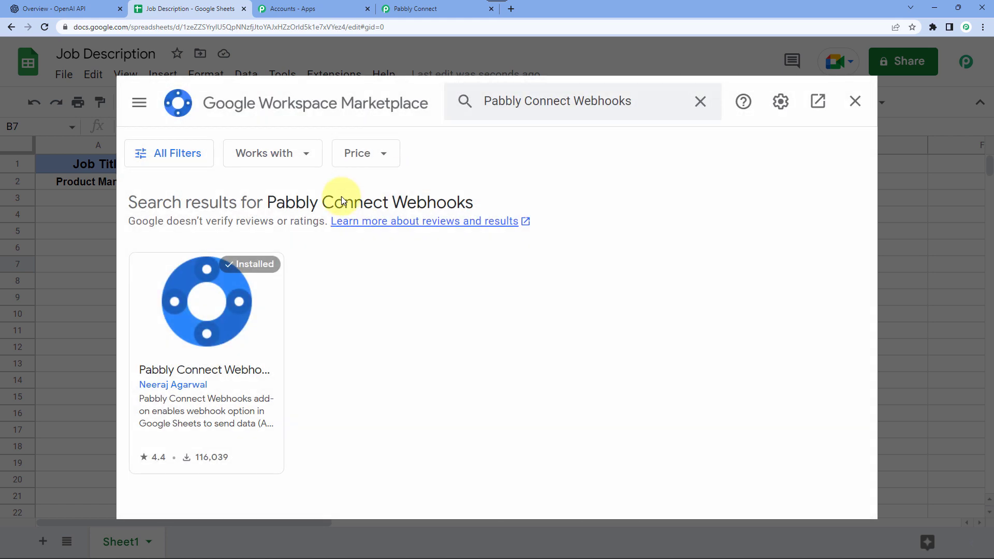
double_click(260, 259)
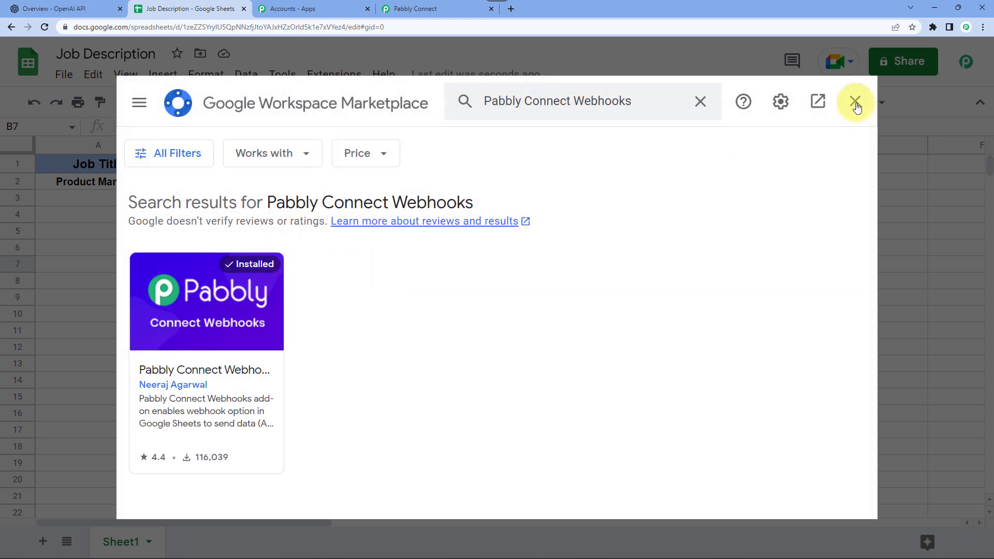
left_click(855, 101)
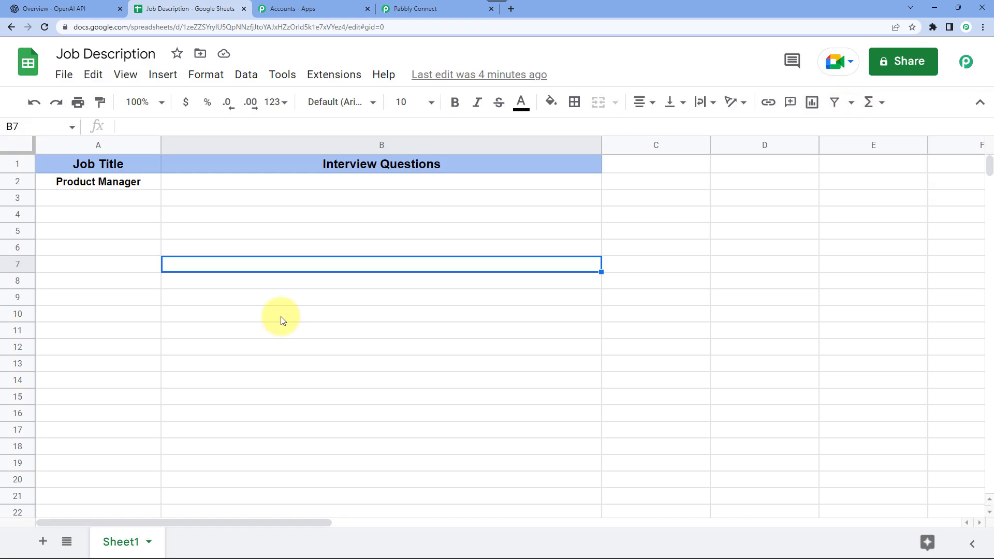
Reload the spreadsheet and open the Initial Setup of the Pabbly Connect Webhooks add-on
left_click(45, 27)
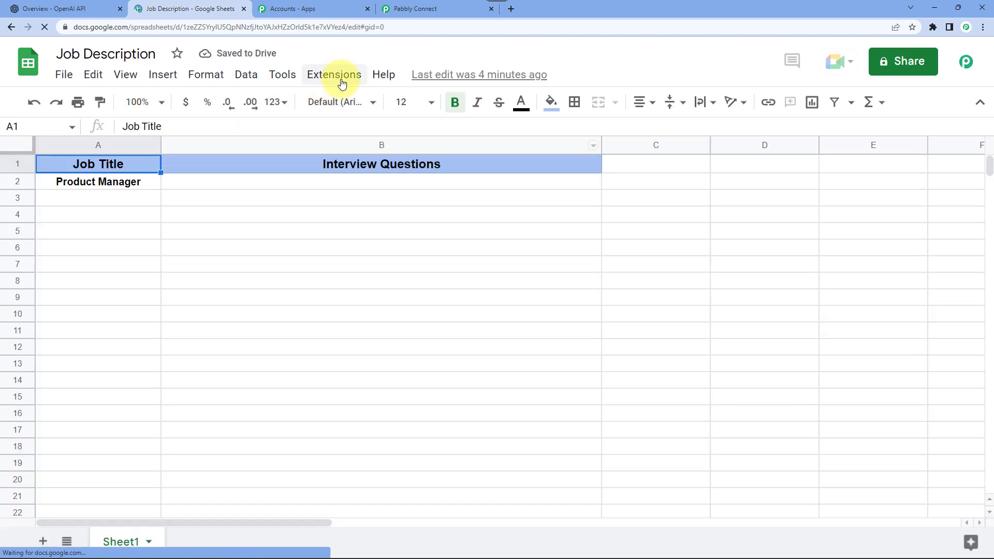
left_click(341, 82)
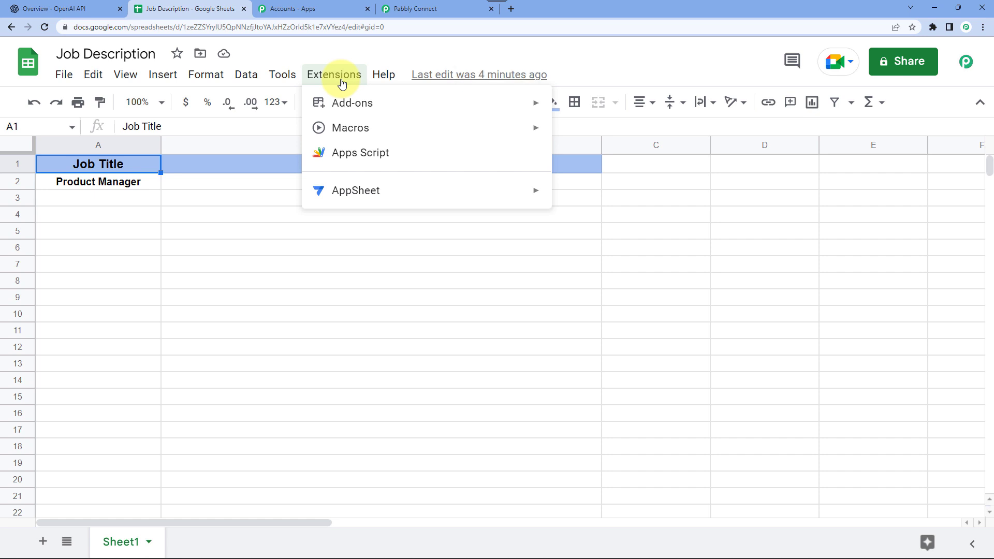
mouse_move(367, 278)
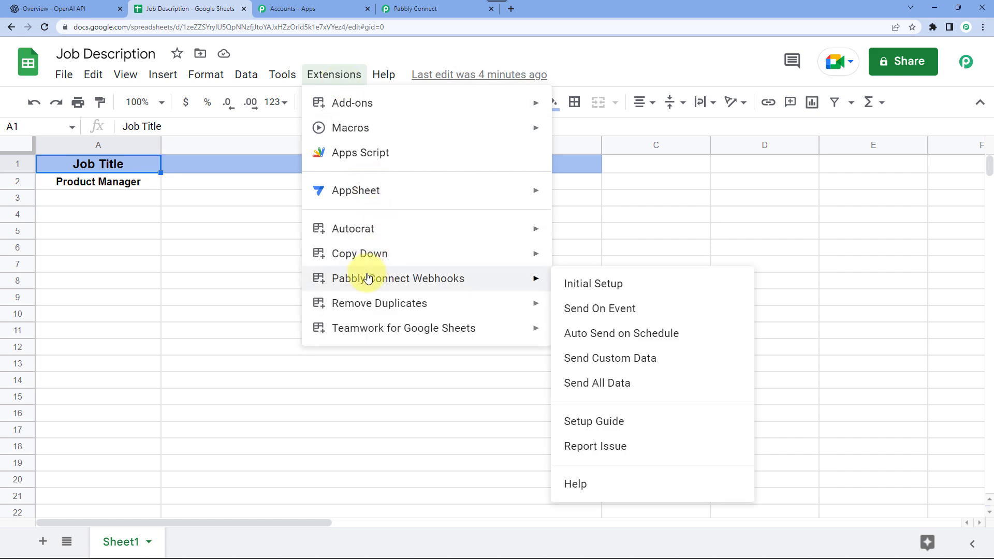
left_click(602, 286)
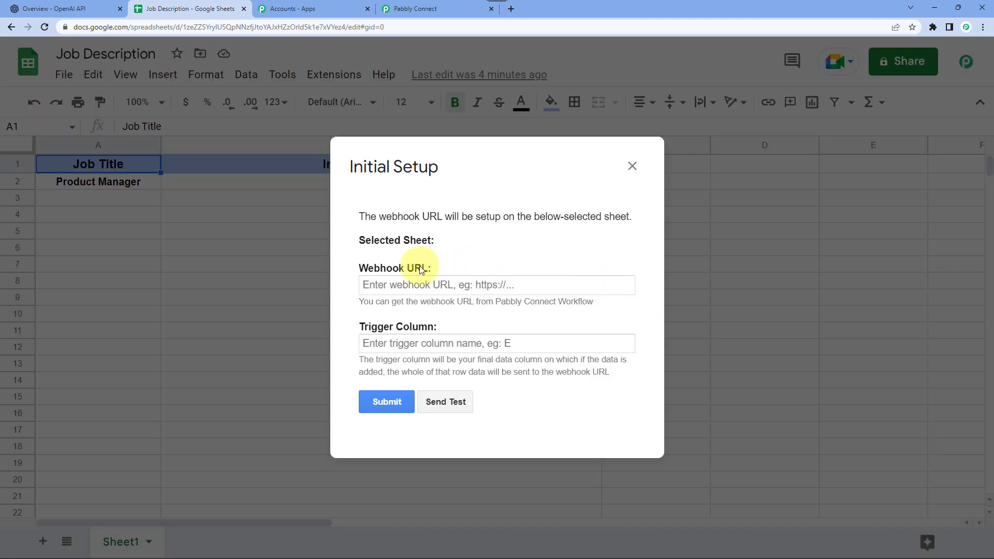
Clear the webhook URL and trigger column values in the Initial Setup form
left_click(407, 285)
triple_click(407, 286)
key("BackSpace")
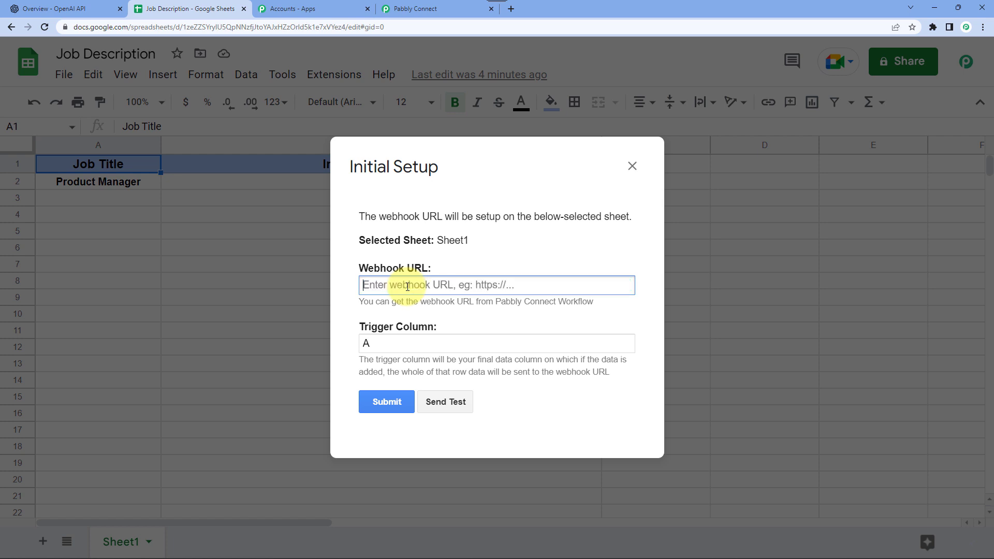
triple_click(363, 349)
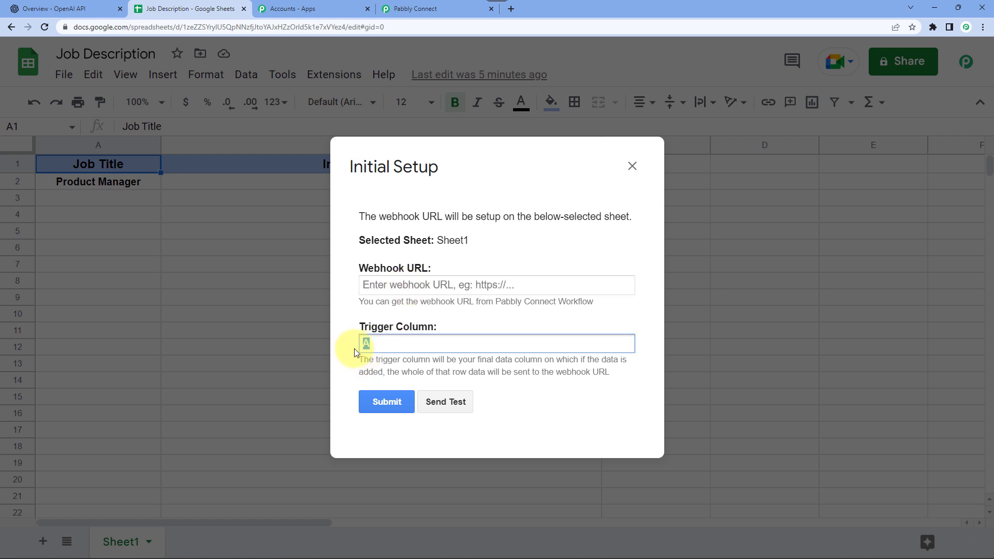
key("BackSpace")
Copy the webhook URL from the Pabbly Connect workflow into the add-on's Initial Setup and set the trigger column to A
left_click(430, 9)
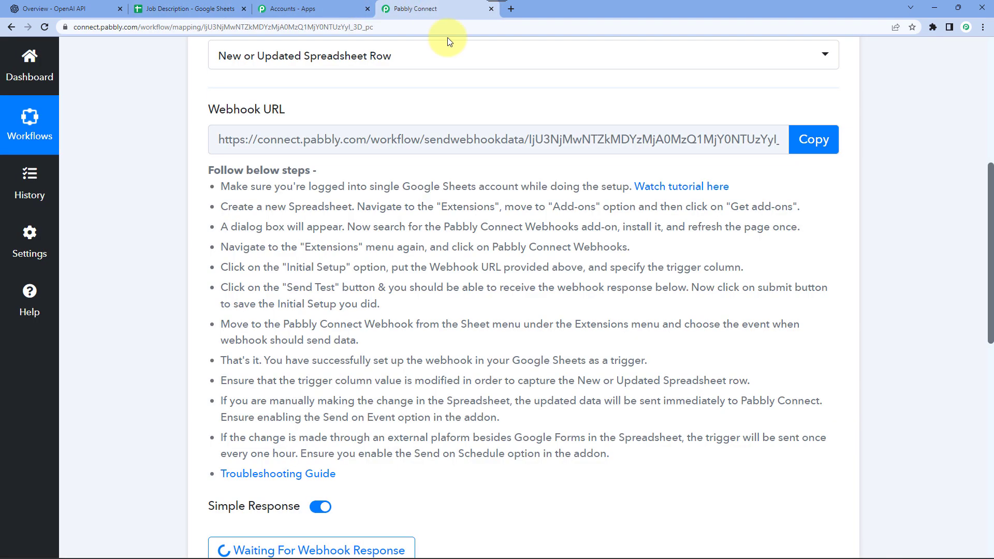
left_click(797, 139)
left_click(222, 10)
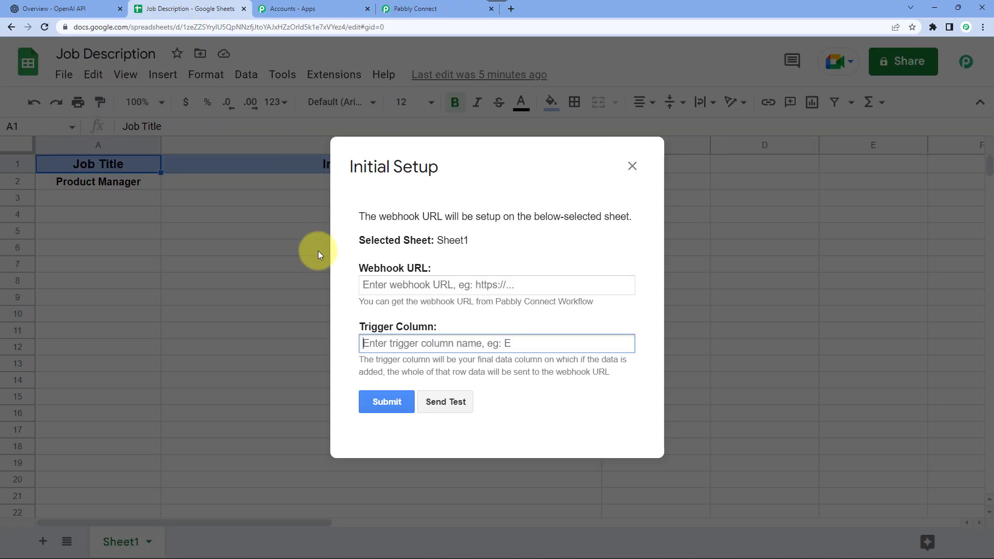
left_click(385, 284)
key("ctrl+v")
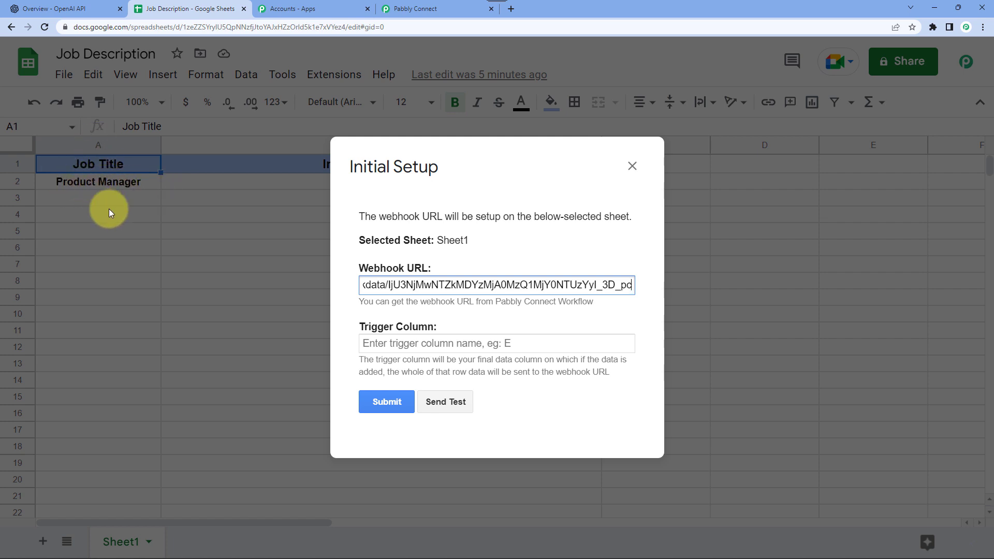
left_click(406, 349)
type("A")
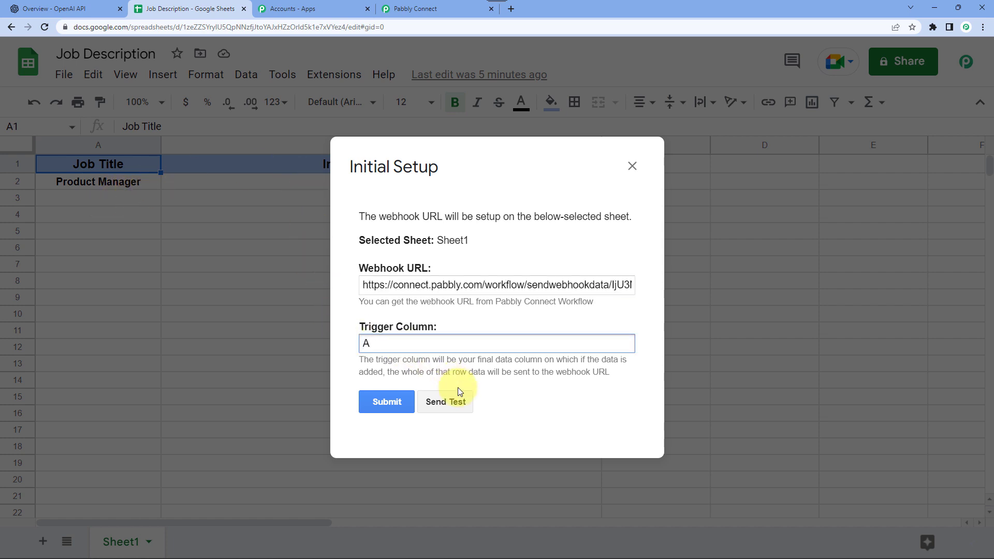
Send a test from the add-on's Initial Setup and check the received spreadsheet name and job title in the Pabbly Connect workflow
left_click(458, 402)
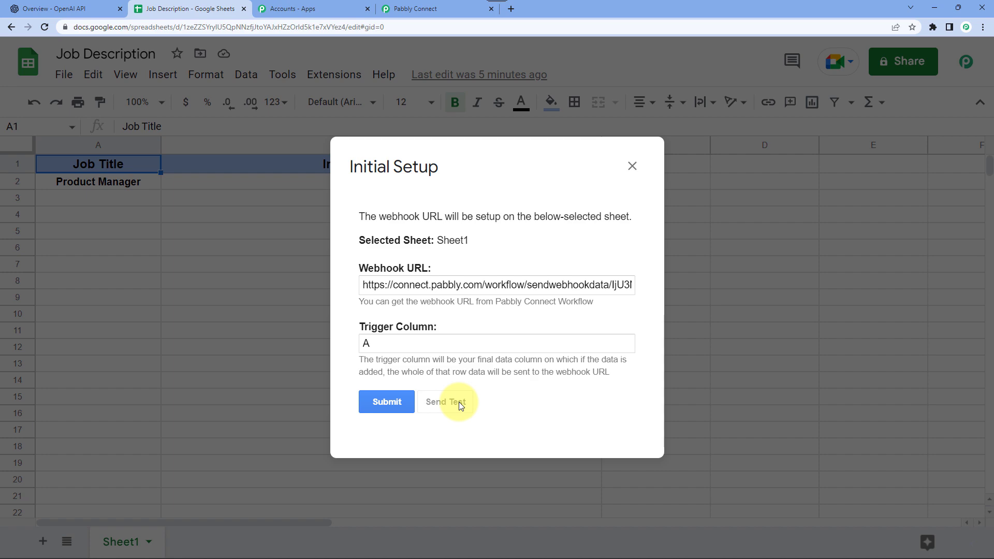
left_click(466, 9)
scroll(362, 208, "down", 6)
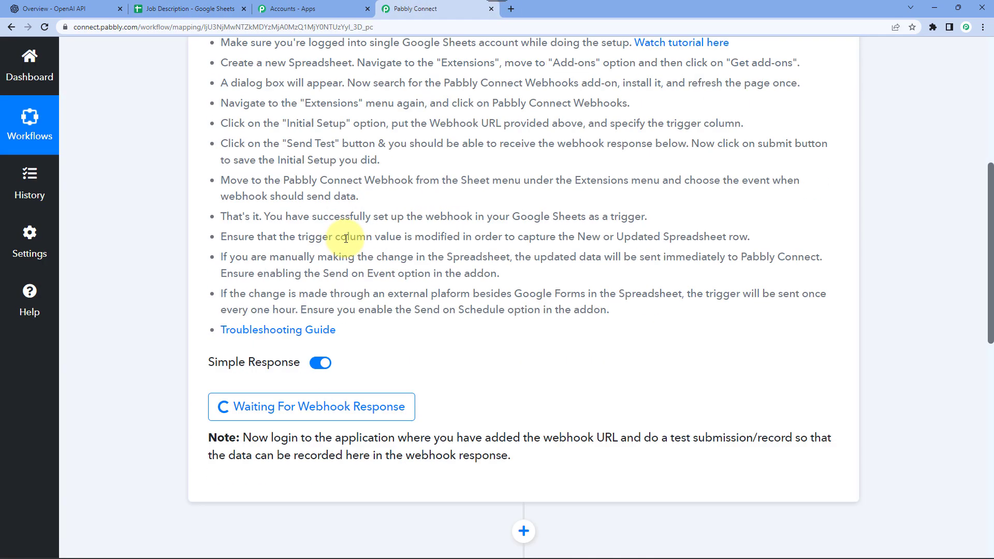
scroll(373, 328, "down", 1)
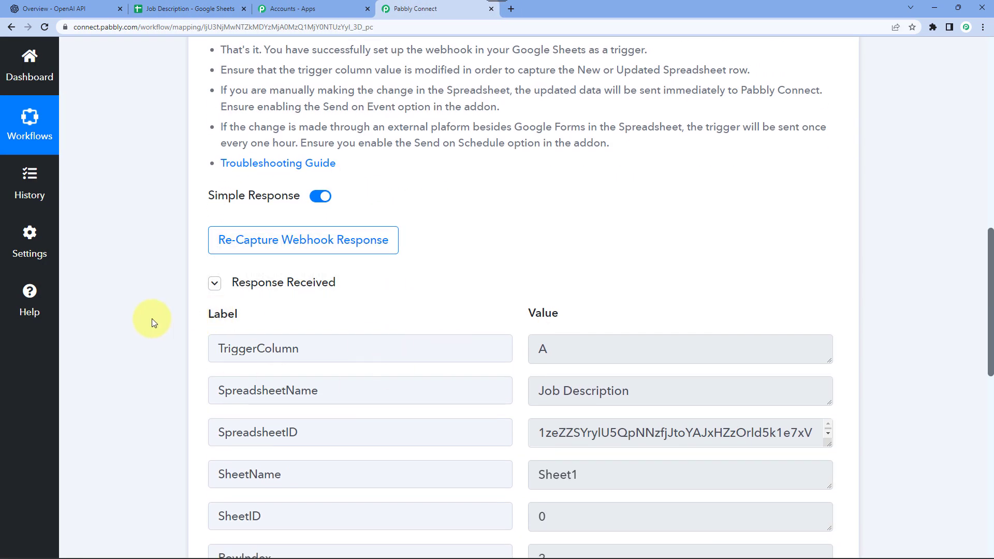
scroll(185, 317, "down", 3)
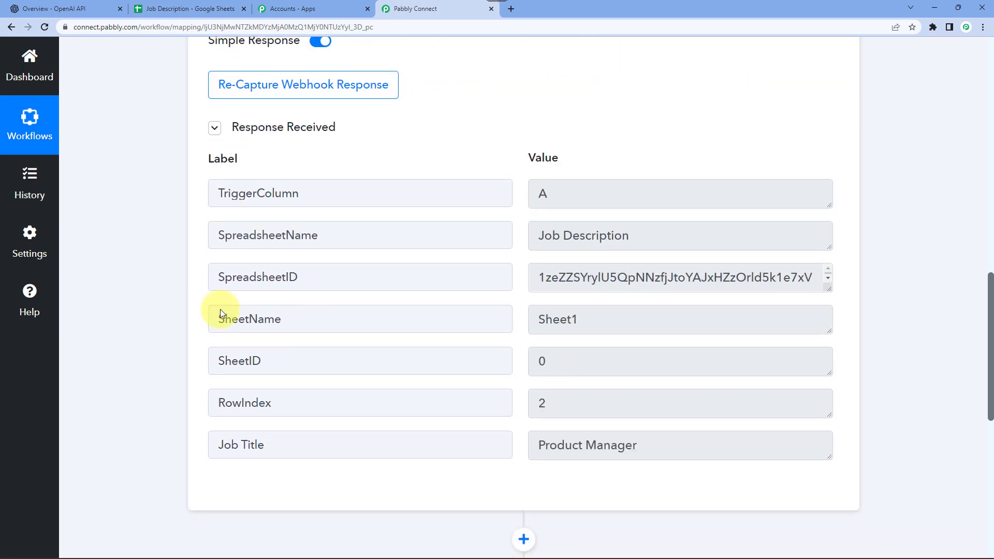
triple_click(562, 238)
scroll(583, 506, "up", 1)
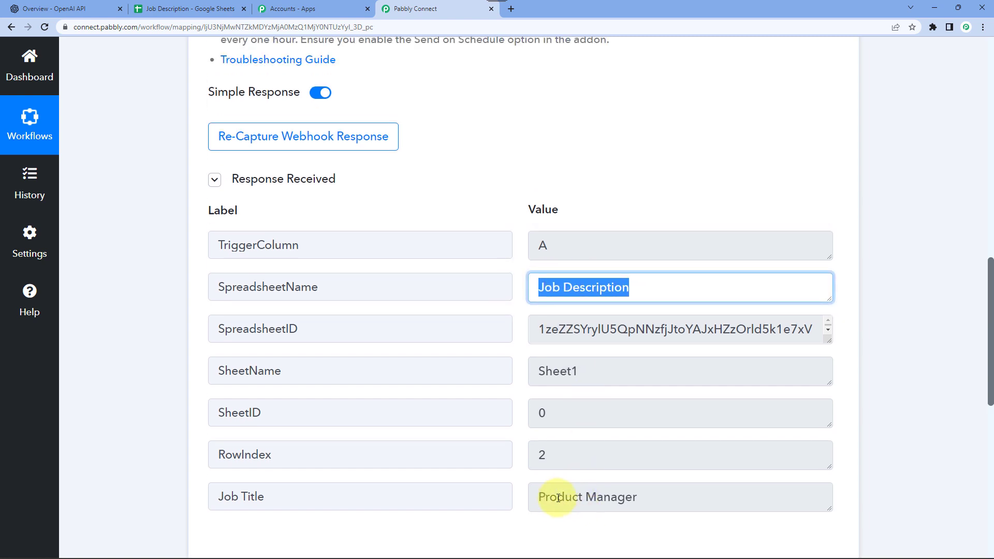
left_click(552, 493)
triple_click(552, 493)
left_click(154, 241)
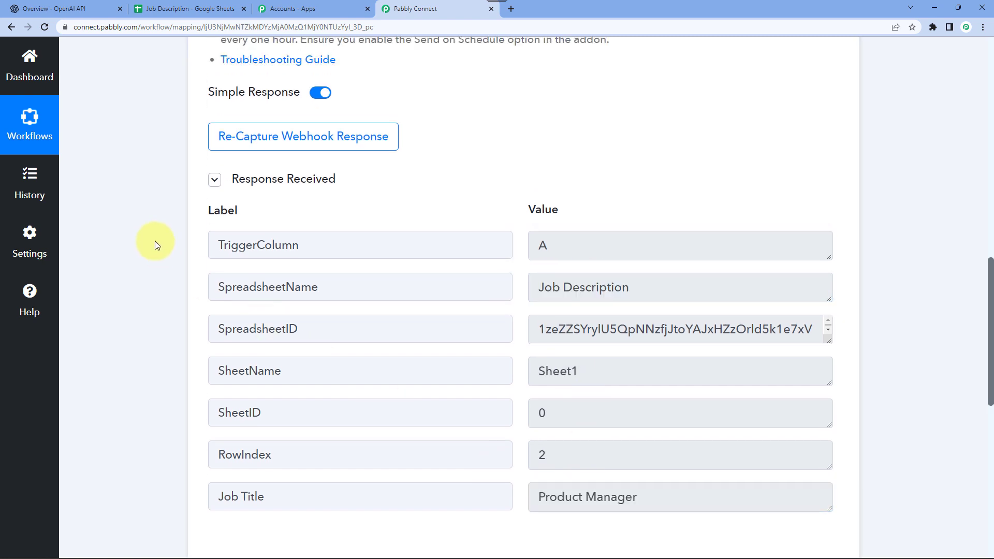
Return to the Job Description sheet, submit the add-on's Initial Setup and close its dialog
left_click(199, 9)
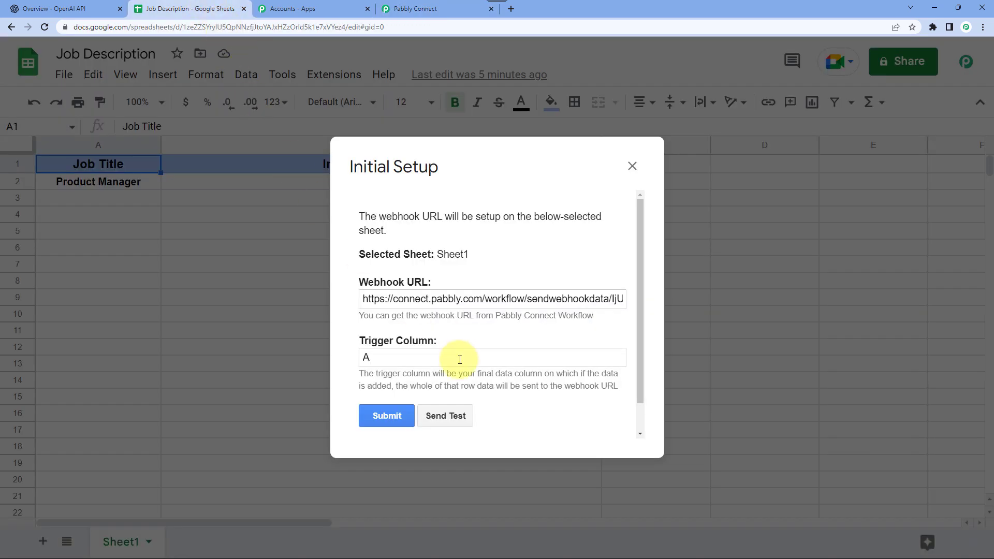
left_click(391, 419)
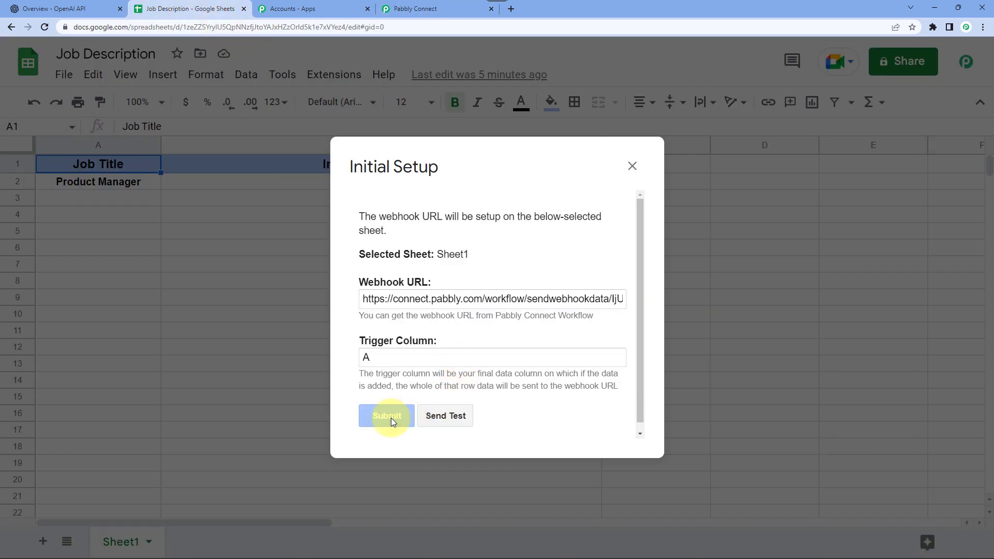
left_click(642, 174)
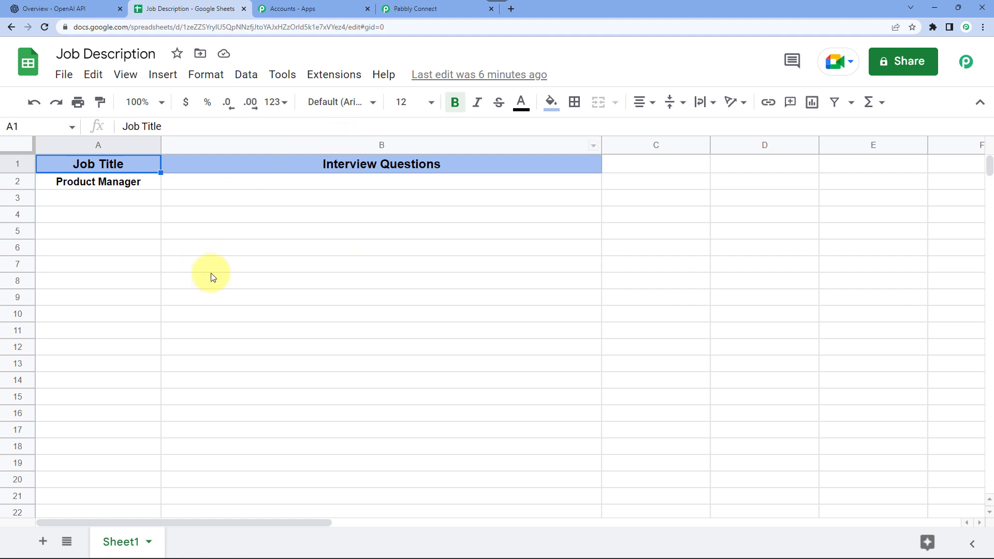
left_click(983, 28)
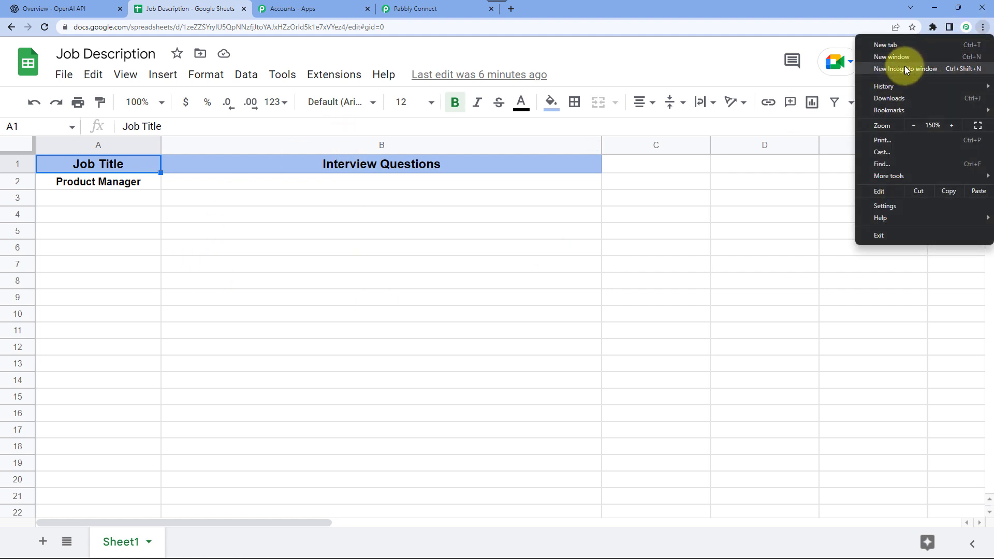
left_click(667, 69)
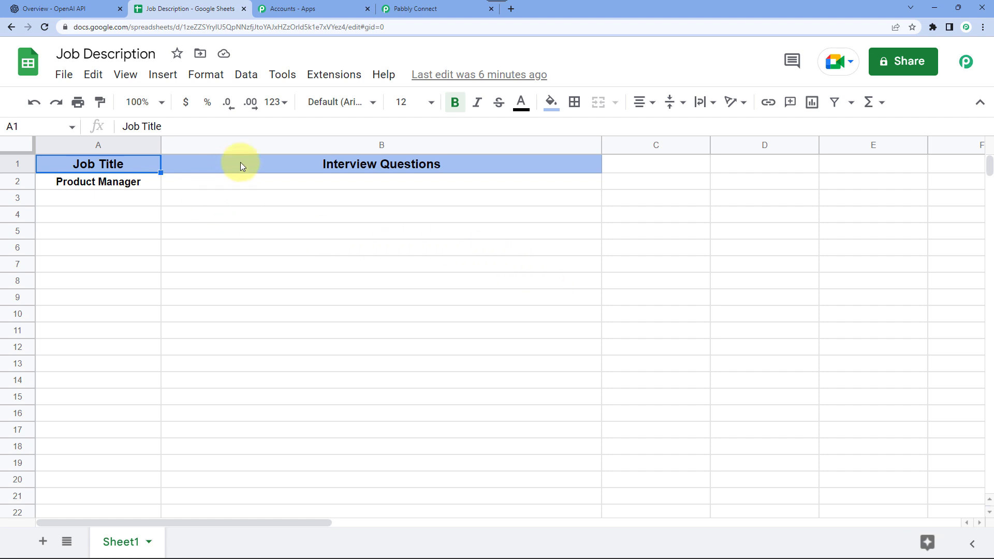
Enable Send On Event in the Pabbly Connect Webhooks add-on and check that the option is ticked
left_click(333, 76)
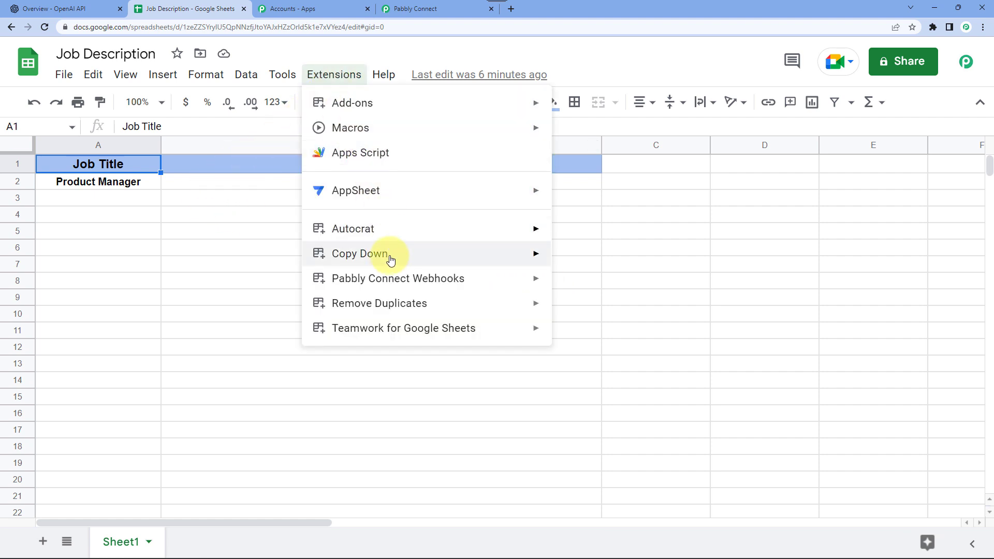
mouse_move(386, 280)
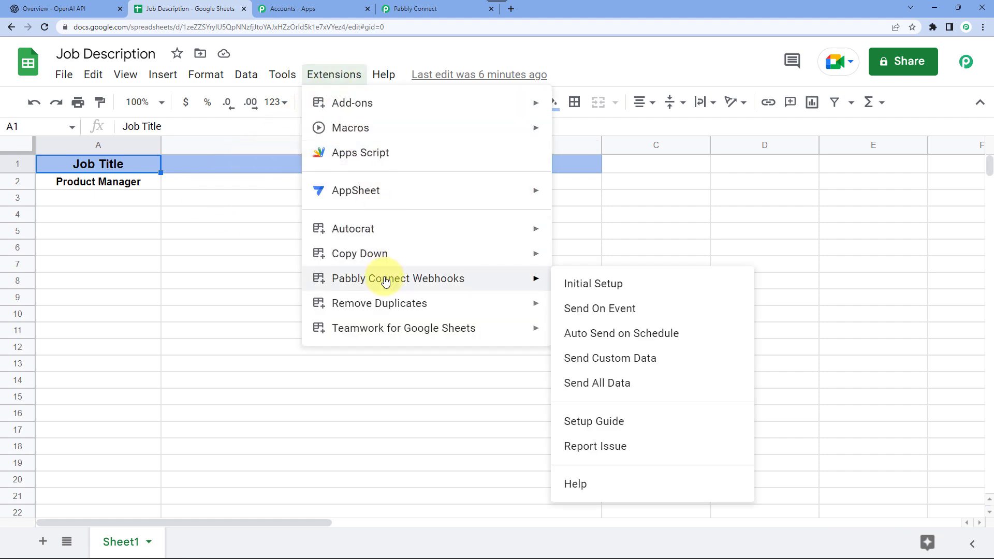
left_click(598, 310)
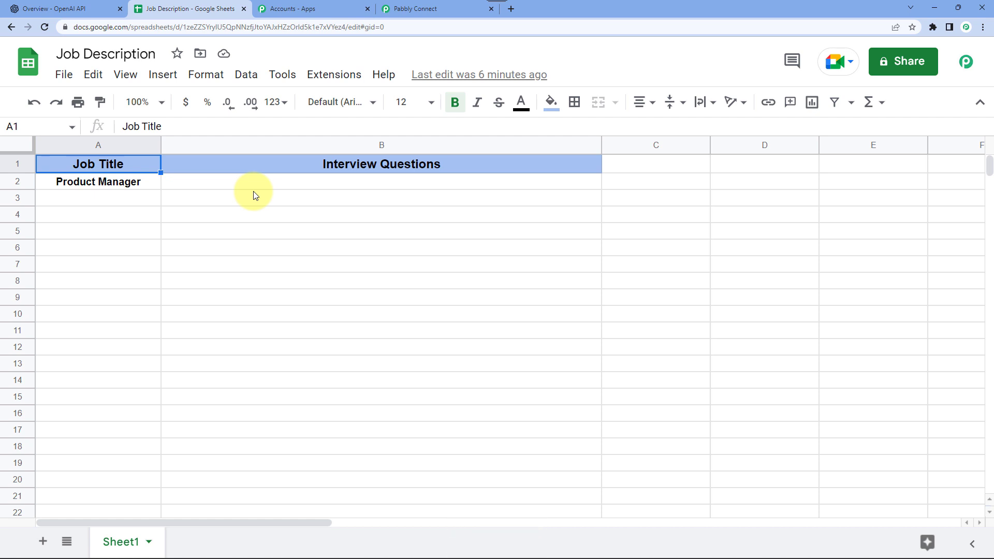
left_click(92, 203)
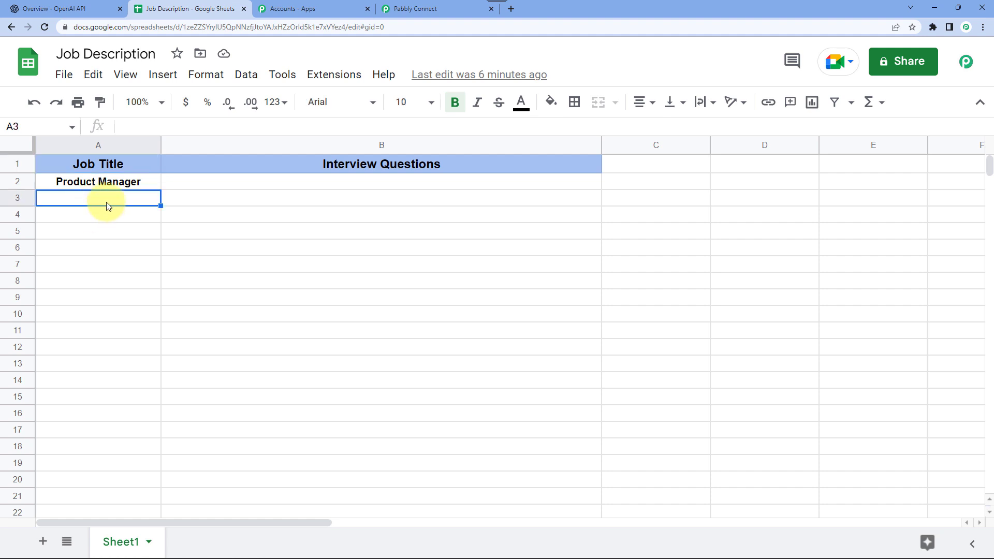
left_click(345, 74)
mouse_move(370, 280)
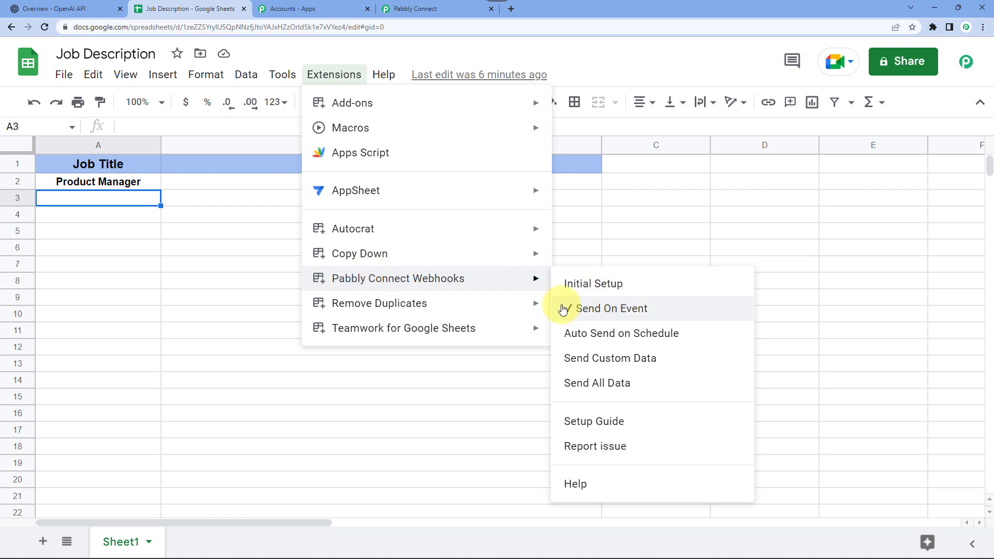
left_click(595, 199)
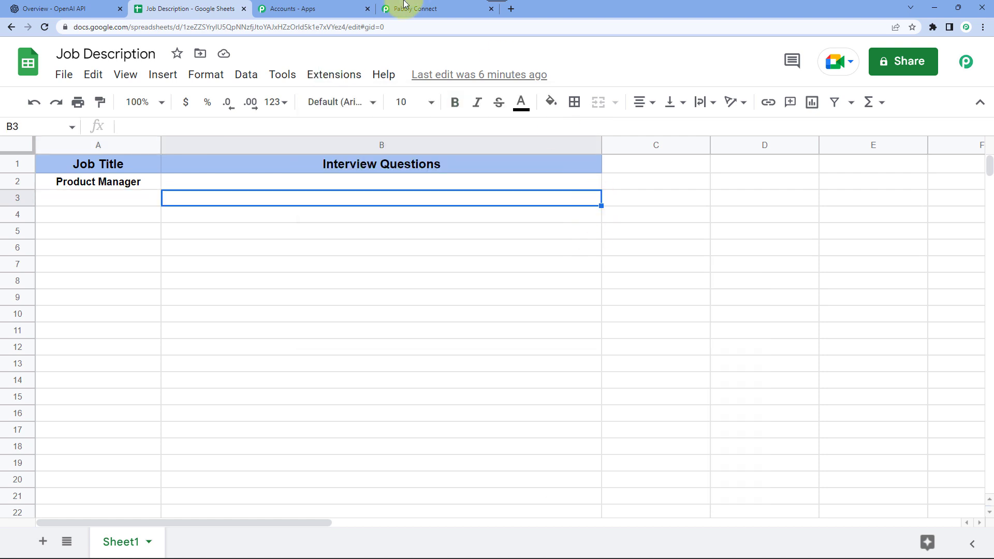
Examine the job title captured in the workflow's webhook response and the matching Interview Questions cell in the Job Description sheet
left_click(414, 8)
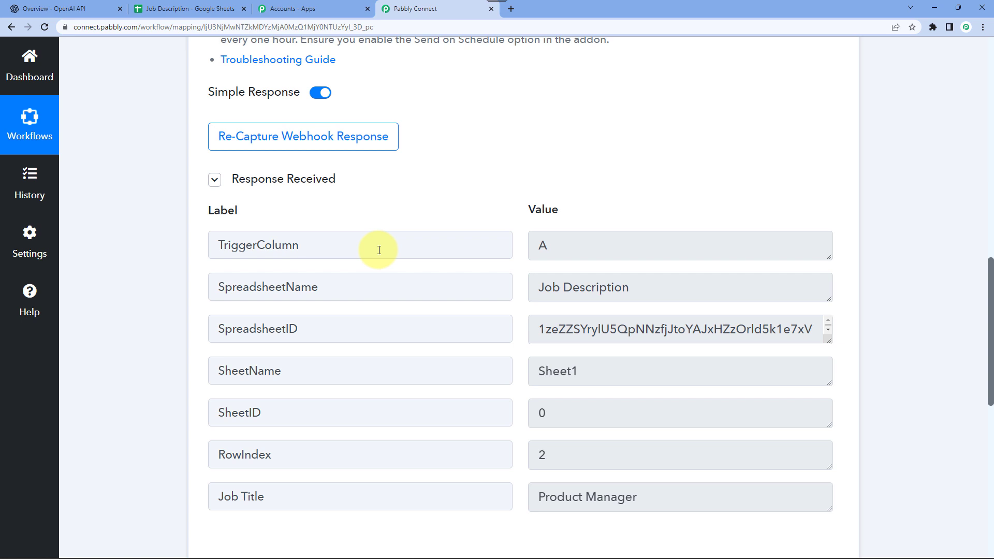
scroll(355, 318, "down", 3)
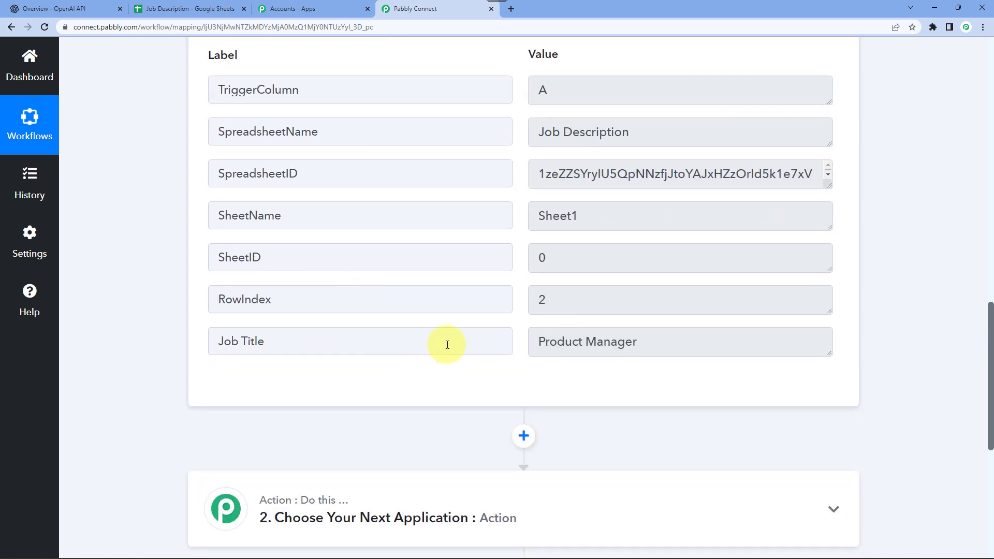
double_click(566, 341)
left_click_drag(567, 341, 627, 341)
left_click(621, 341)
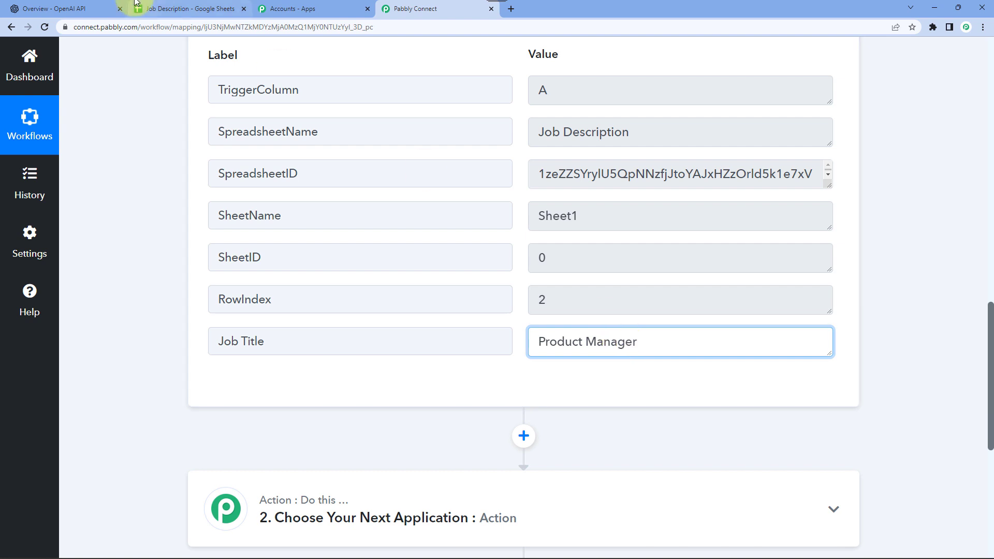
left_click(187, 9)
left_click(378, 184)
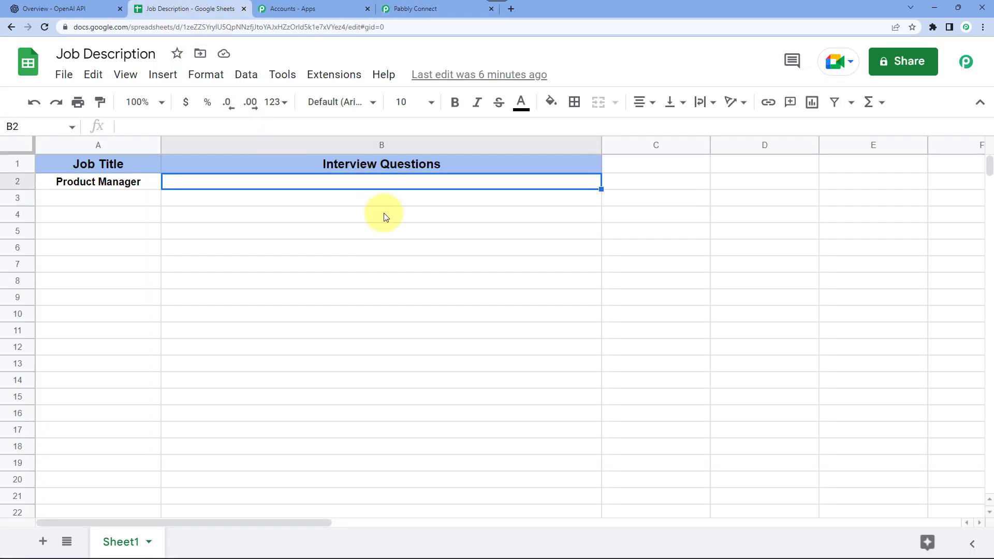
left_click(138, 199)
left_click(379, 184)
In the Pabbly Connect workflow, add an action after the trigger using the OpenAI app with the Generate Content event
left_click(414, 9)
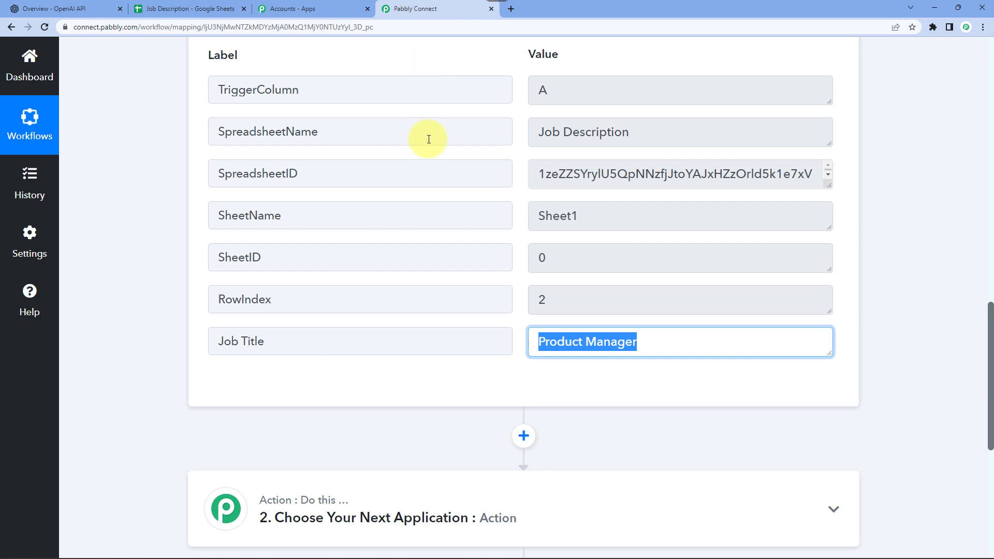
scroll(466, 333, "down", 3)
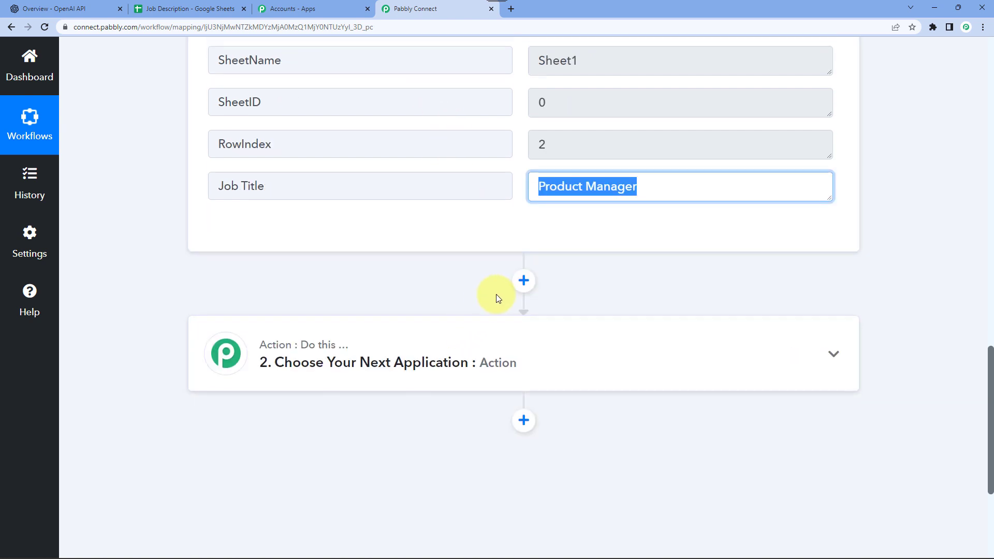
left_click(524, 282)
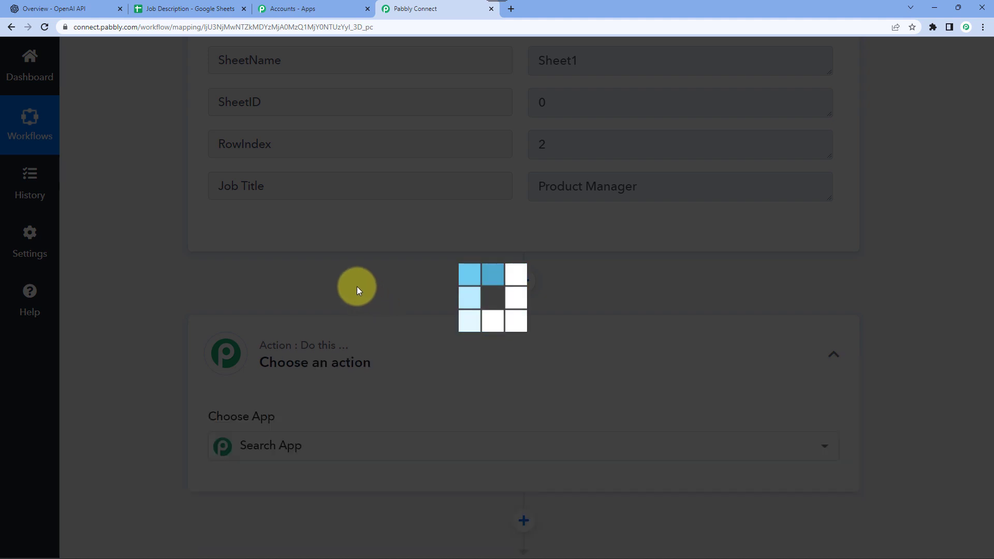
type("open")
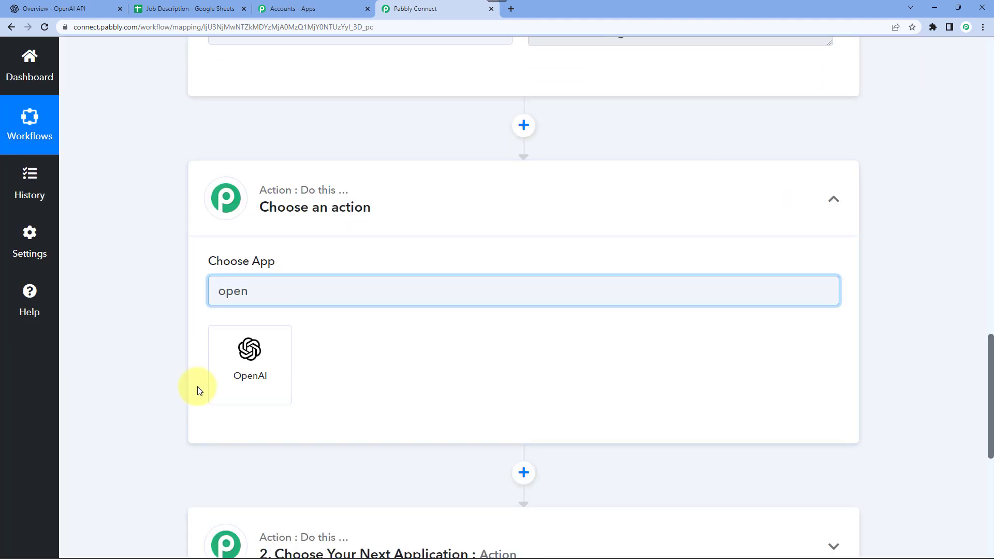
left_click(255, 360)
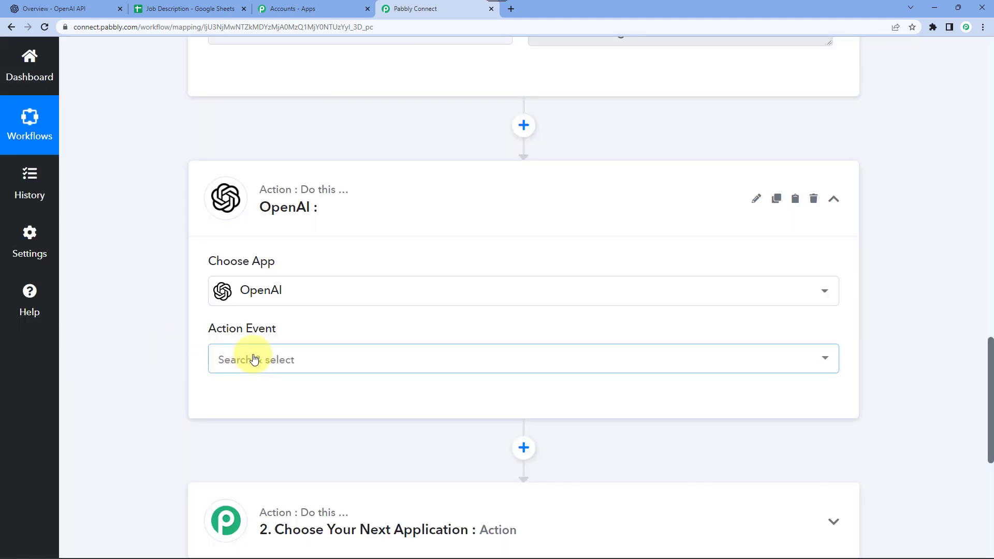
left_click(254, 358)
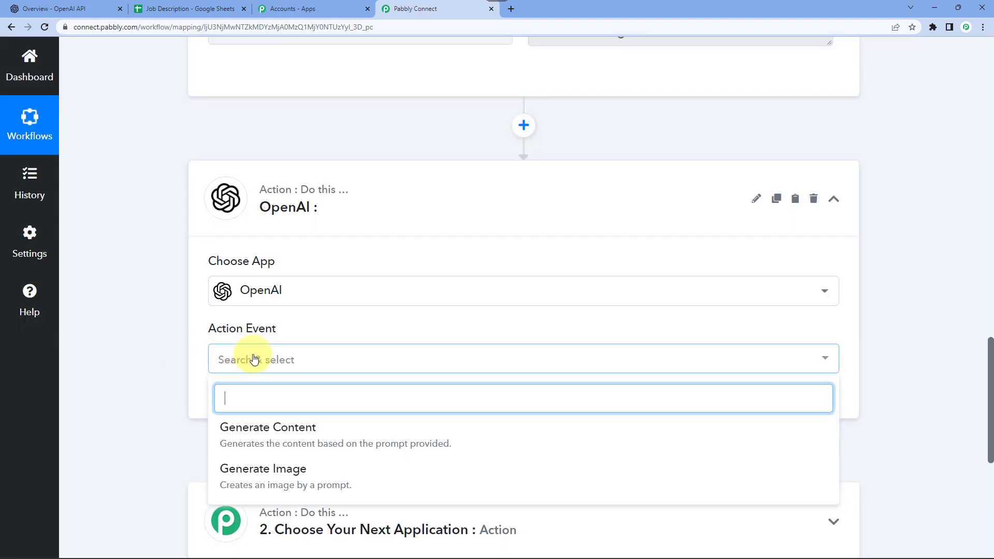
left_click(253, 429)
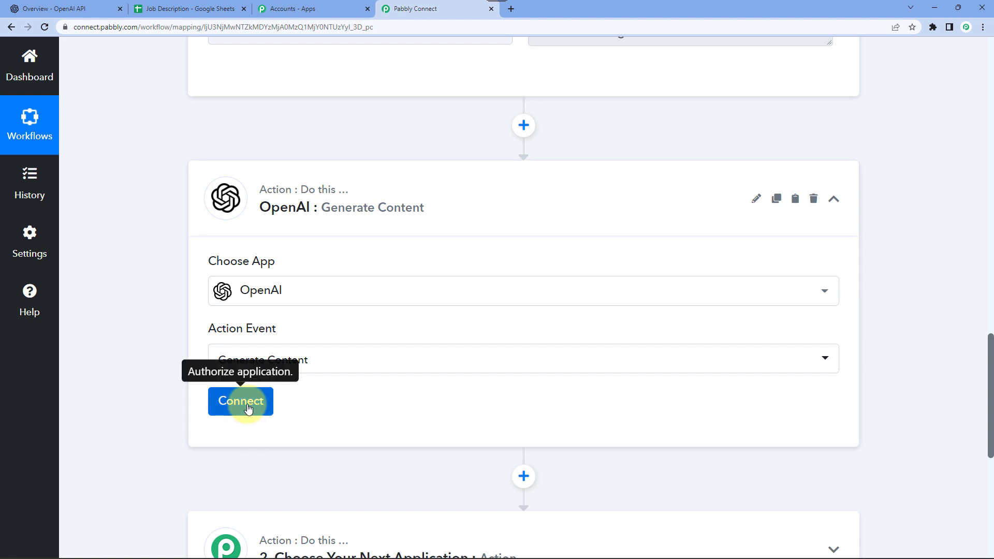
Start a new OpenAI connection, then generate a new secret key on the OpenAI API keys page and copy it
left_click(249, 406)
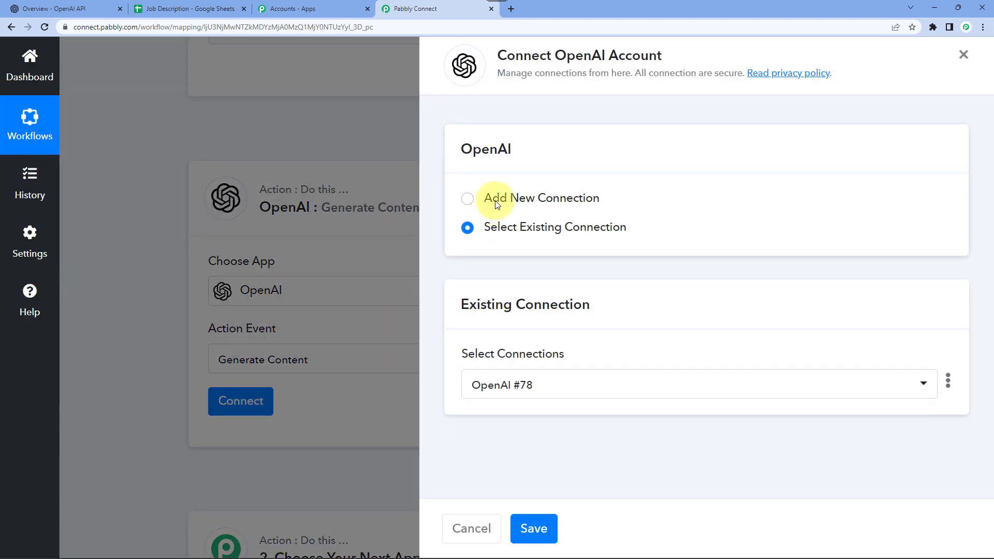
left_click(497, 197)
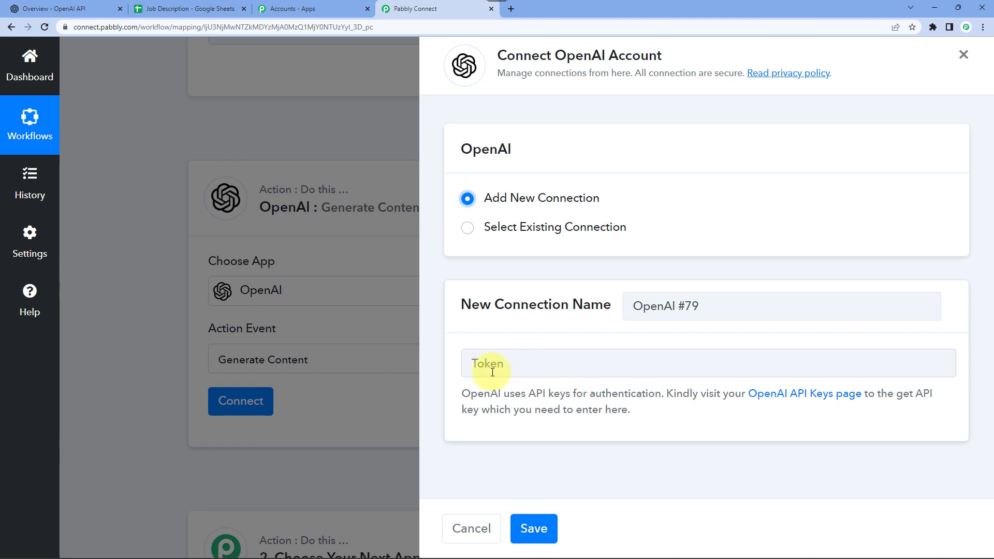
left_click(783, 398)
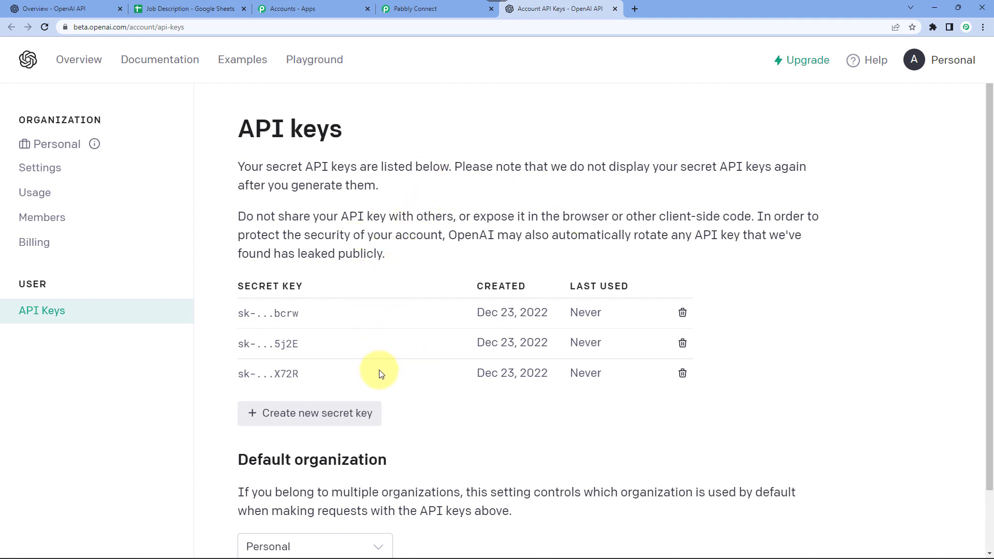
left_click(313, 419)
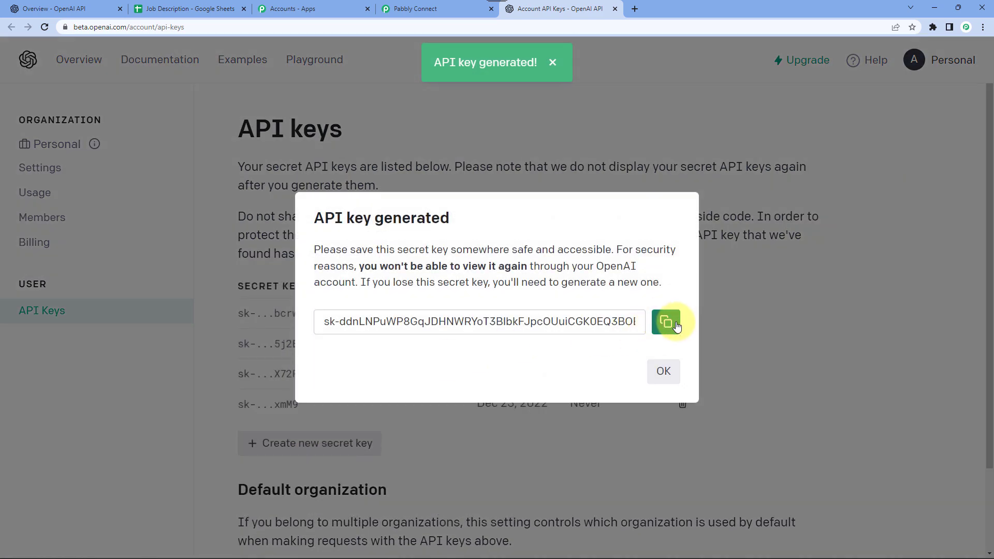
left_click(666, 321)
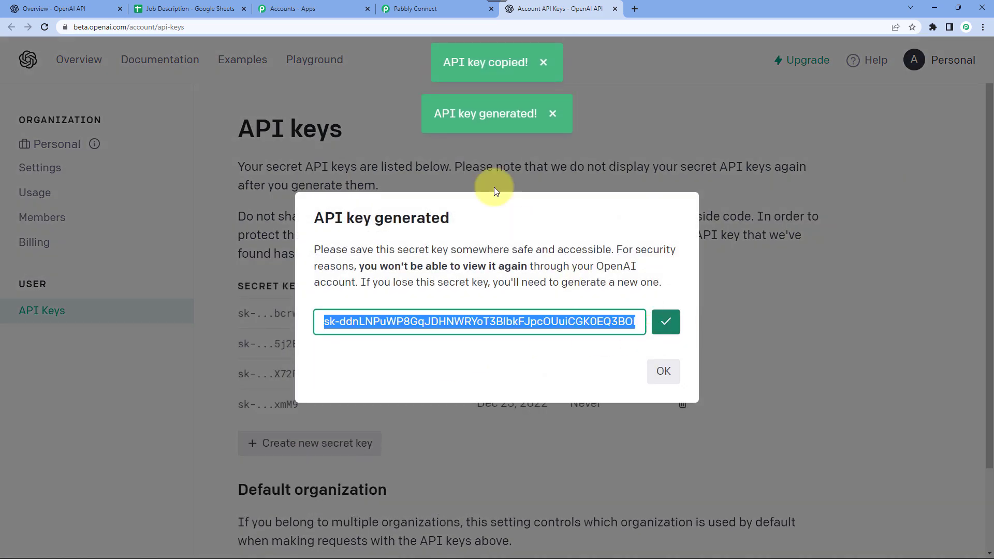
Paste the copied API key into the Token field of the new OpenAI connection in Pabbly Connect
left_click(414, 9)
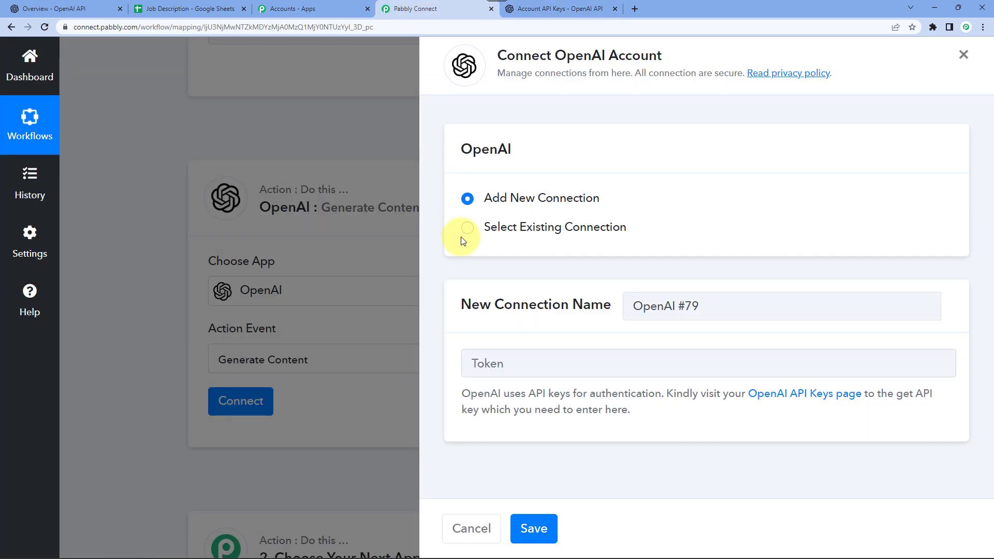
left_click(493, 362)
key("ctrl+v")
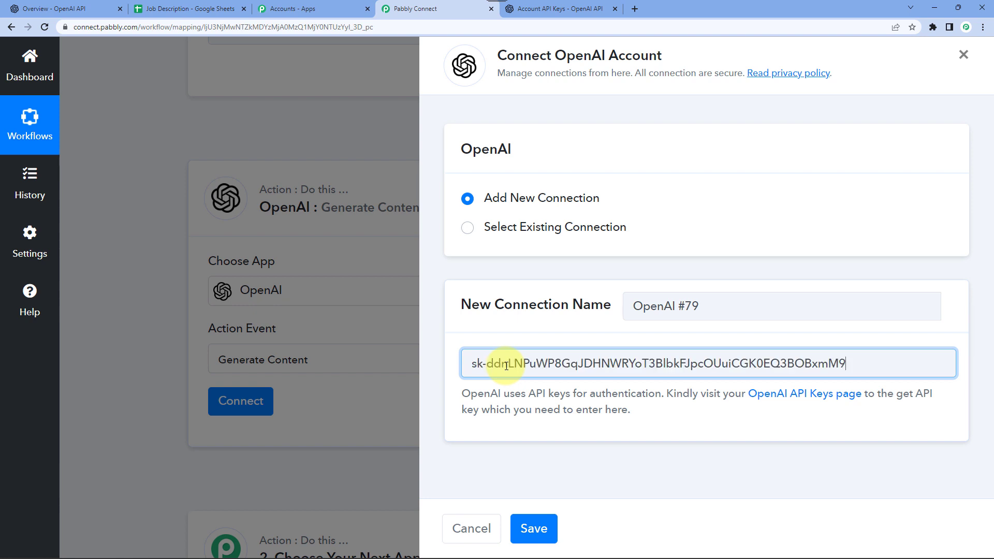
Save the new OpenAI connection and set the action's AI model to text-davinci-002 (Most Used)
left_click(534, 528)
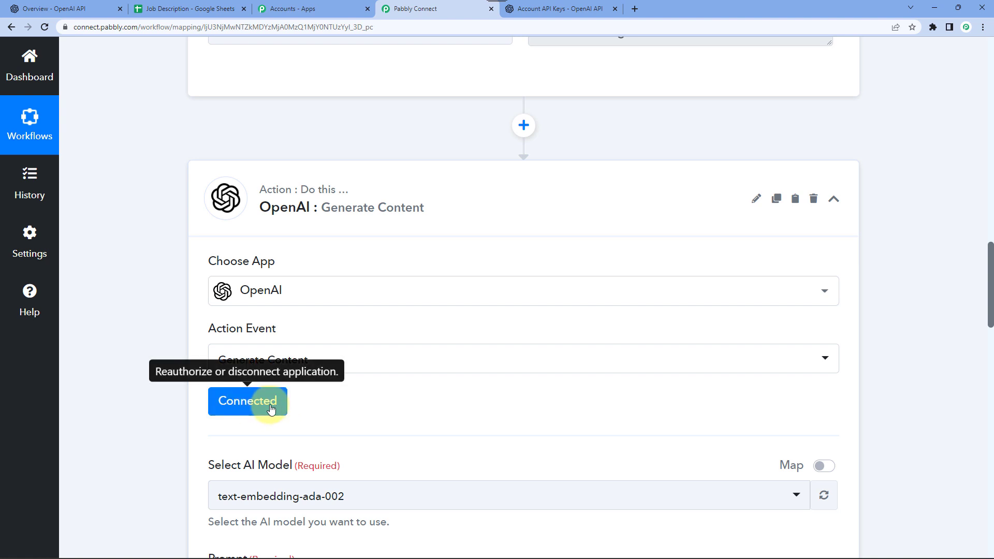
scroll(346, 334, "down", 1)
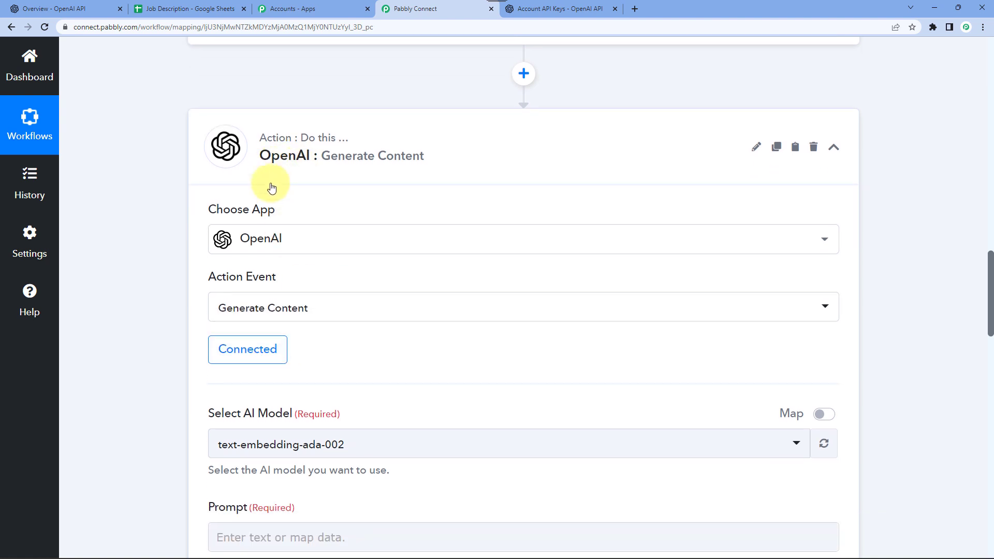
scroll(207, 254, "down", 2)
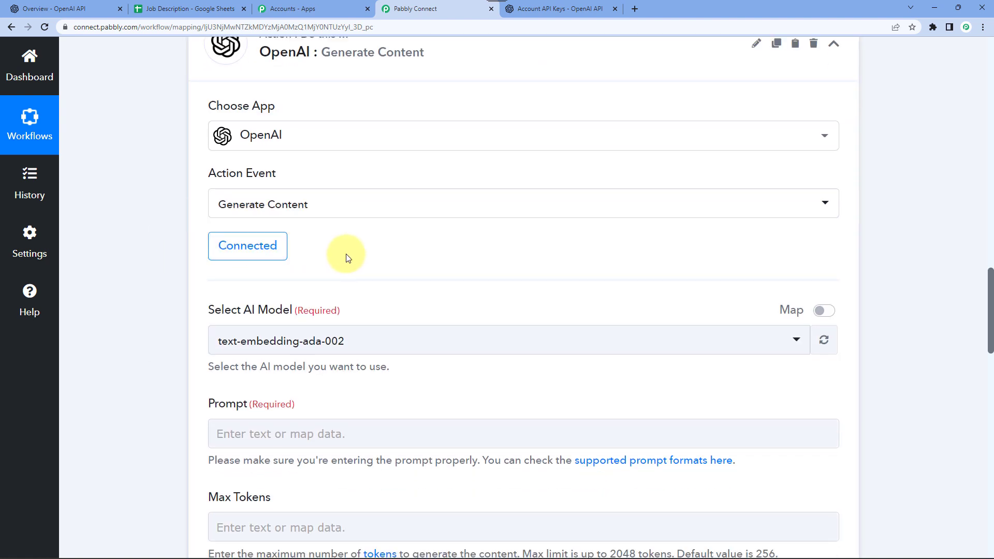
scroll(346, 258, "down", 1)
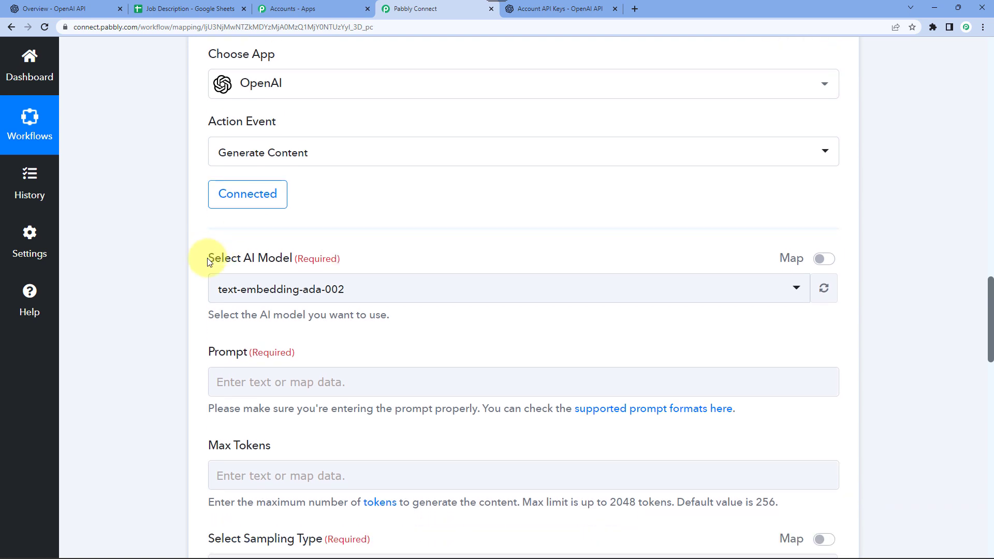
left_click_drag(208, 258, 292, 256)
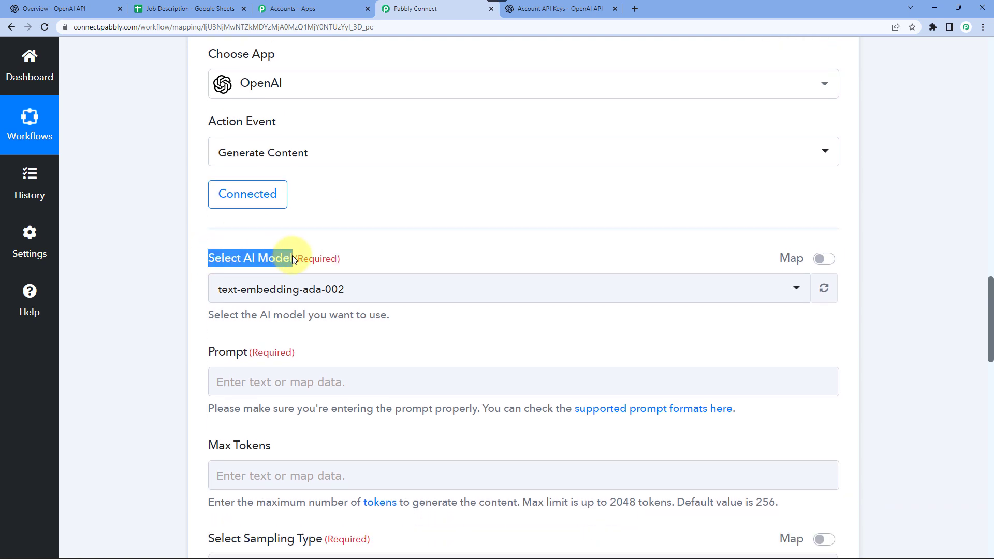
left_click(242, 294)
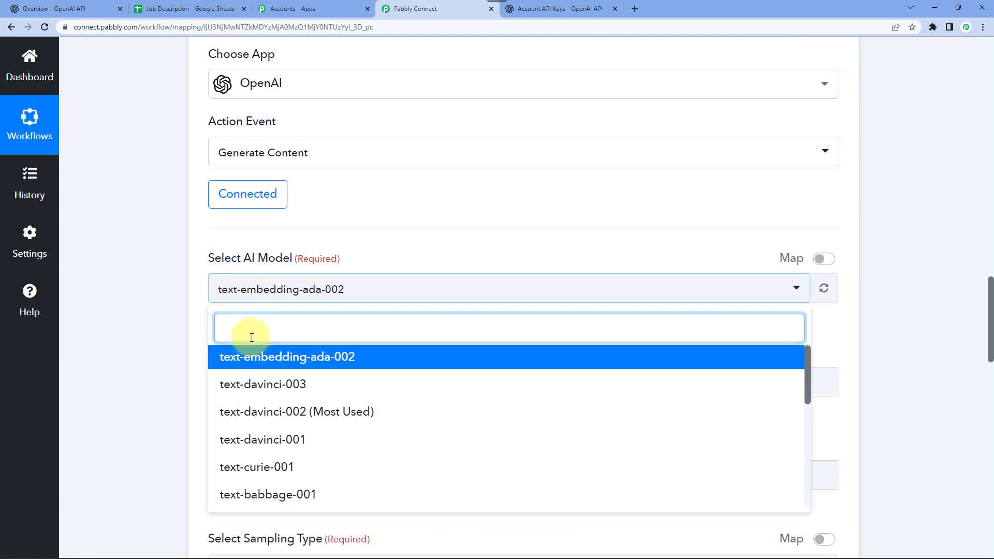
left_click(245, 417)
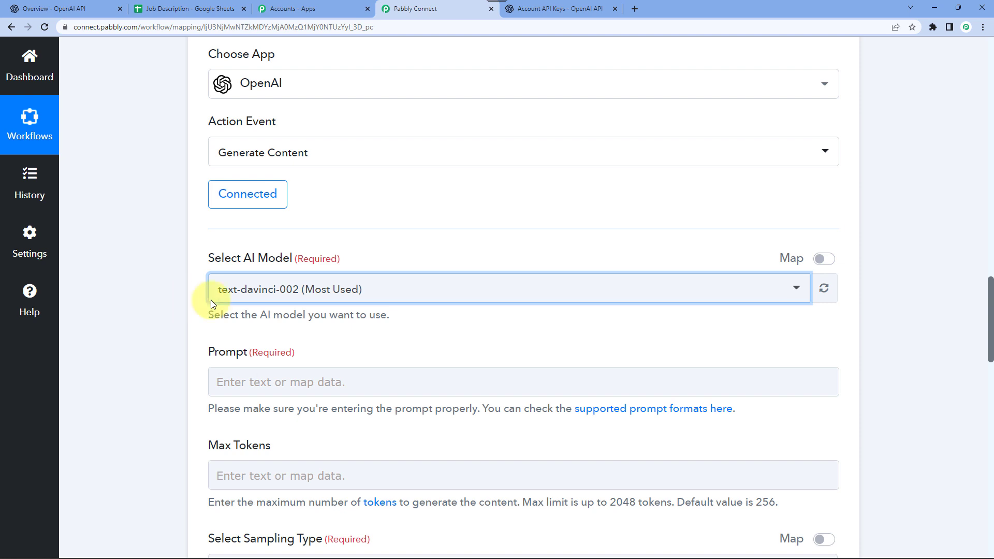
Look through the other AI models on offer and examine the Prompt field of the OpenAI action
left_click(327, 301)
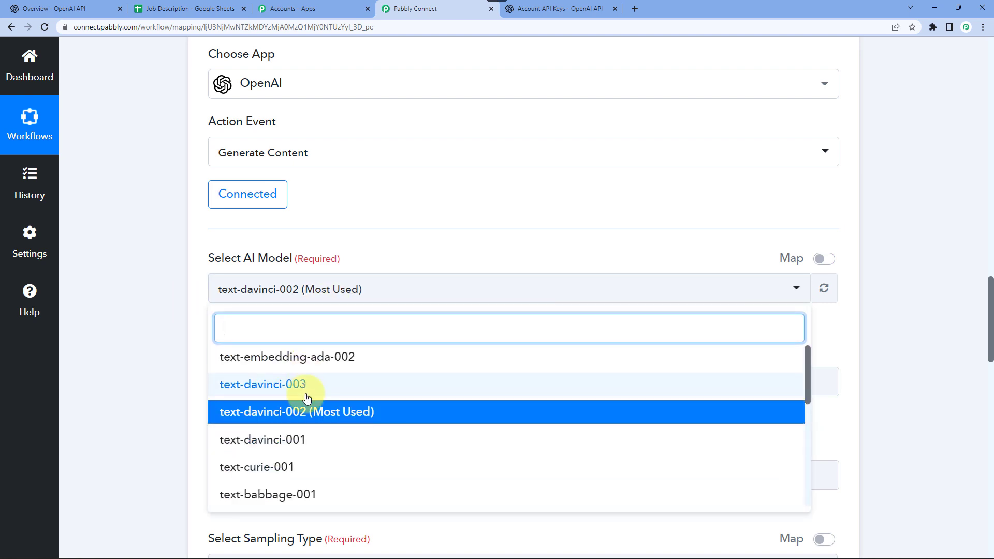
scroll(266, 428, "down", 3)
scroll(295, 426, "up", 3)
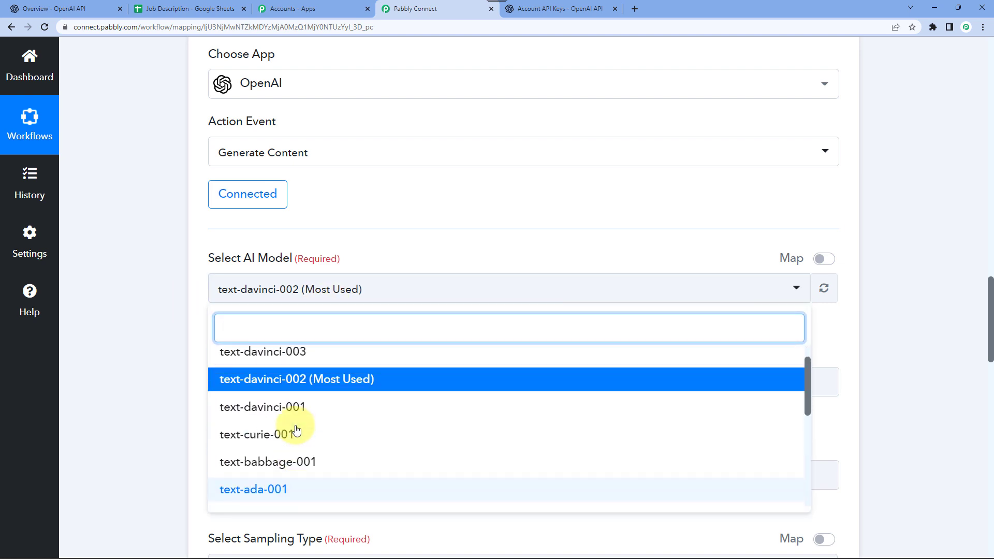
left_click(166, 312)
scroll(166, 312, "down", 2)
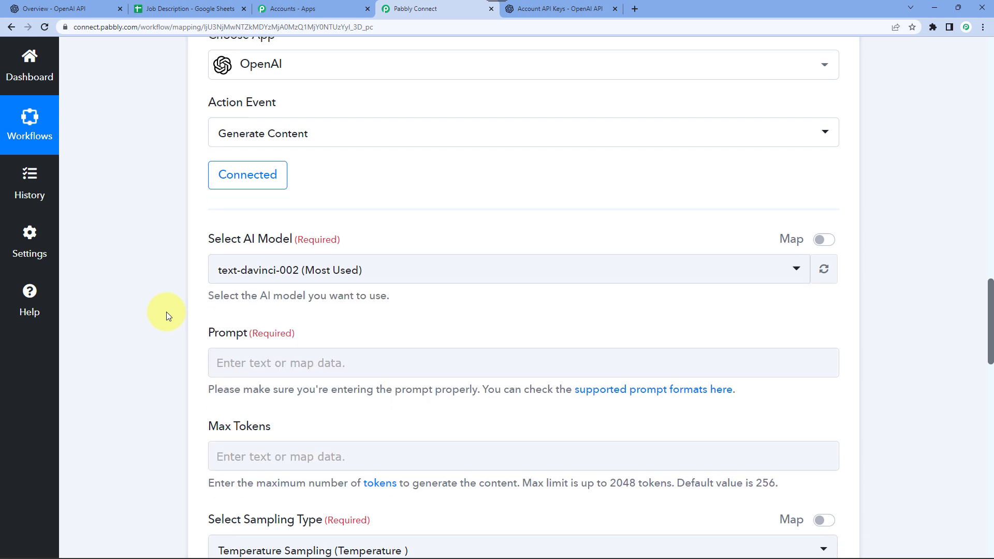
left_click_drag(207, 250, 250, 258)
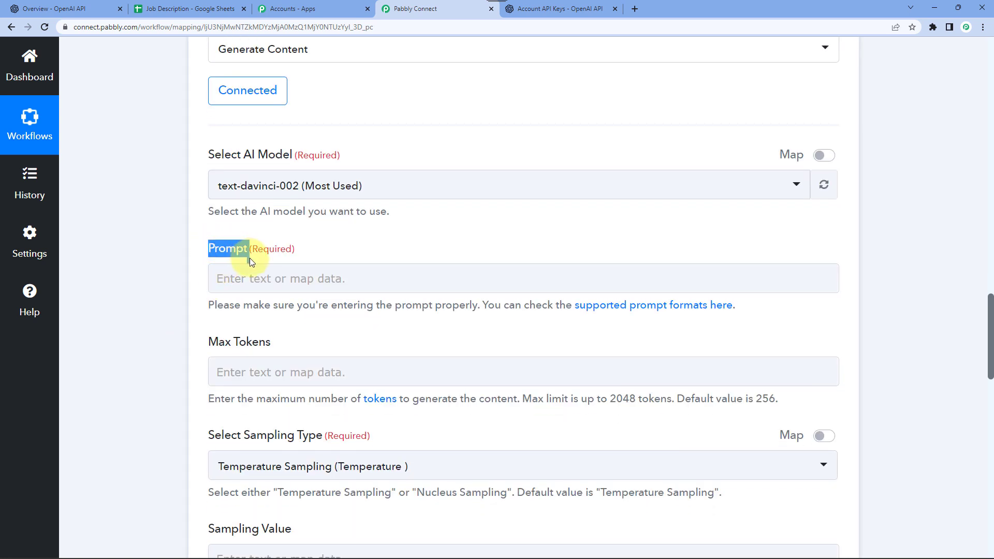
left_click(243, 272)
left_click(193, 270)
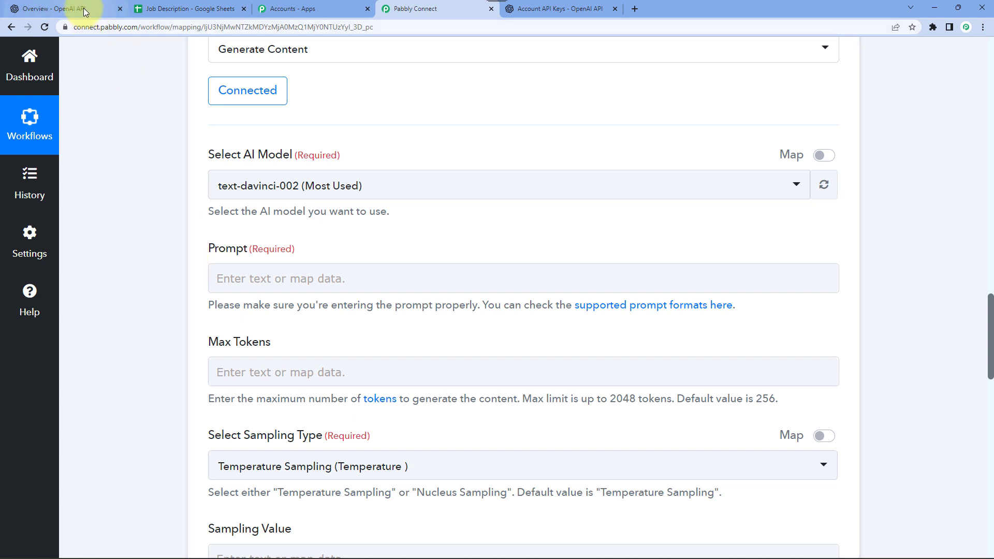
Switch to the OpenAI site and submit the prompt "Write a story on dog" in the Playground
mouse_move(84, 11)
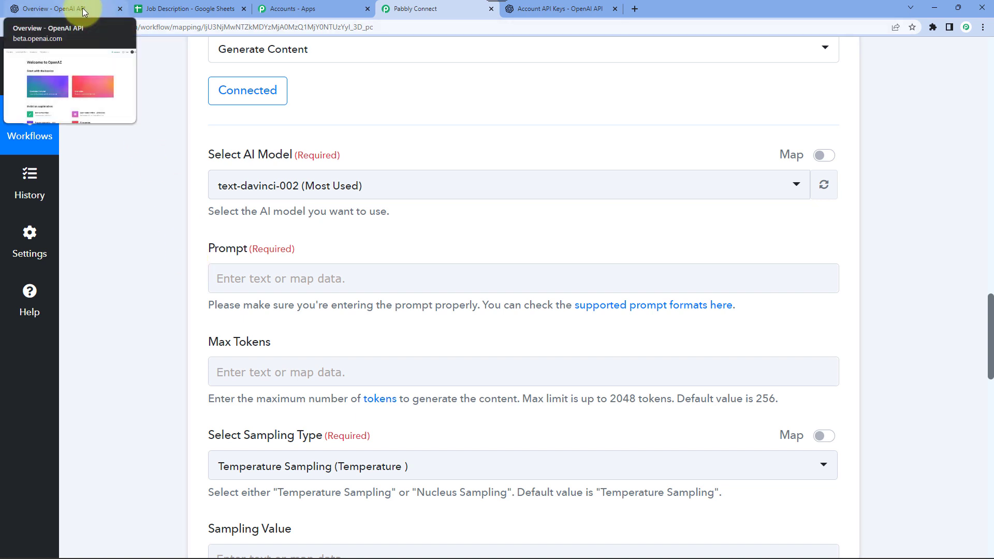
left_click(83, 8)
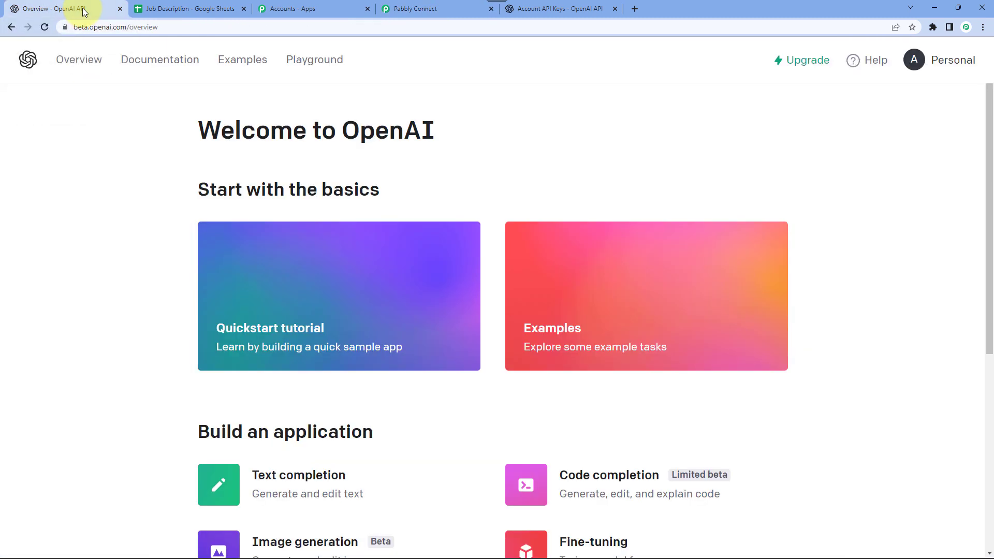
left_click(334, 62)
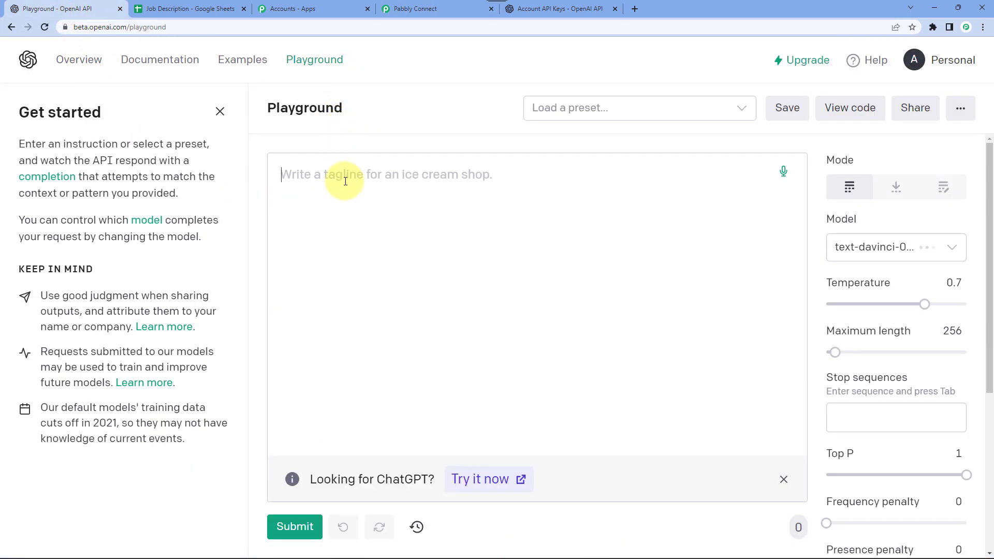
type("Write a s")
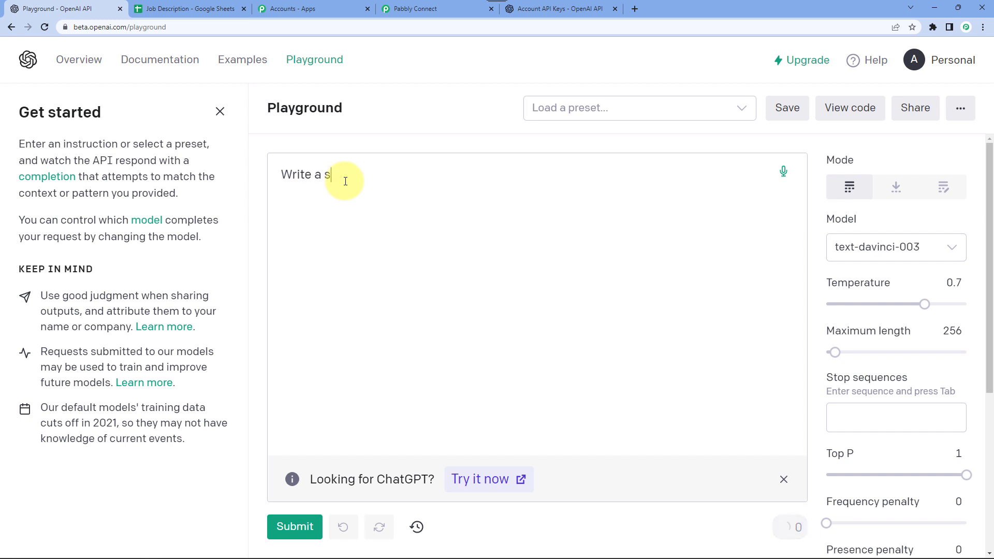
type("tory on dog")
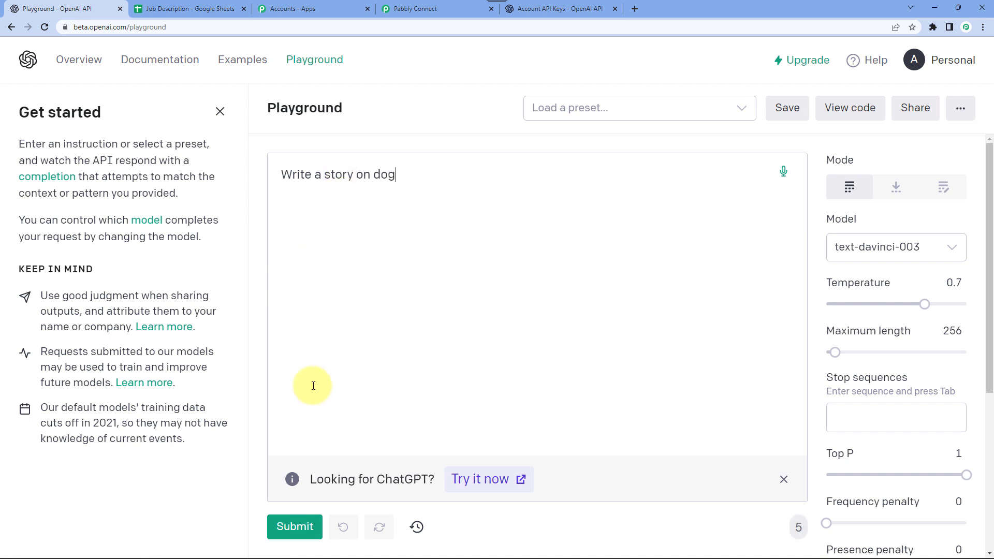
left_click(294, 527)
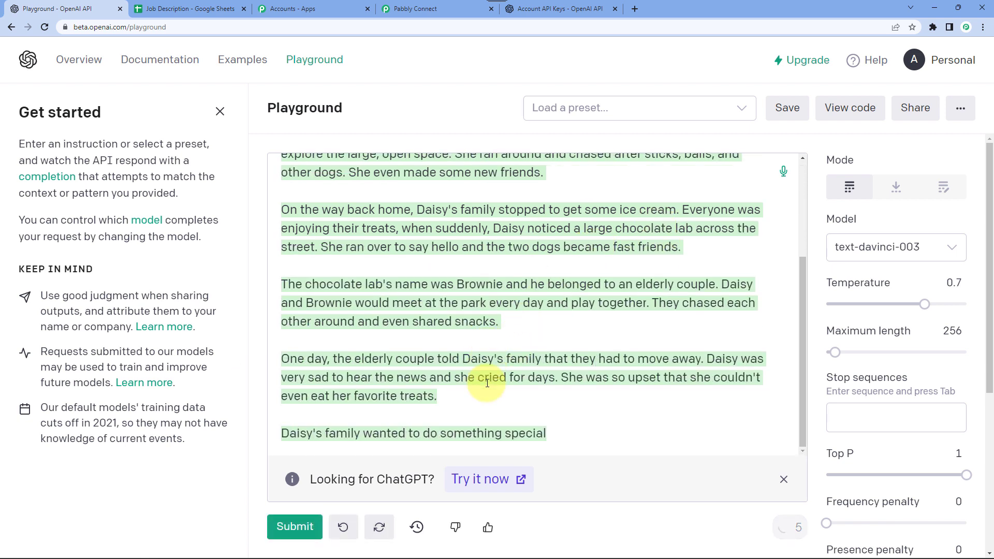
Review the generated dog story and the Maximum length setting, then clear all text from the Playground
scroll(480, 296, "up", 3)
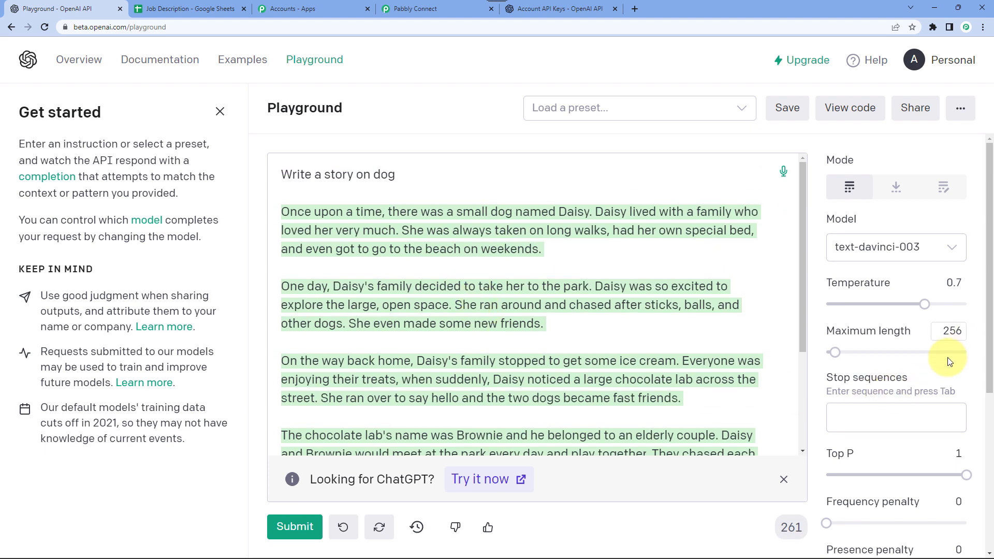
mouse_move(953, 331)
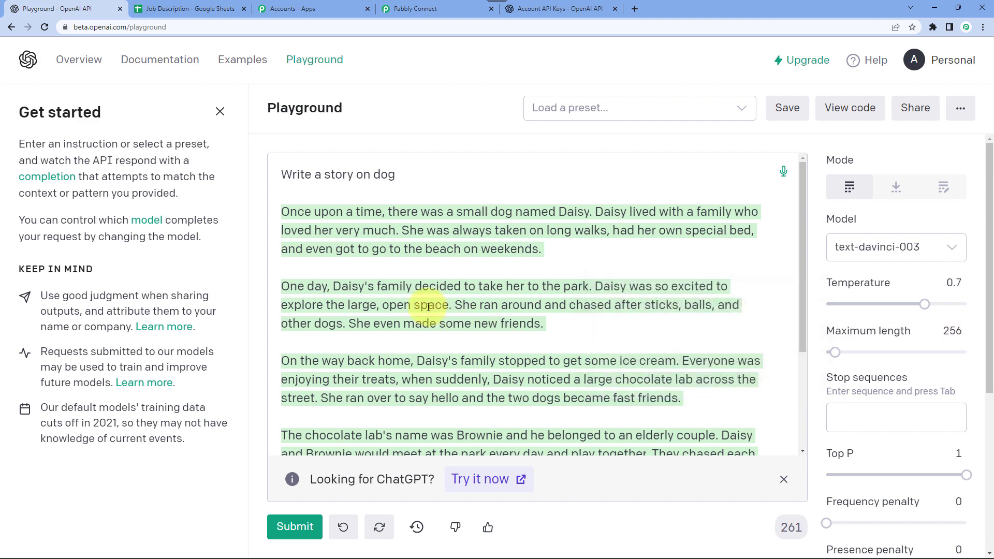
scroll(428, 306, "down", 3)
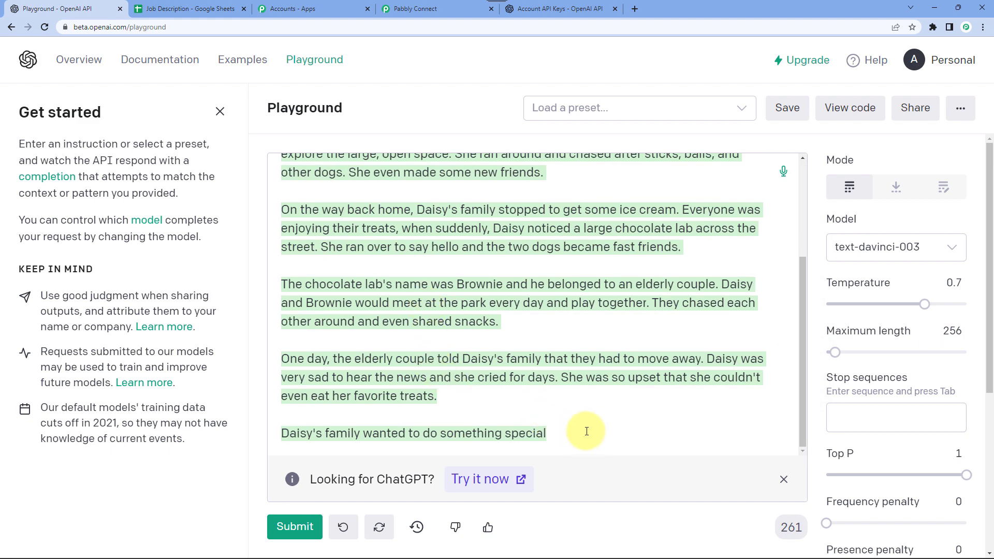
left_click_drag(584, 430, 284, 151)
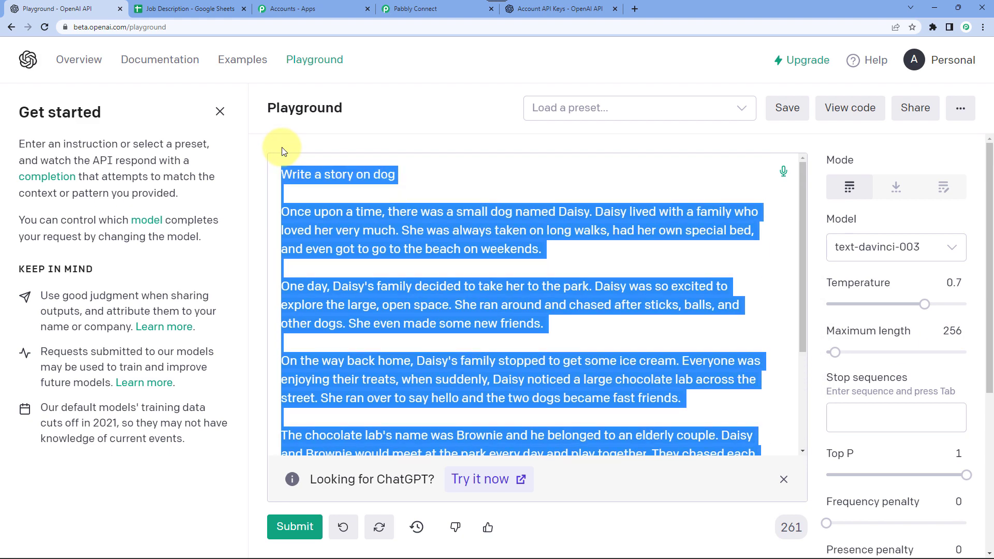
key("BackSpace")
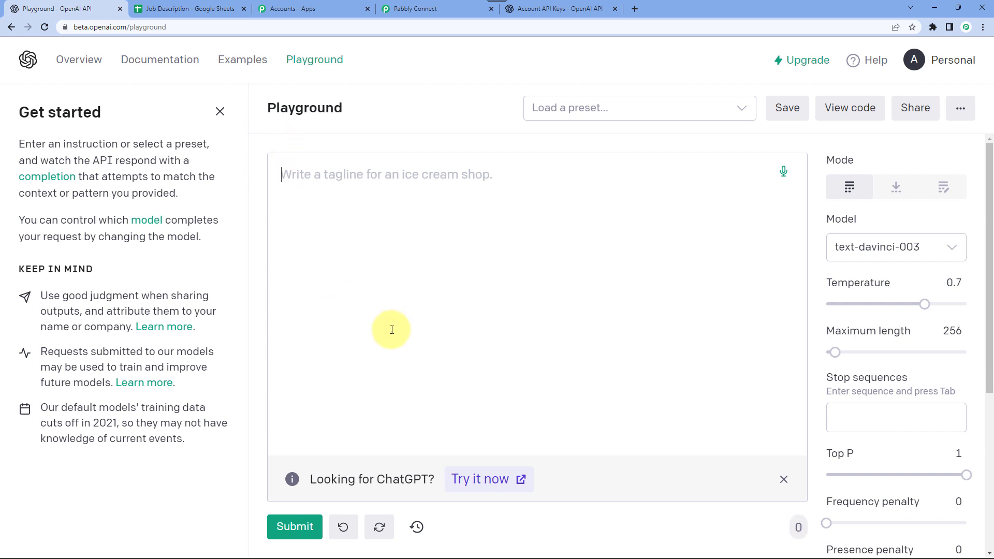
View the API code for the empty Playground prompt and close it
mouse_move(959, 329)
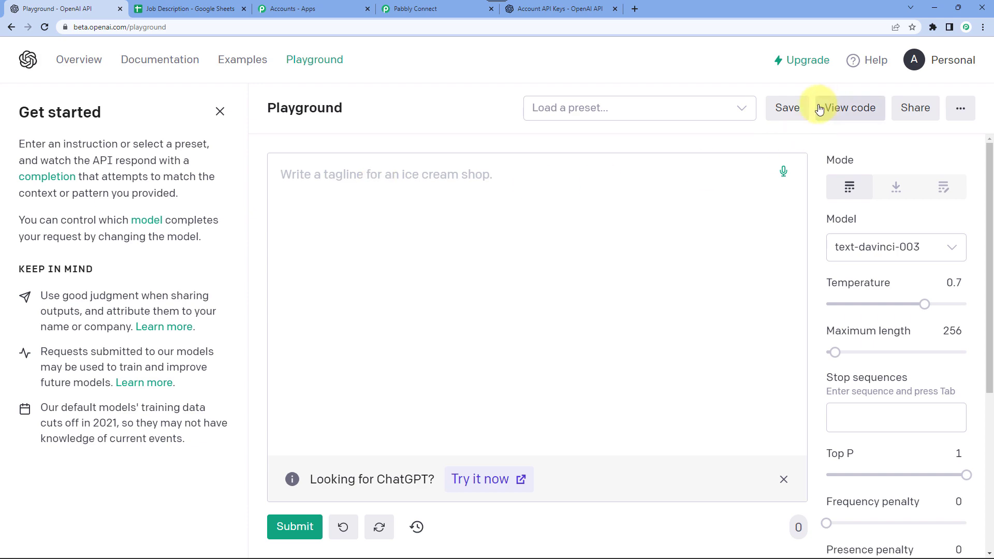
left_click(848, 110)
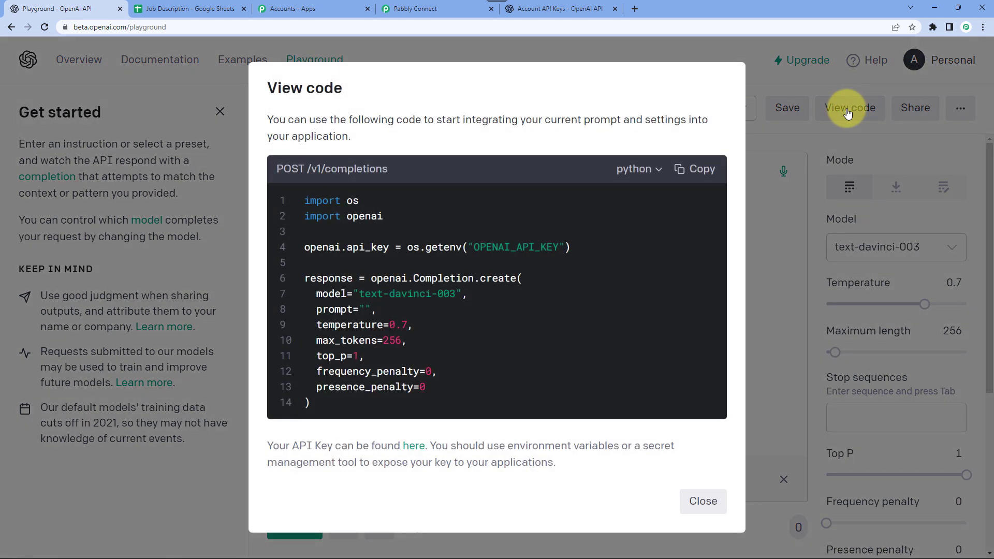
left_click(774, 136)
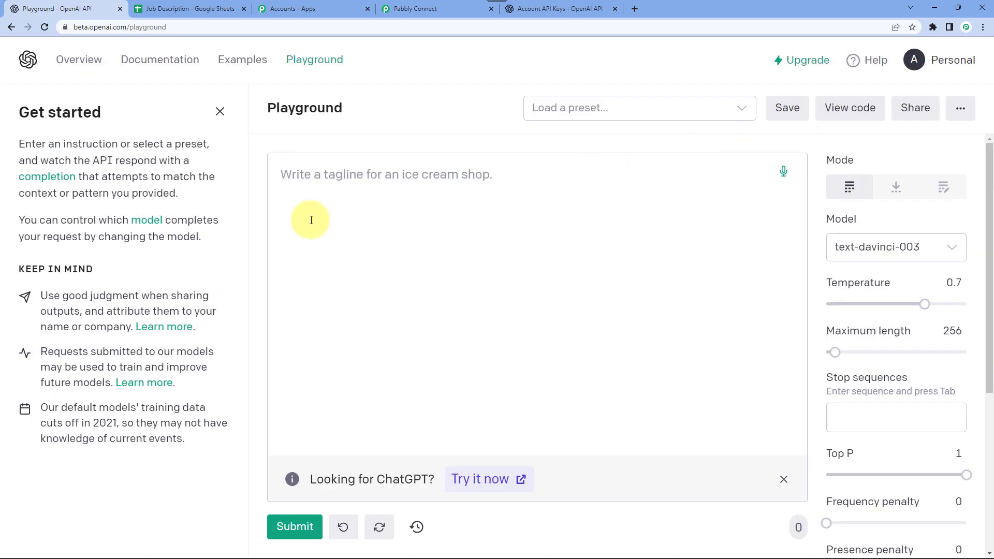
Submit the prompt "Write a story on milk" in the Playground
left_click(345, 174)
type("Write a sto")
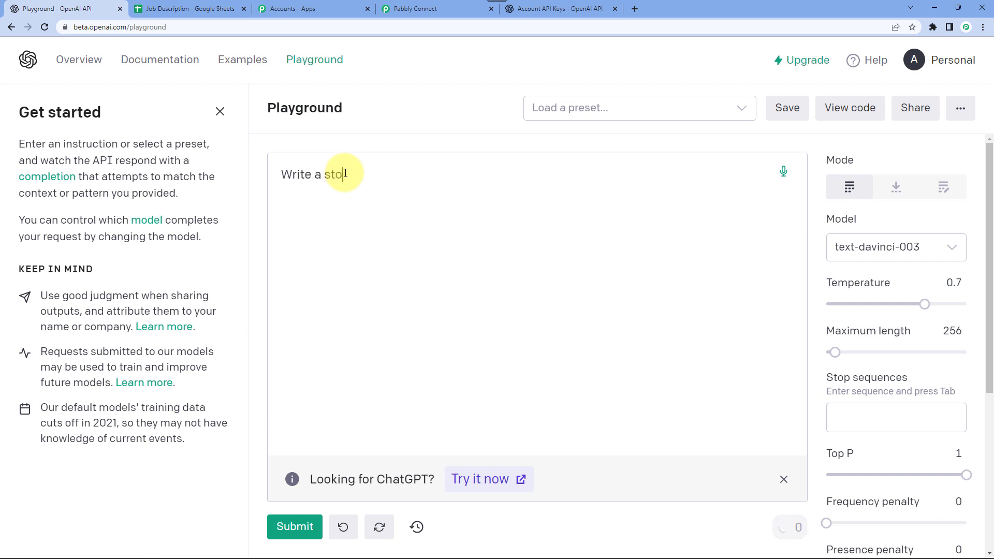
type("ry on milk")
left_click(290, 526)
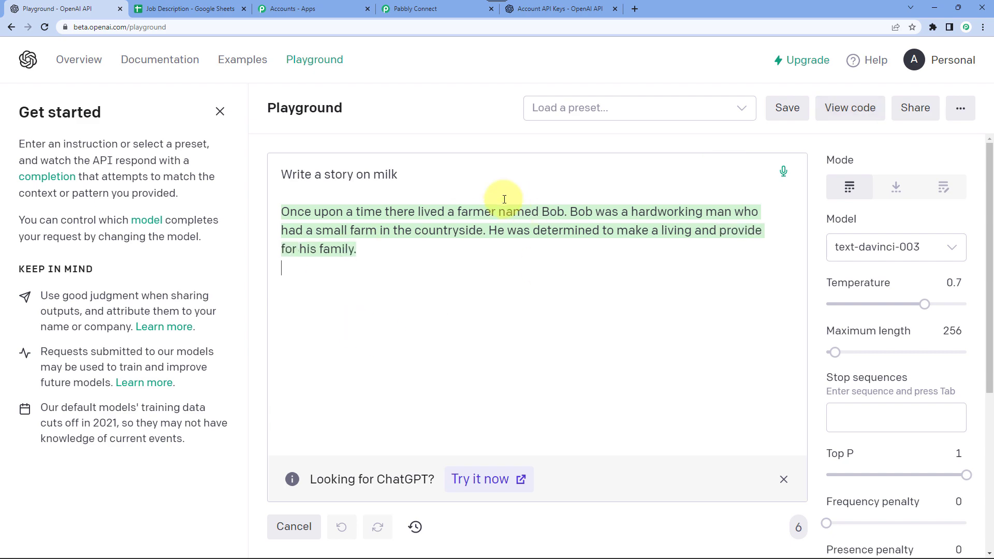
Examine the API code for the milk story prompt, close it, and compare it with the Playground prompt, model, temperature and maximum length settings
left_click(846, 109)
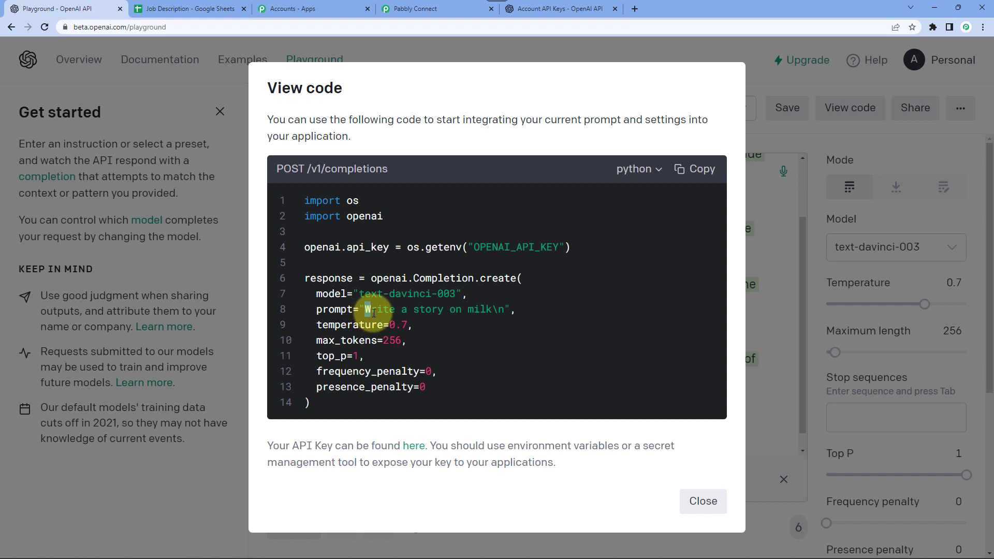
left_click(768, 88)
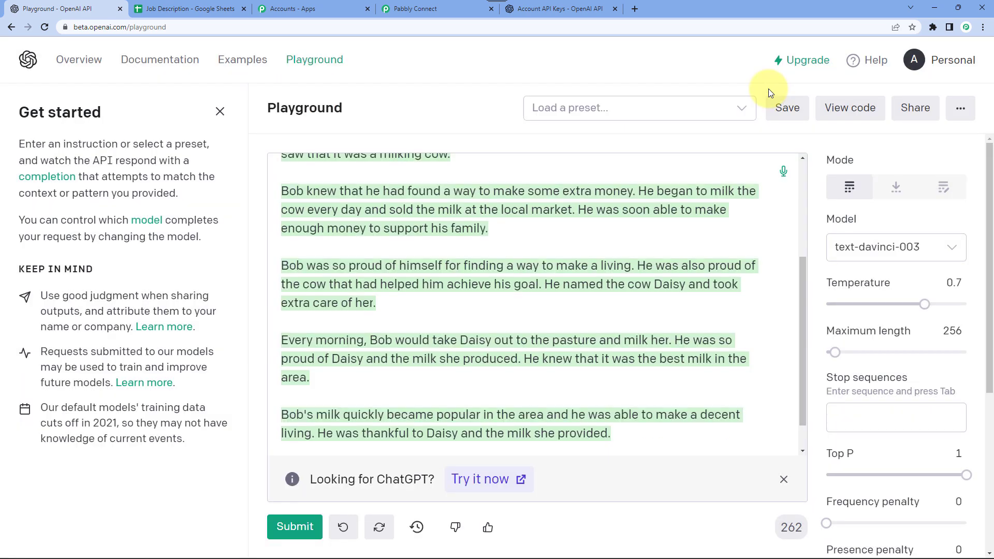
scroll(343, 231, "up", 5)
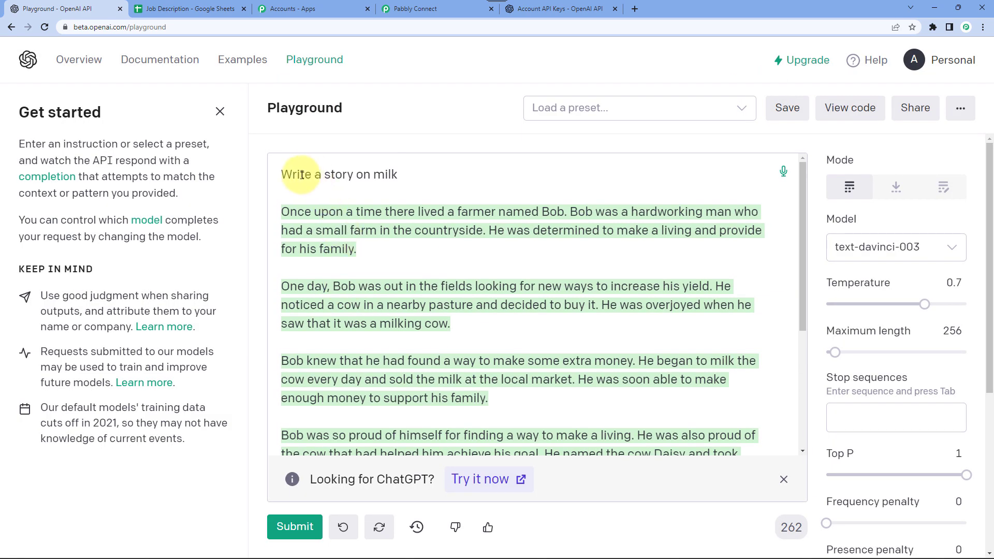
left_click_drag(282, 175, 400, 175)
left_click(342, 175)
scroll(880, 337, "down", 2)
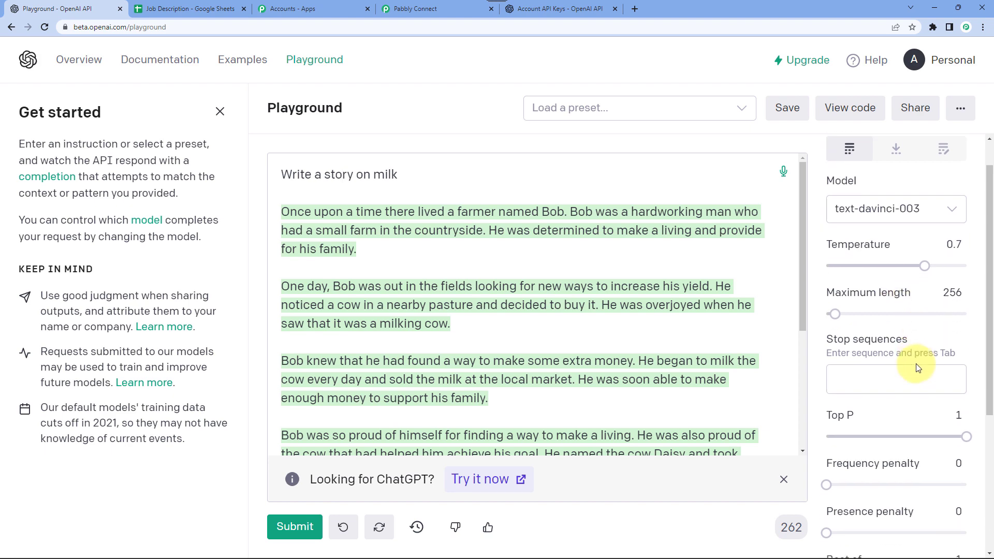
mouse_move(858, 219)
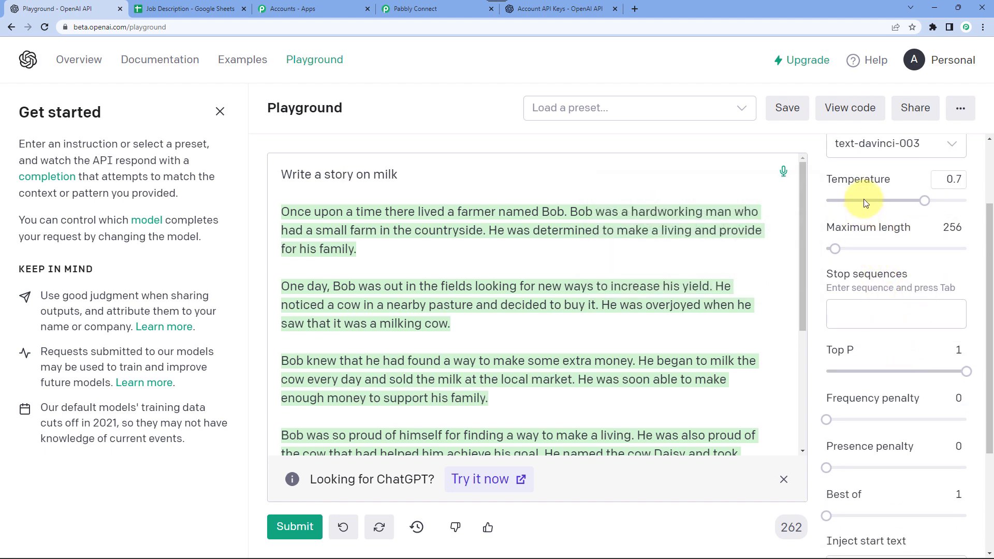
scroll(864, 202, "up", 2)
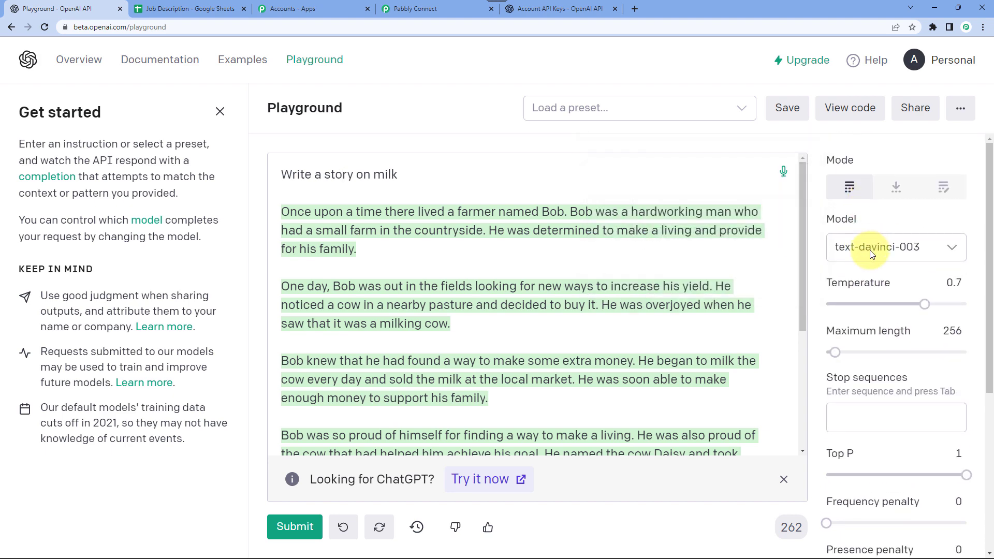
mouse_move(868, 306)
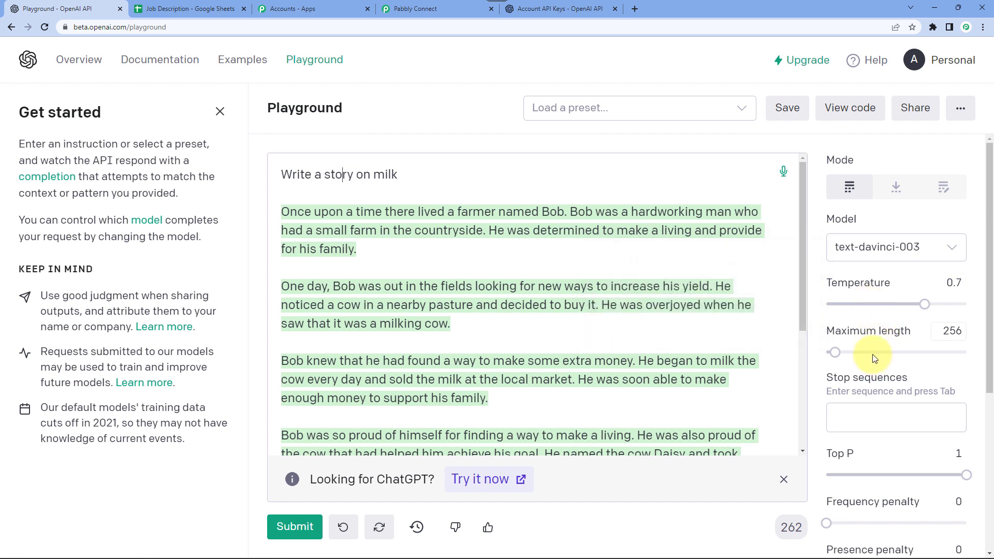
Review the remaining Playground settings, from stop sequences and Top P through the penalties, Best of and Show probabilities
mouse_move(874, 352)
scroll(874, 352, "down", 2)
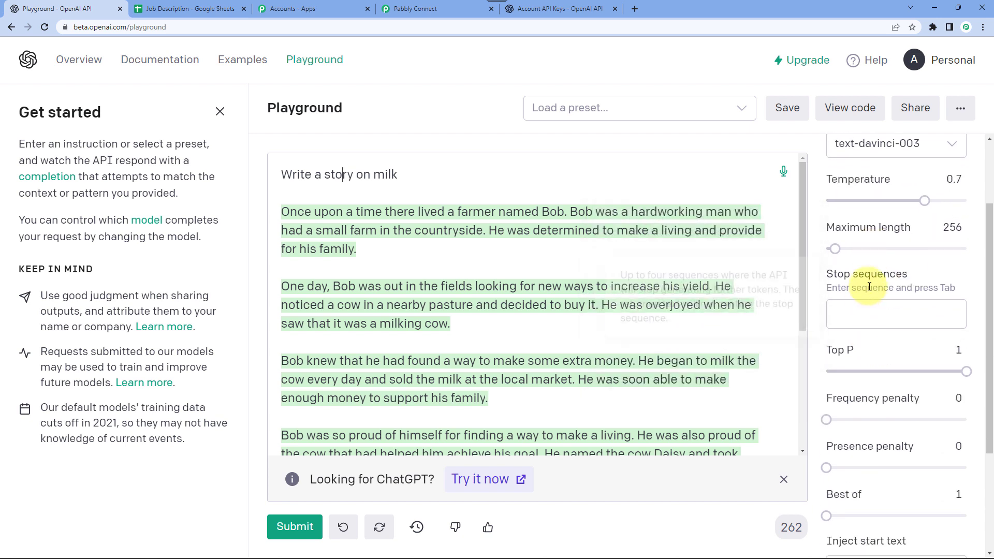
mouse_move(870, 287)
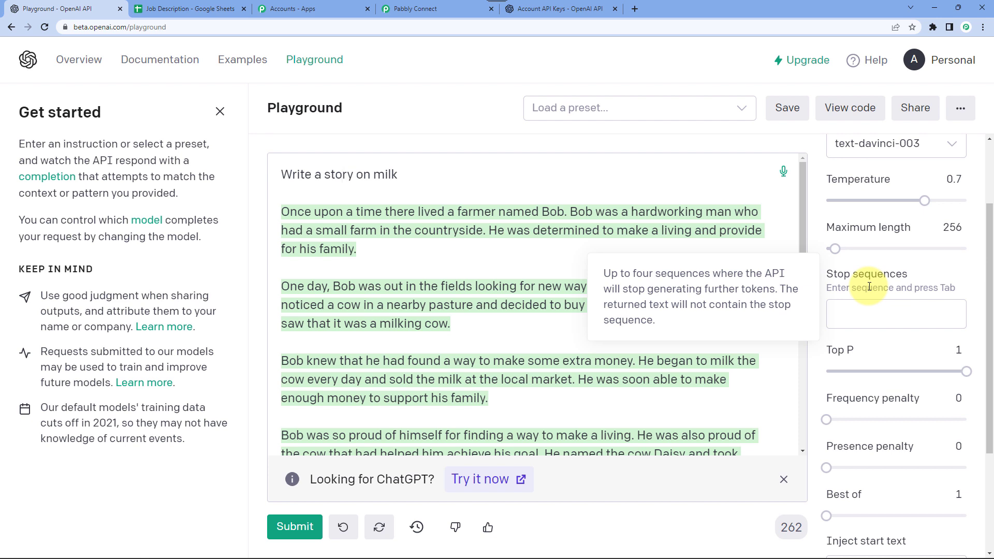
scroll(869, 286, "down", 2)
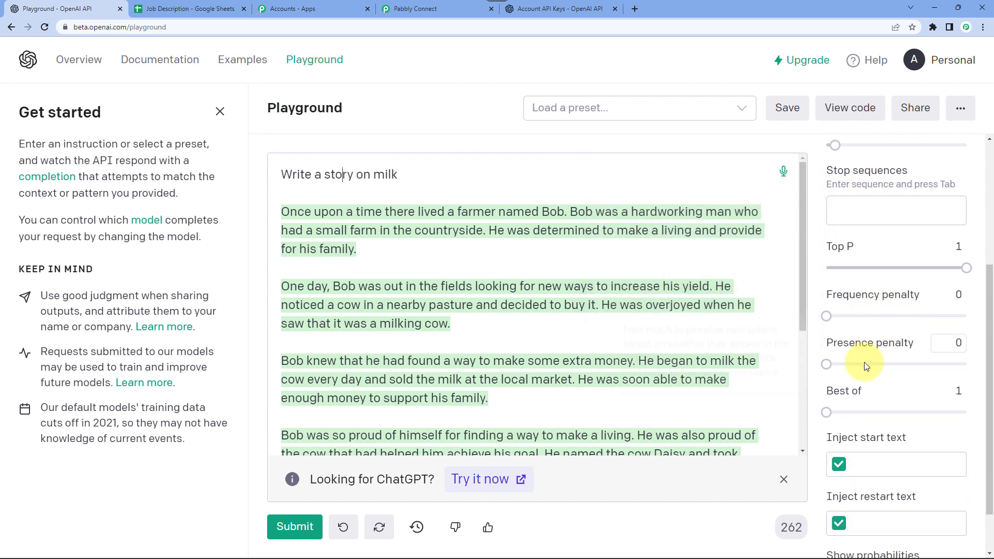
scroll(849, 409, "down", 1)
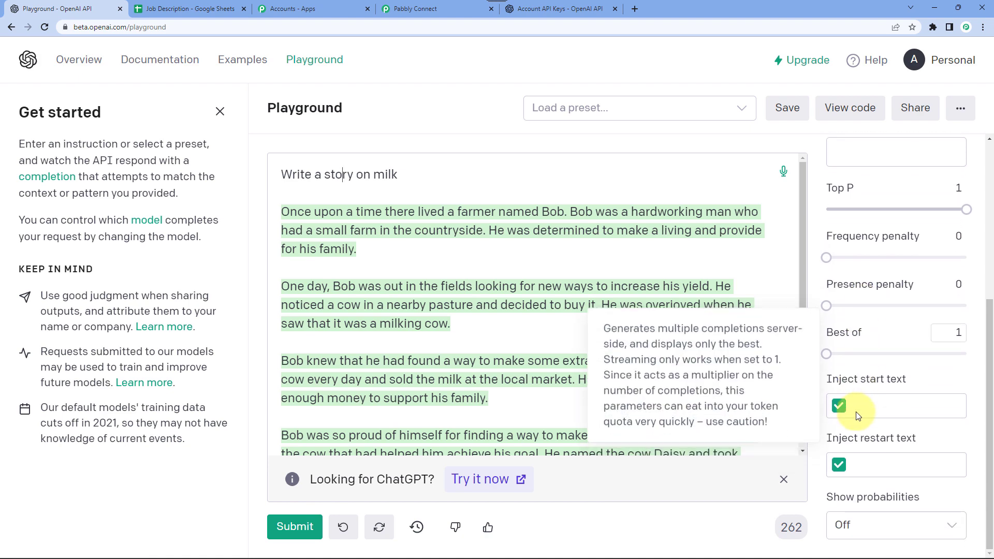
Switch to the Pabbly Connect workflow and enter "Write interview questions for job title:" as the OpenAI action's prompt
left_click(432, 11)
left_click(223, 279)
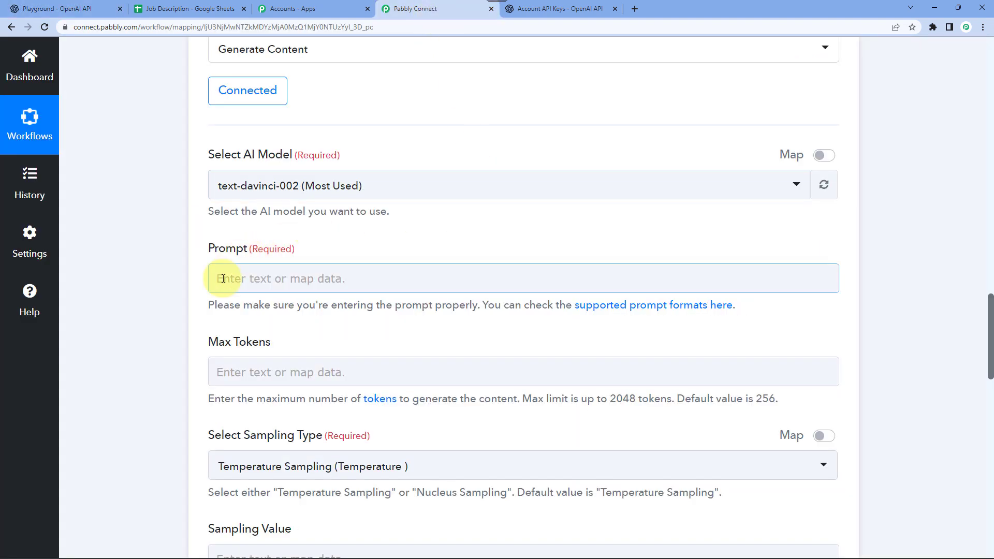
left_click(269, 278)
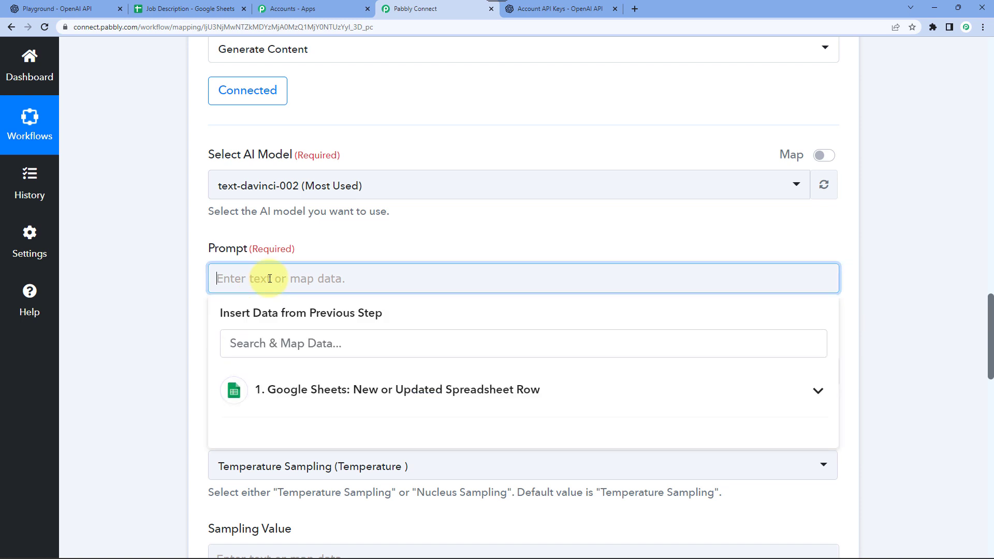
type("Write interview ques")
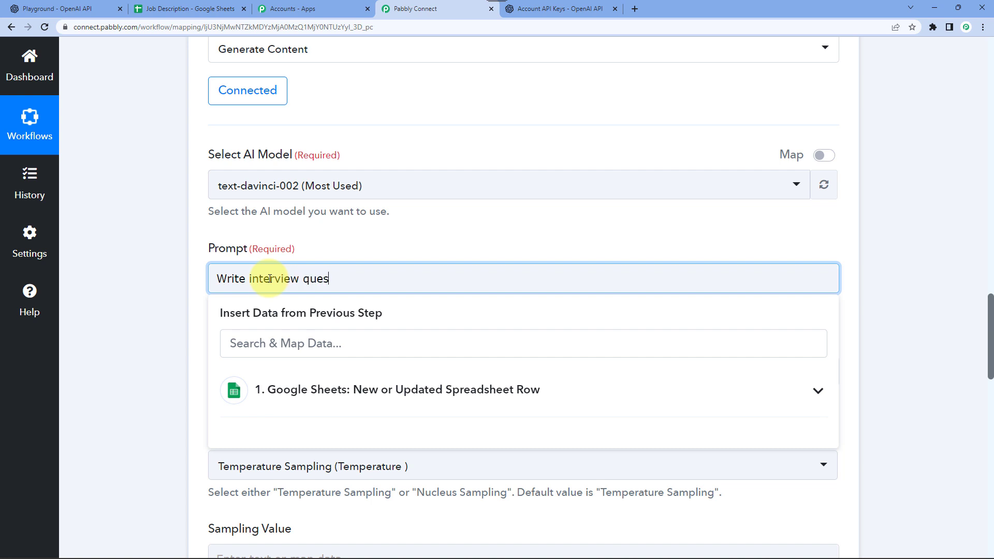
type("toions for job title:")
Check the Job Title in the Google Sheets trigger response and map that field to the end of the OpenAI prompt
scroll(284, 137, "up", 10)
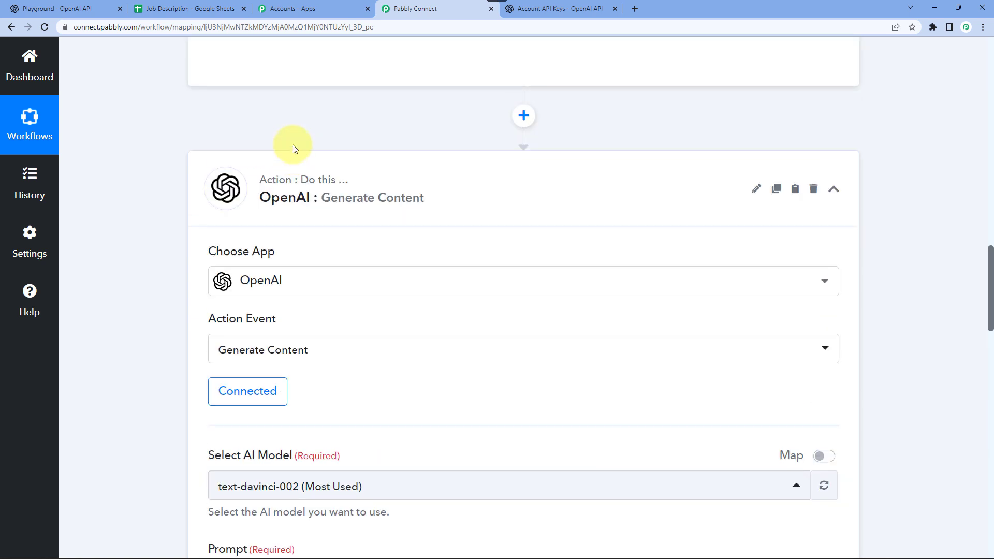
triple_click(557, 394)
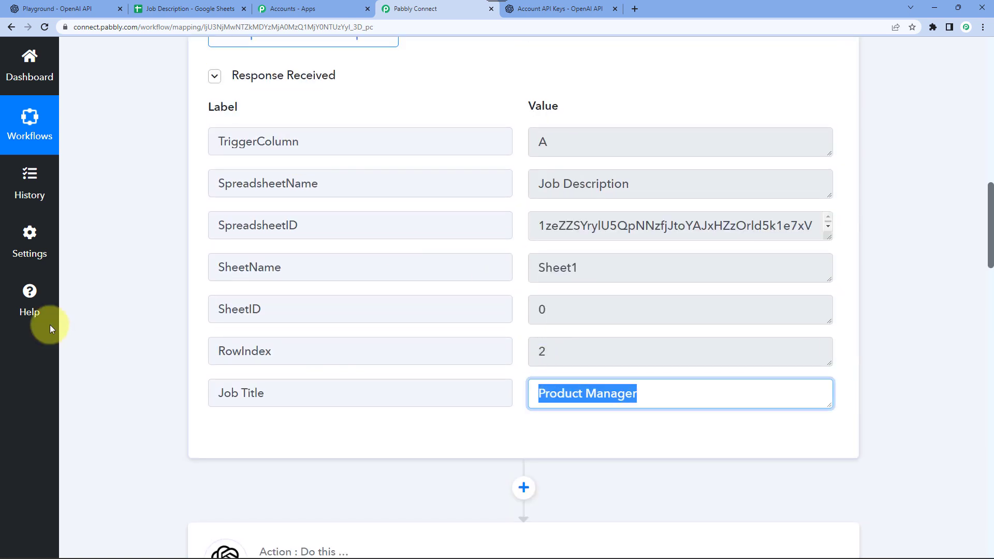
left_click(126, 310)
scroll(129, 308, "down", 13)
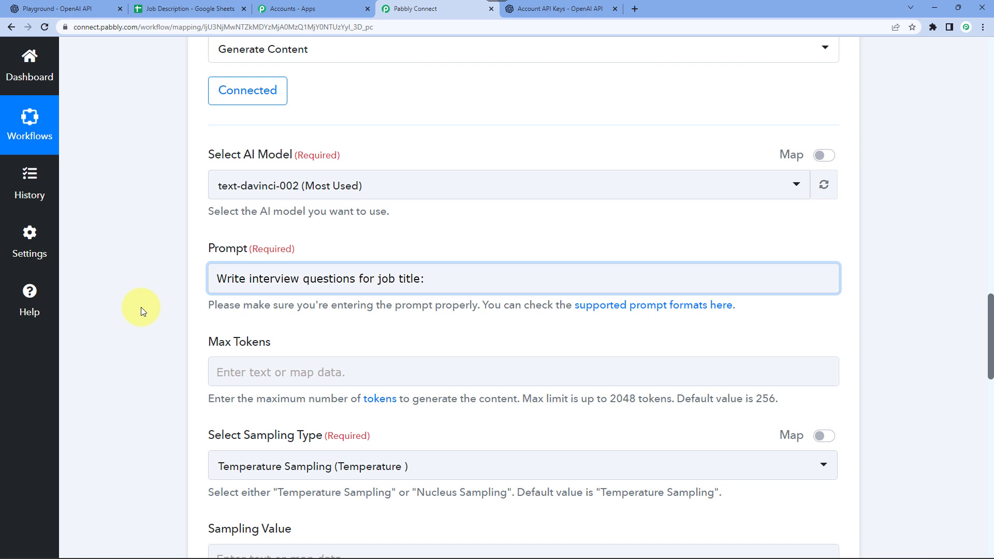
left_click(452, 274)
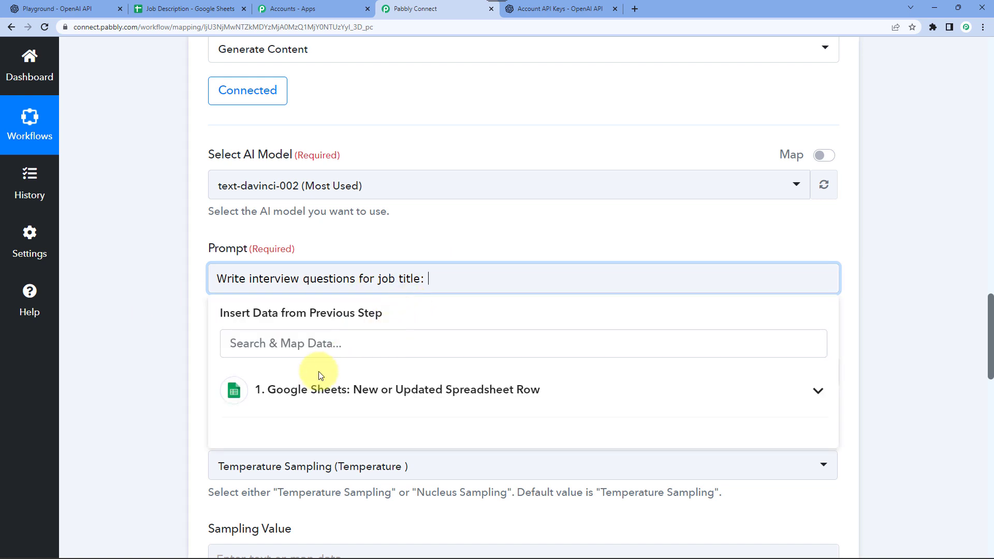
left_click(310, 395)
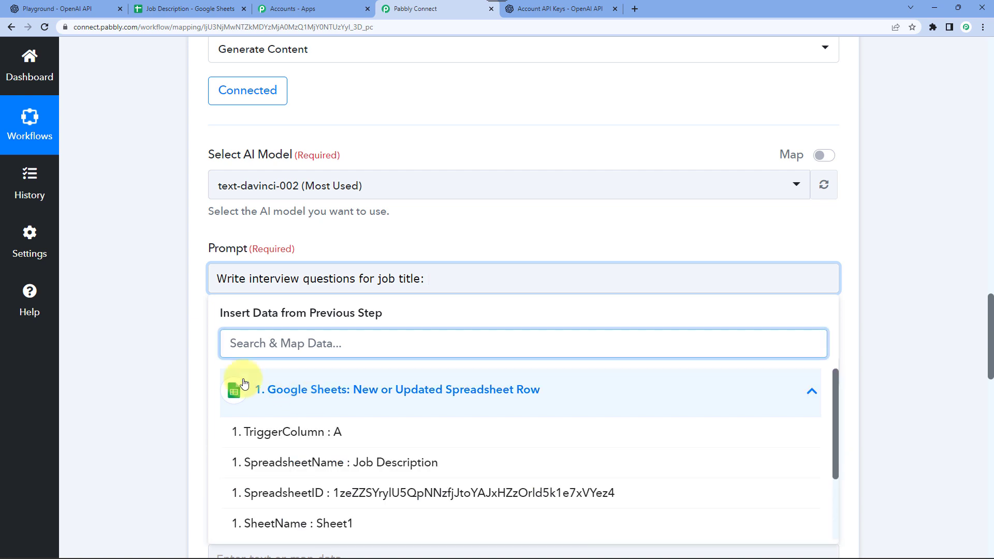
scroll(147, 349, "down", 3)
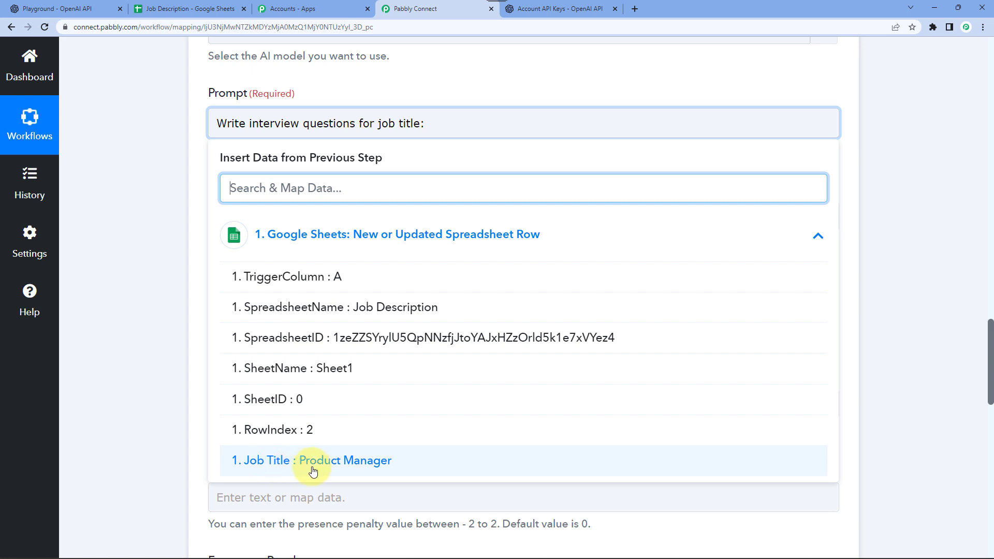
left_click(344, 460)
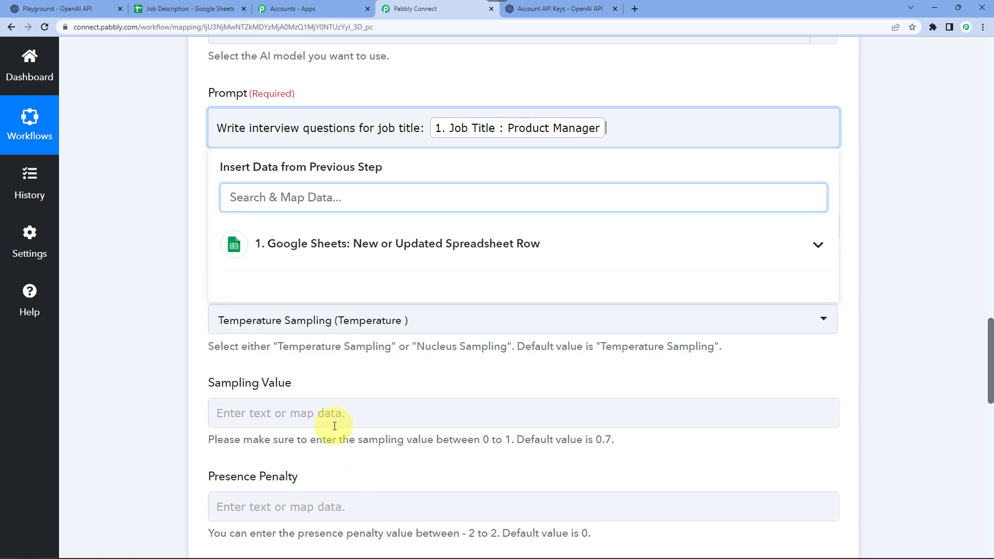
left_click(169, 165)
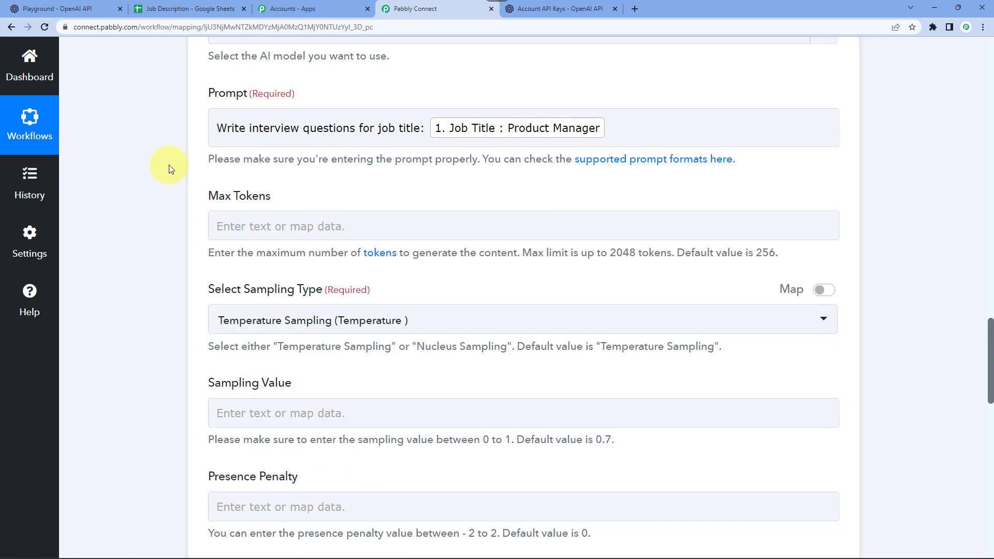
Insert the number 7 before "interview questions" in the OpenAI prompt
left_click(261, 141)
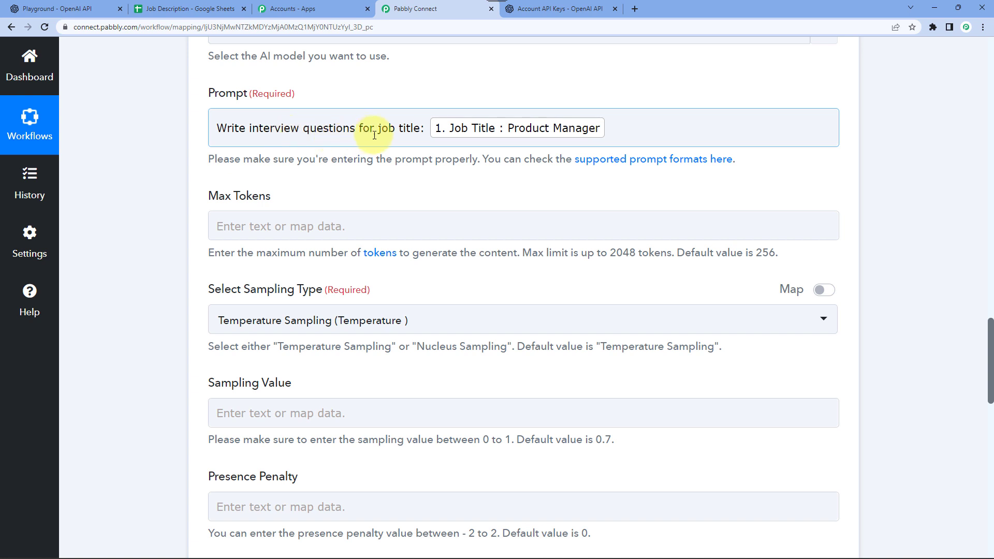
left_click(250, 128)
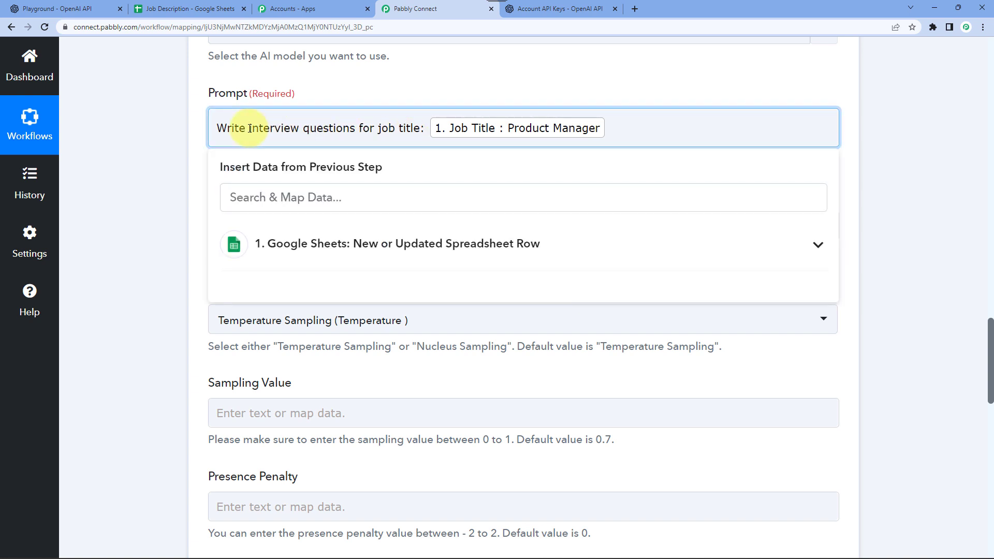
type("7")
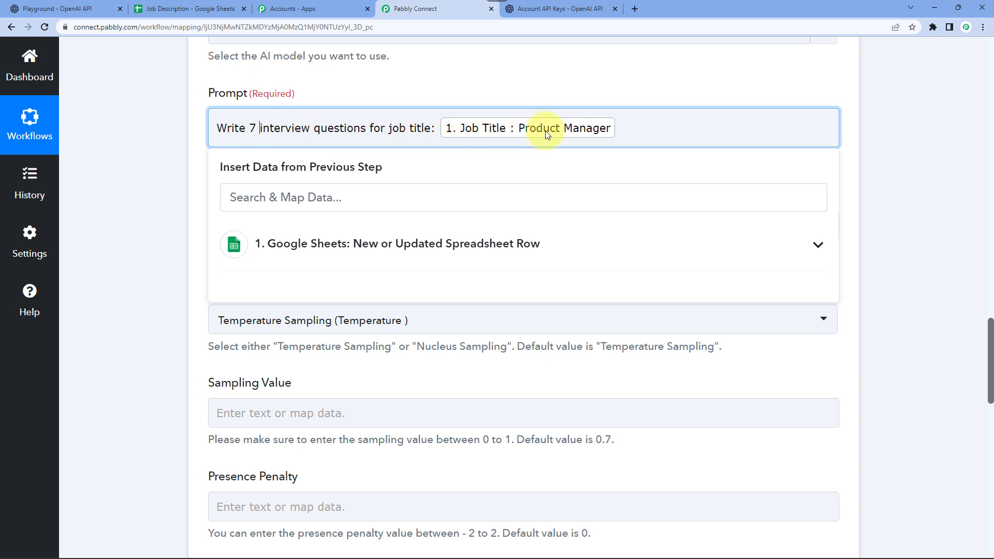
left_click(192, 129)
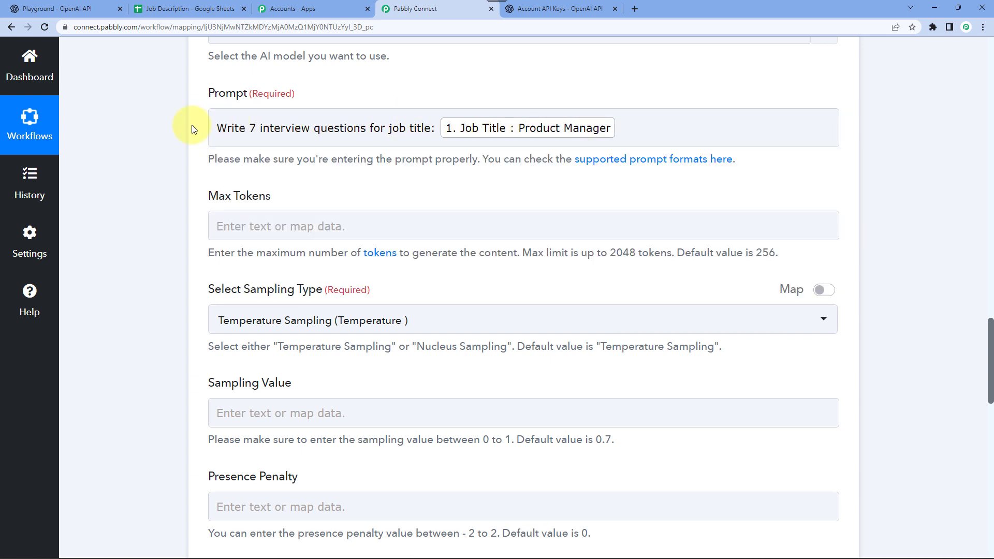
Compare the prompt's fixed text and mapped Job Title with the Job Title column of the Job Description spreadsheet
left_click(222, 8)
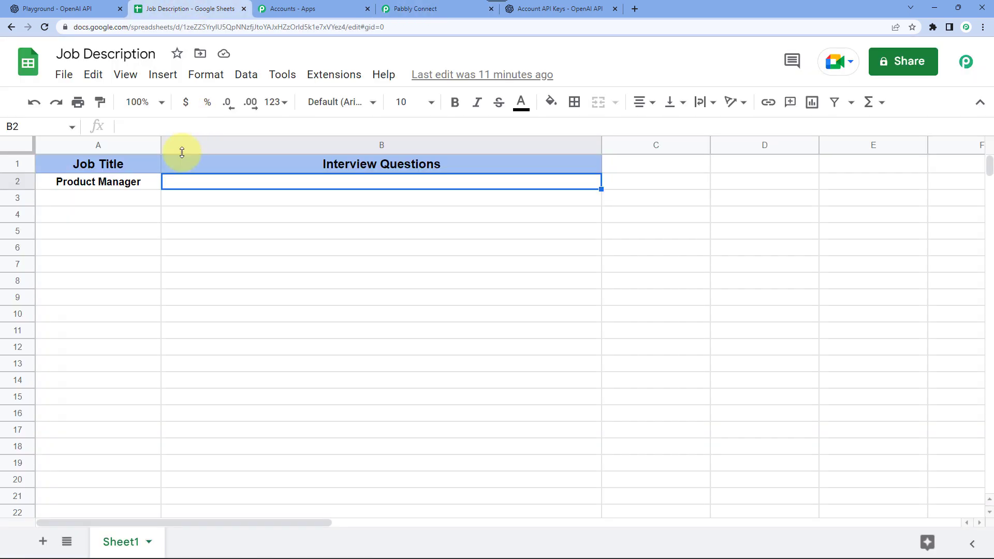
left_click(99, 200)
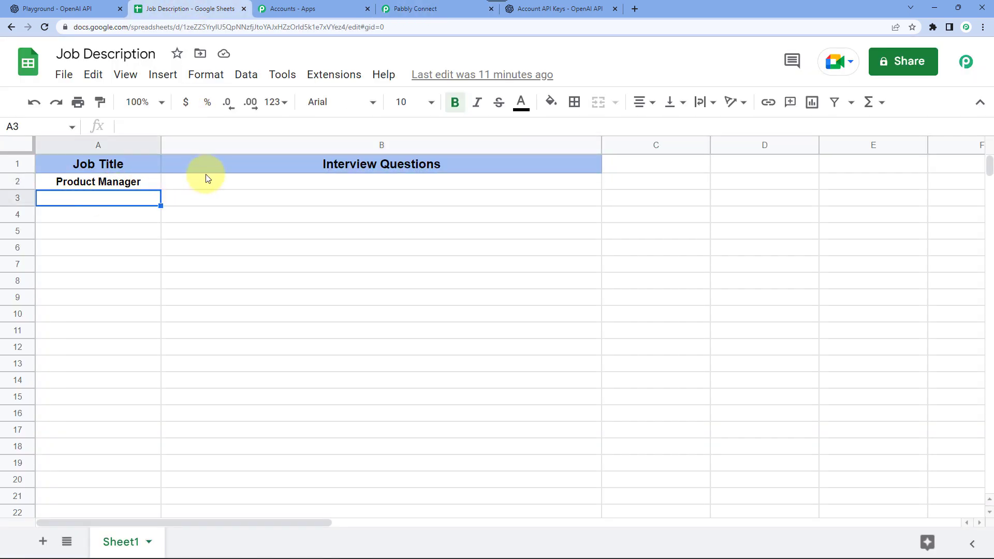
left_click(414, 6)
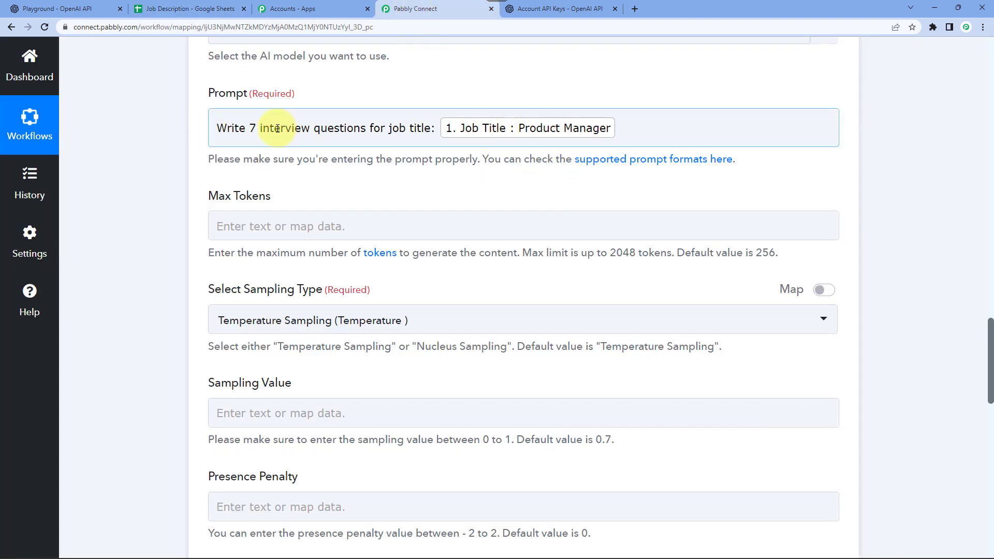
left_click_drag(217, 128, 432, 125)
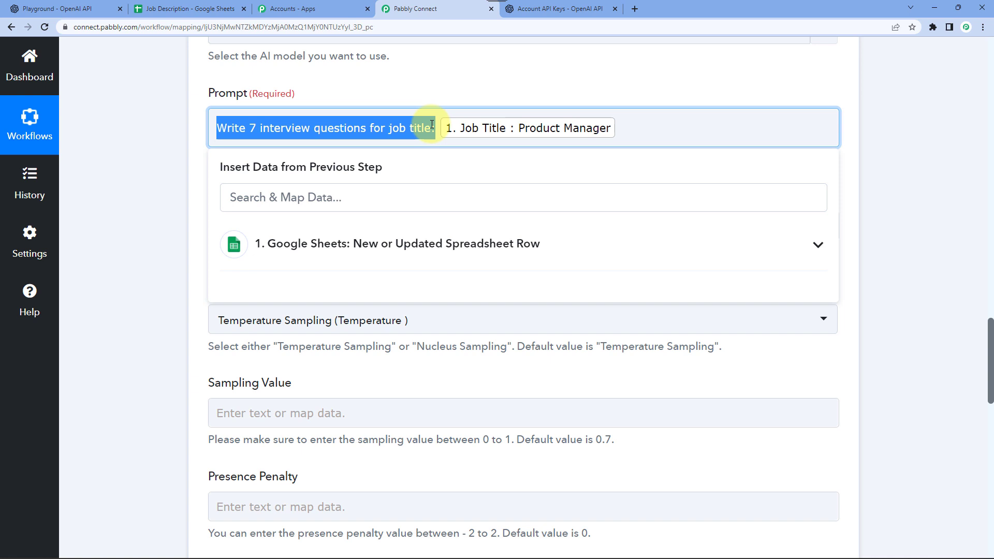
left_click(594, 129)
left_click(588, 93)
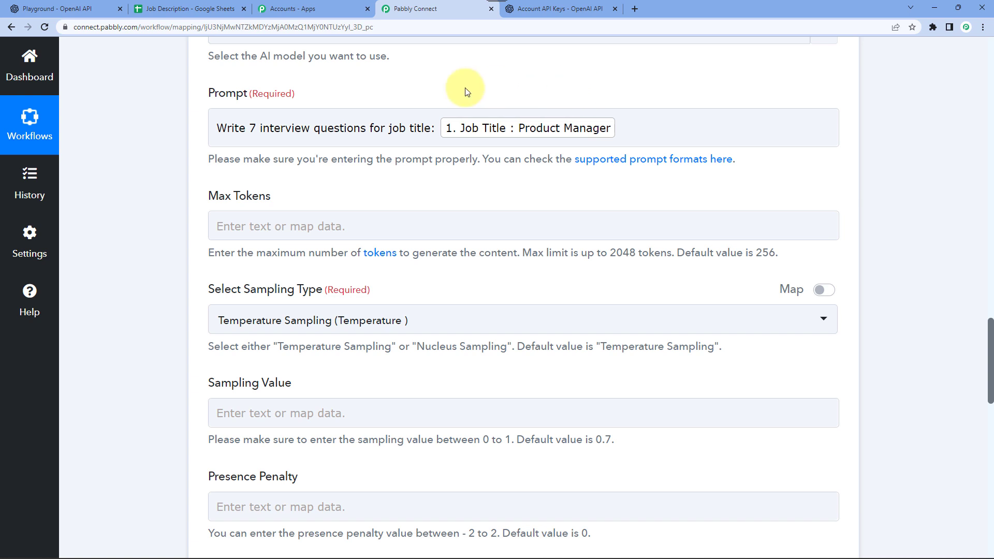
left_click(440, 128)
left_click(178, 126)
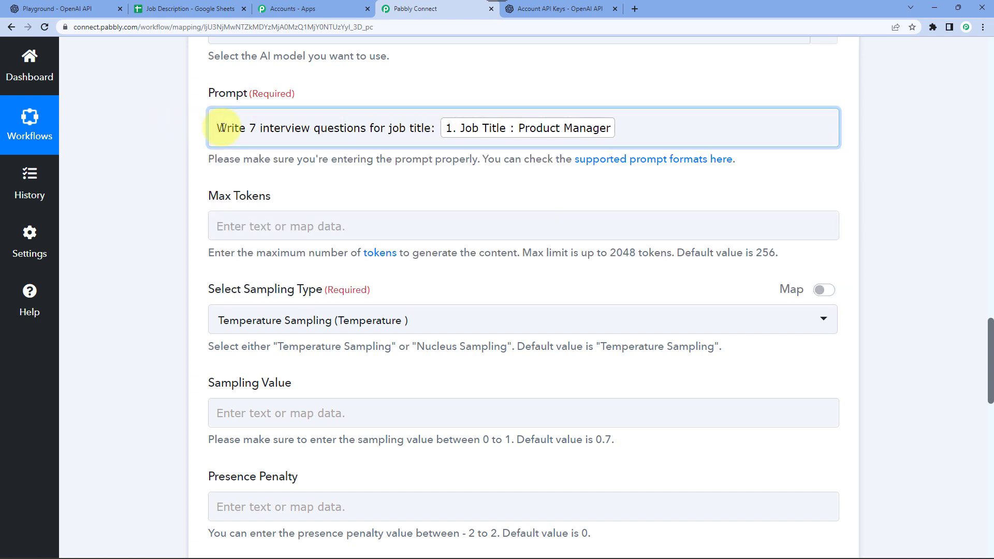
left_click_drag(217, 128, 433, 127)
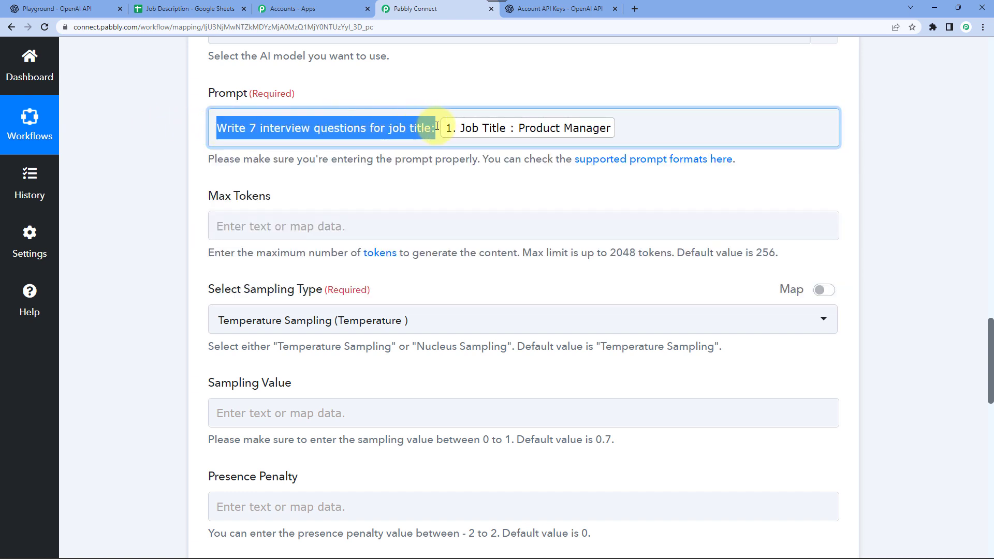
left_click(573, 128)
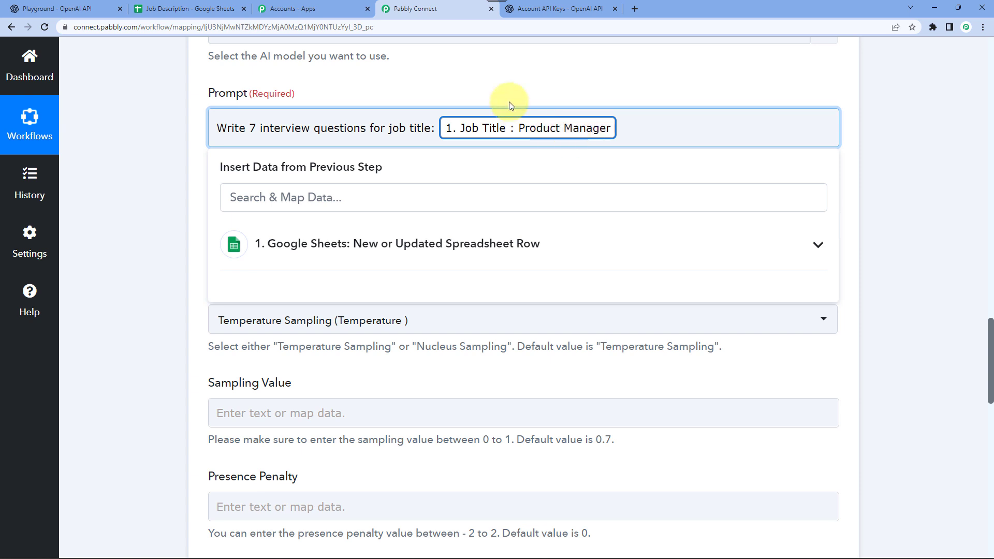
left_click(186, 9)
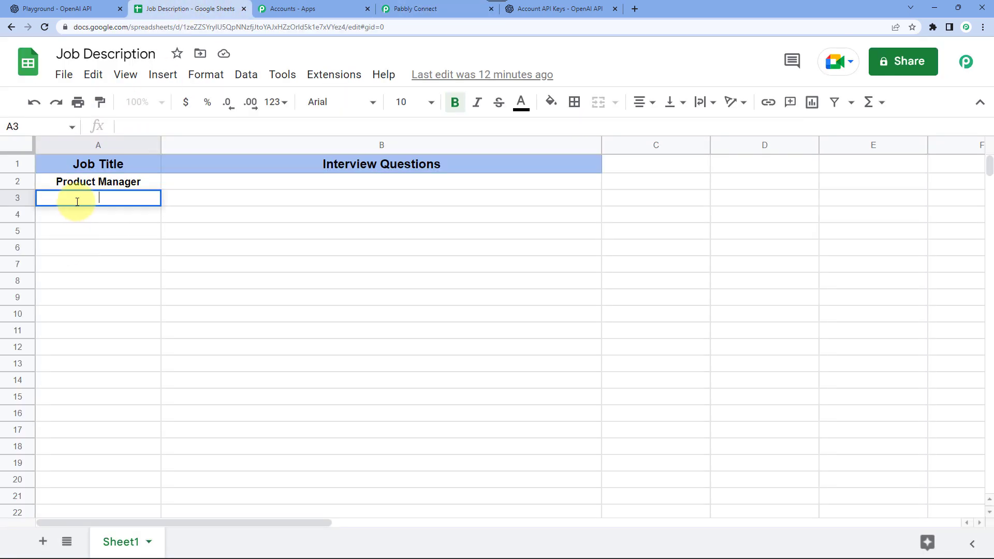
left_click(427, 6)
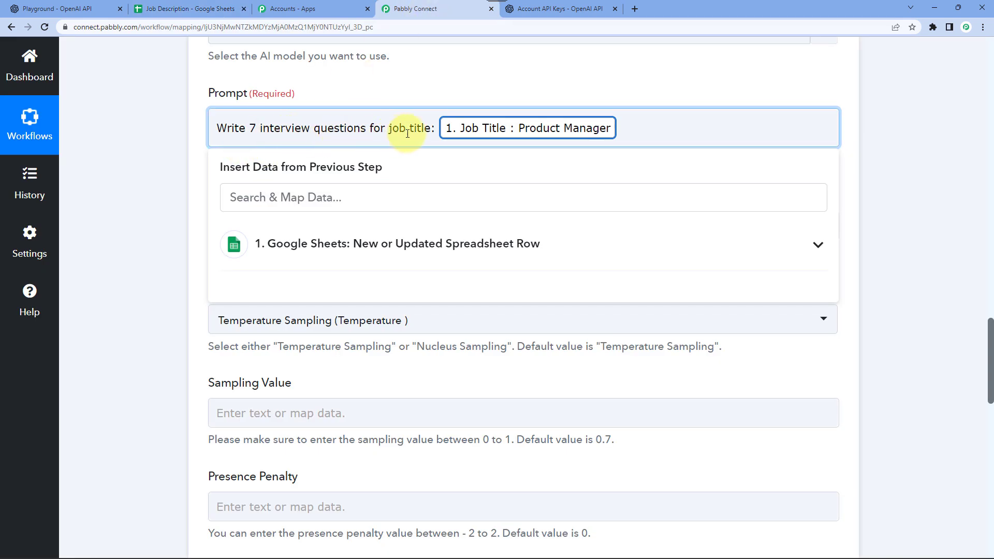
left_click(188, 149)
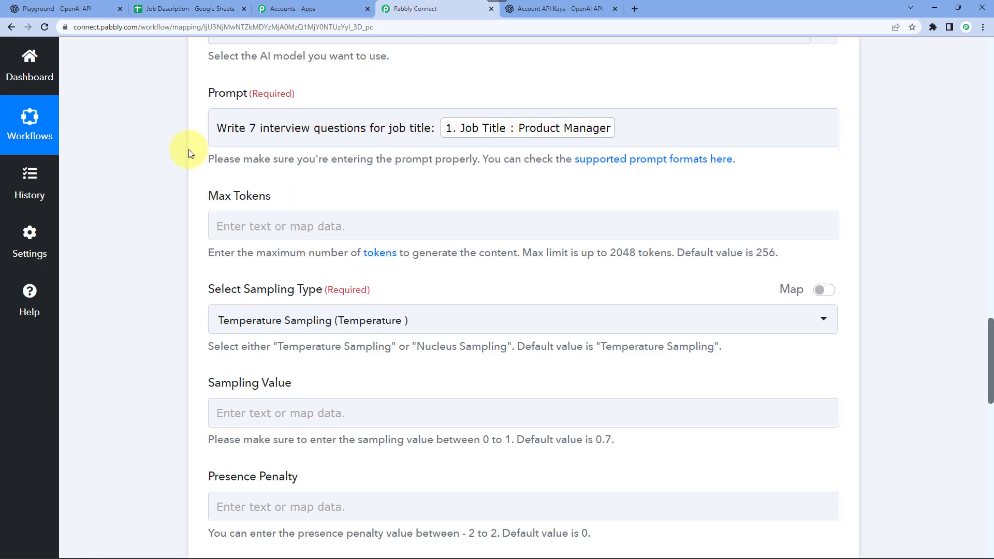
Set Max Tokens to 350 for the OpenAI action and check the default value in the field's help text
scroll(228, 135, "down", 2)
left_click(260, 122)
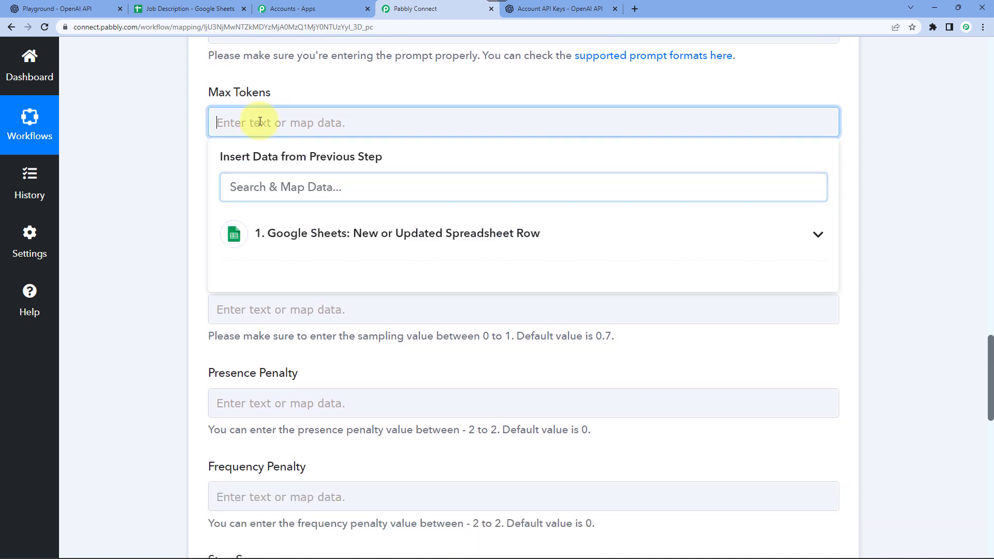
type("350")
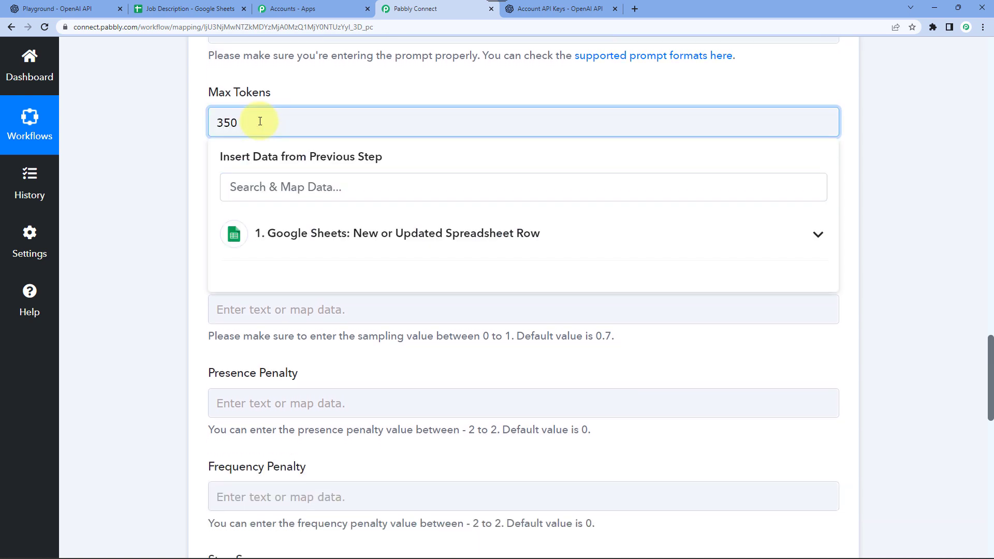
left_click(176, 120)
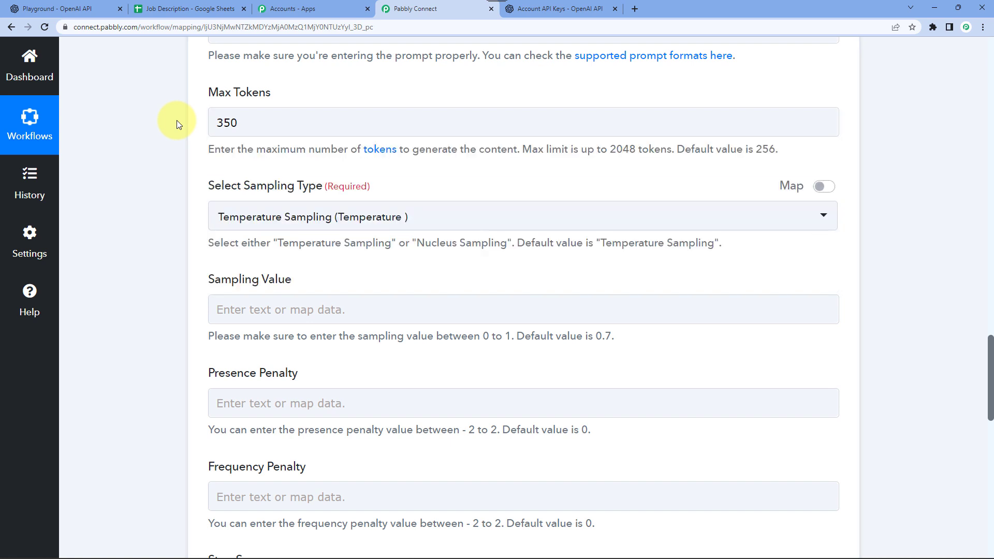
double_click(764, 150)
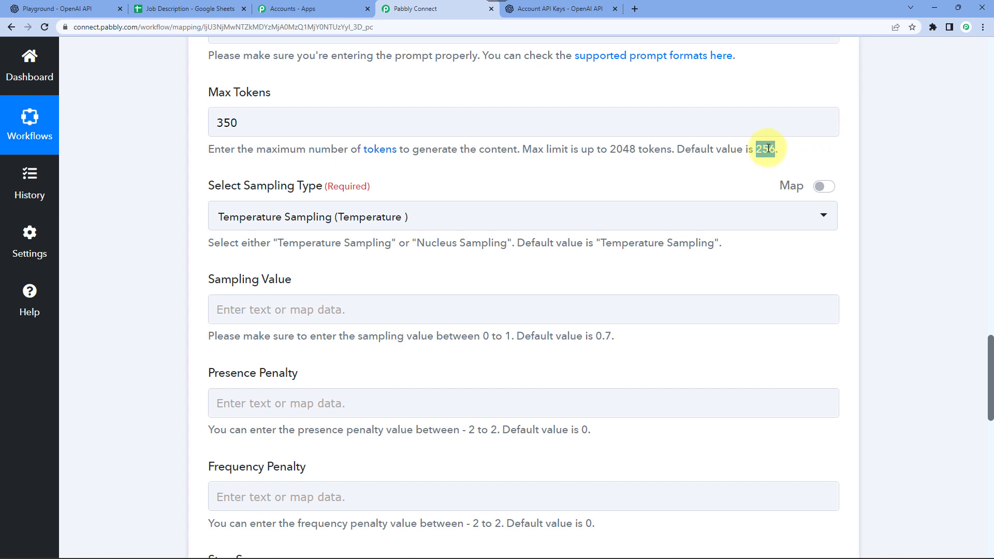
left_click(161, 135)
scroll(171, 129, "down", 2)
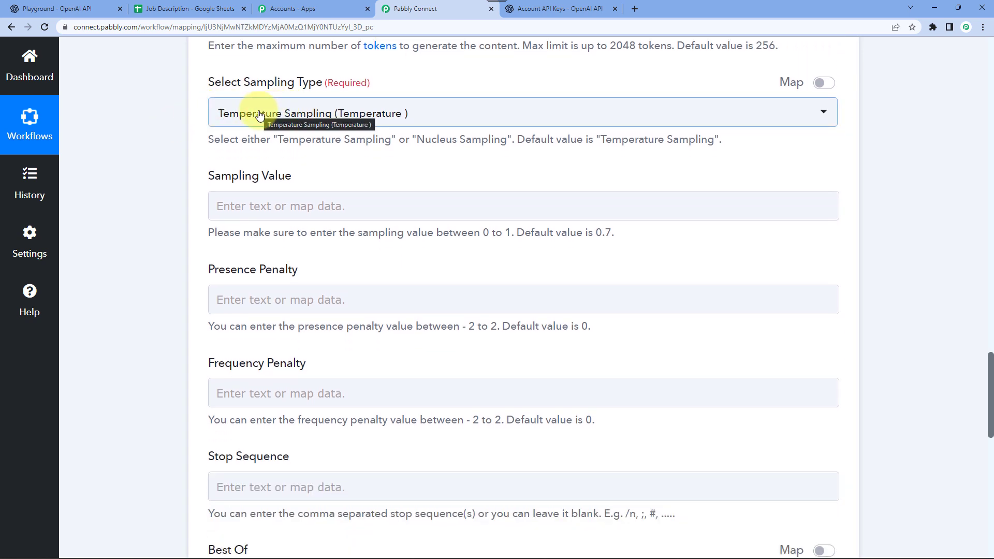
Review the sampling type options and the remaining optional fields of the OpenAI action
left_click(331, 115)
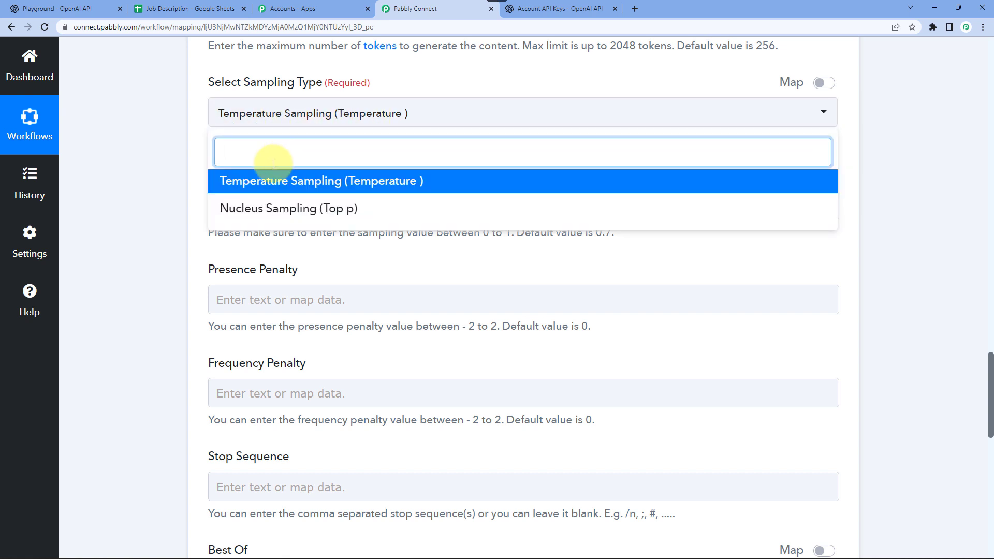
left_click(177, 129)
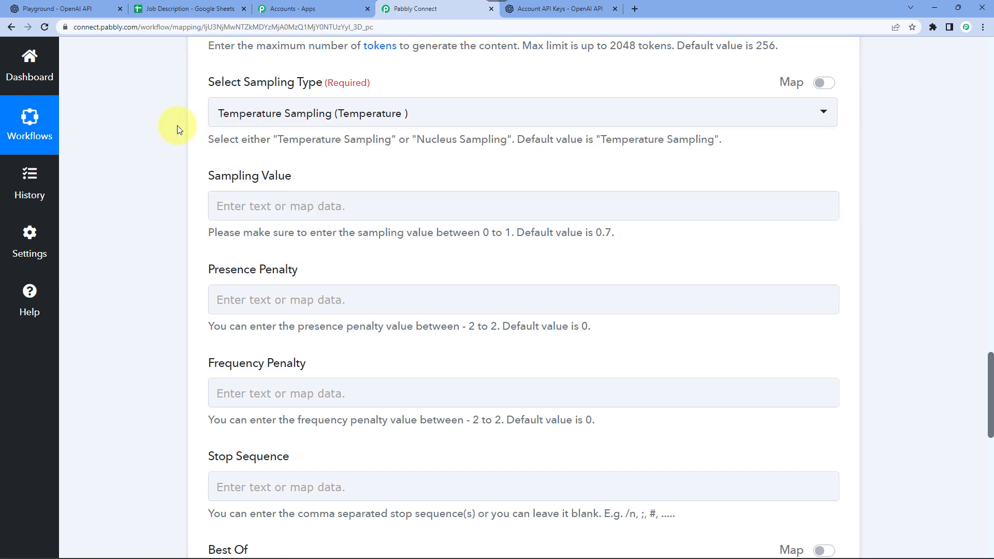
scroll(177, 127, "down", 1)
scroll(182, 153, "down", 2)
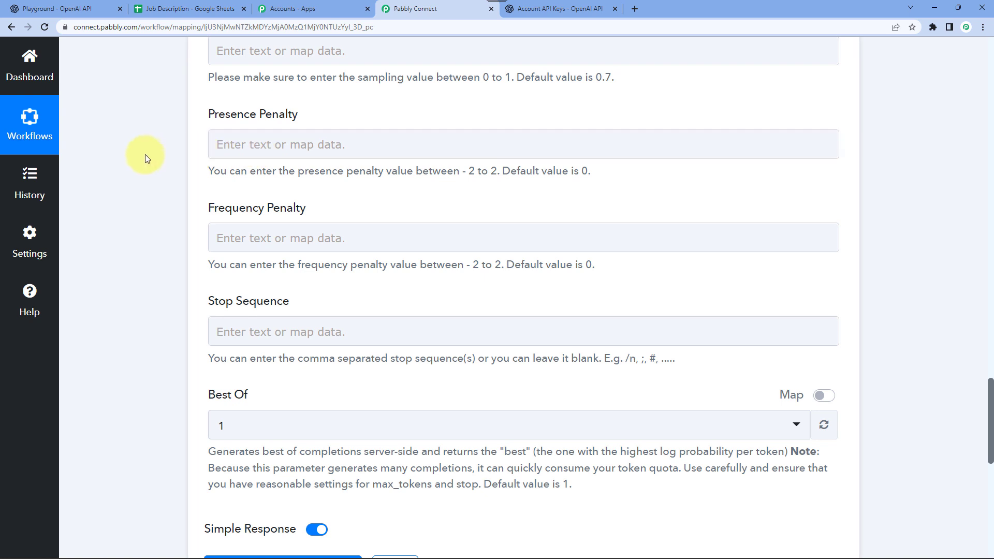
scroll(145, 154, "down", 1)
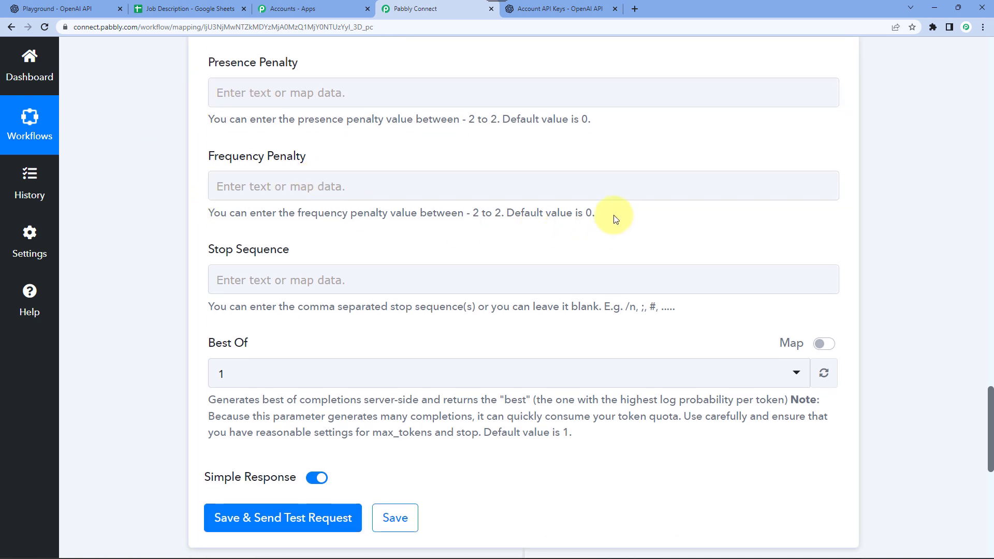
Check the help text of Sampling Value, Presence Penalty and Frequency Penalty for their allowed ranges and defaults
scroll(613, 215, "up", 2)
double_click(602, 130)
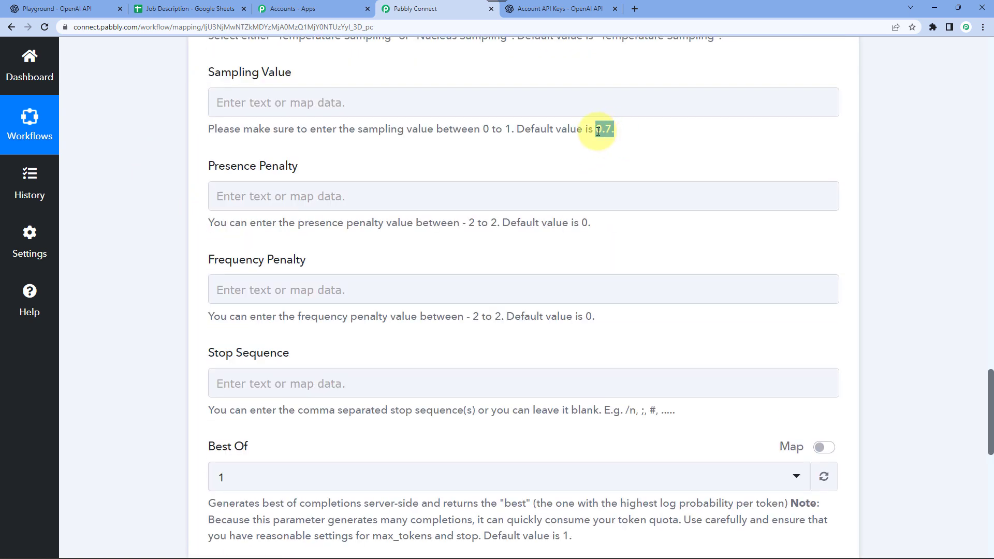
double_click(583, 223)
double_click(589, 315)
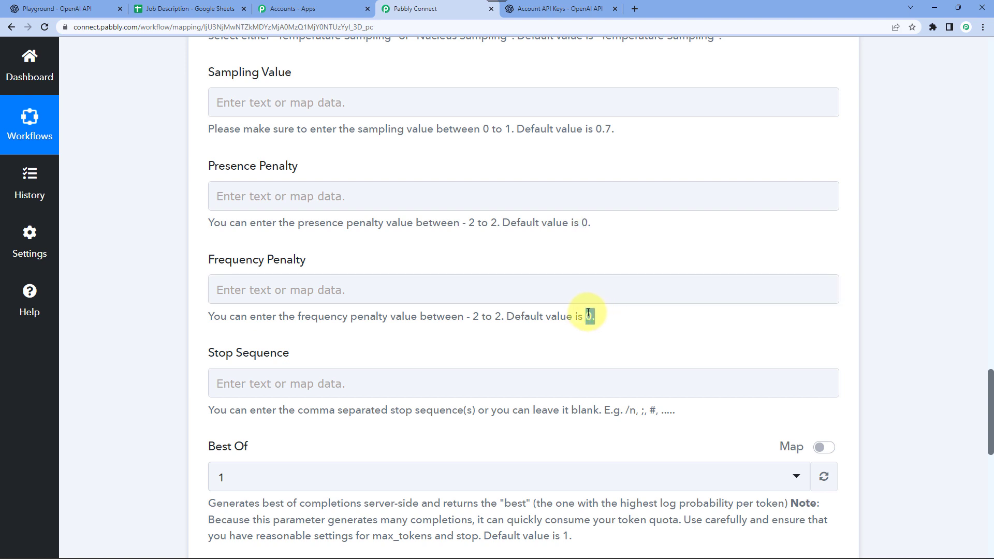
left_click(238, 102)
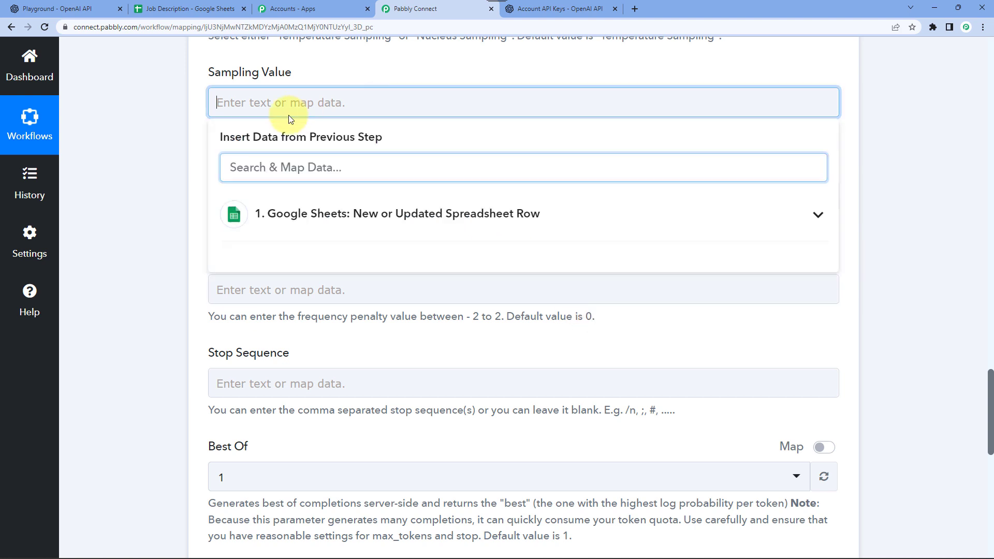
left_click(181, 142)
triple_click(216, 127)
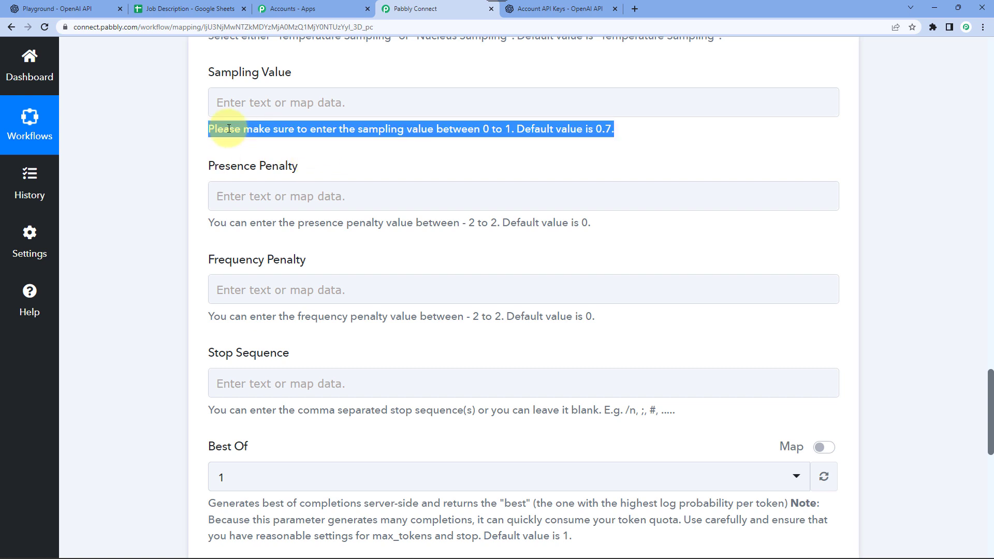
double_click(241, 226)
left_click(171, 227)
Set Stop Sequence to //## for the OpenAI action and check the example sequences in the field's help text
scroll(172, 227, "down", 3)
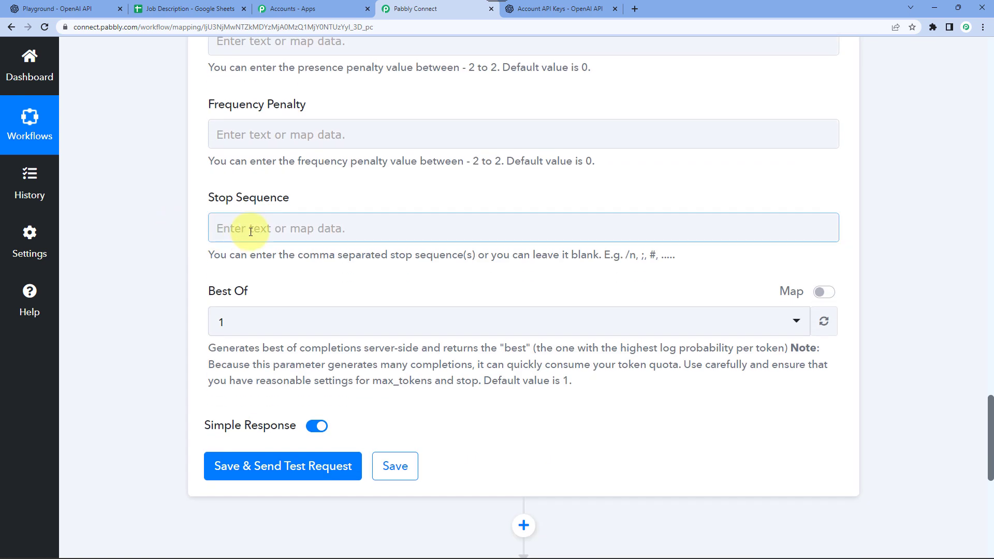
left_click(251, 232)
type("//##")
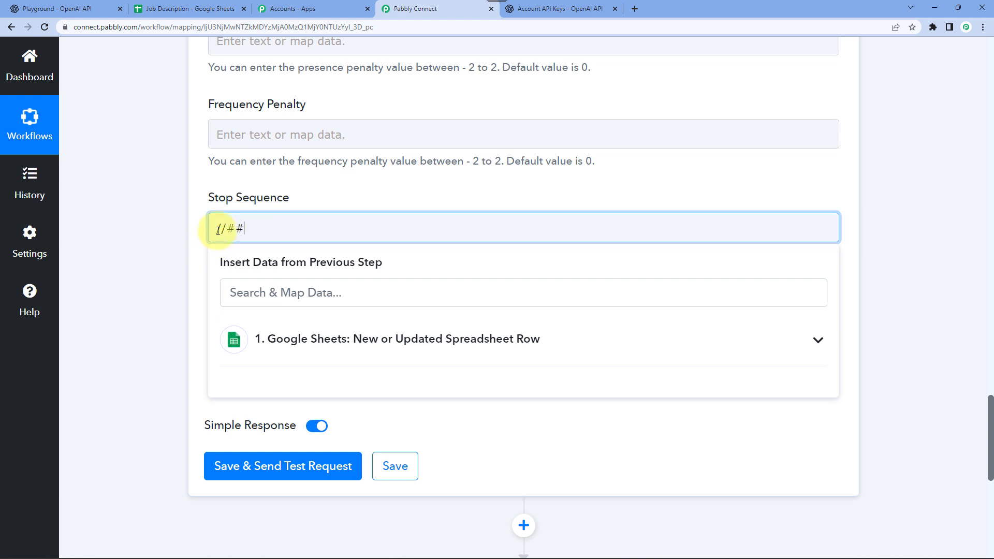
left_click_drag(206, 227, 250, 228)
left_click(157, 192)
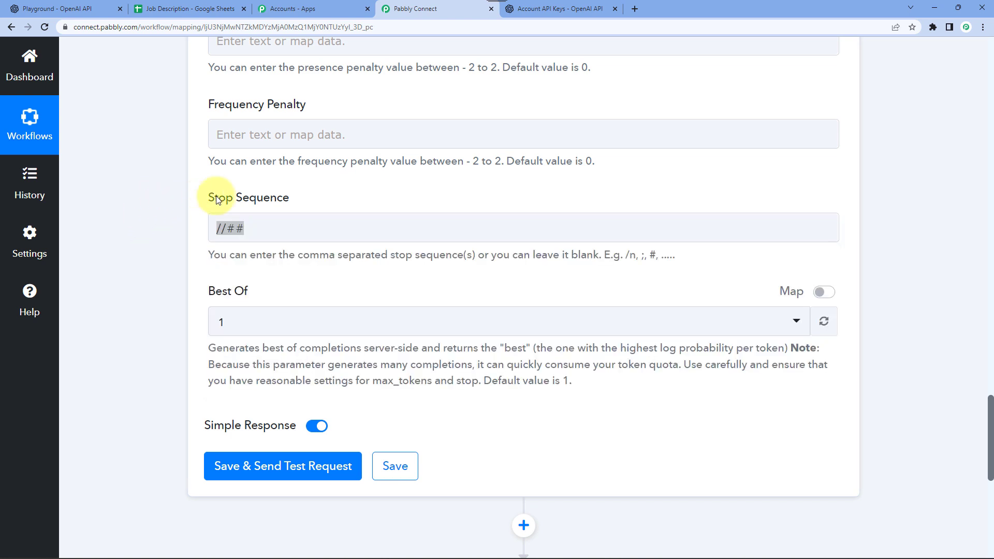
left_click(244, 229)
left_click(178, 226)
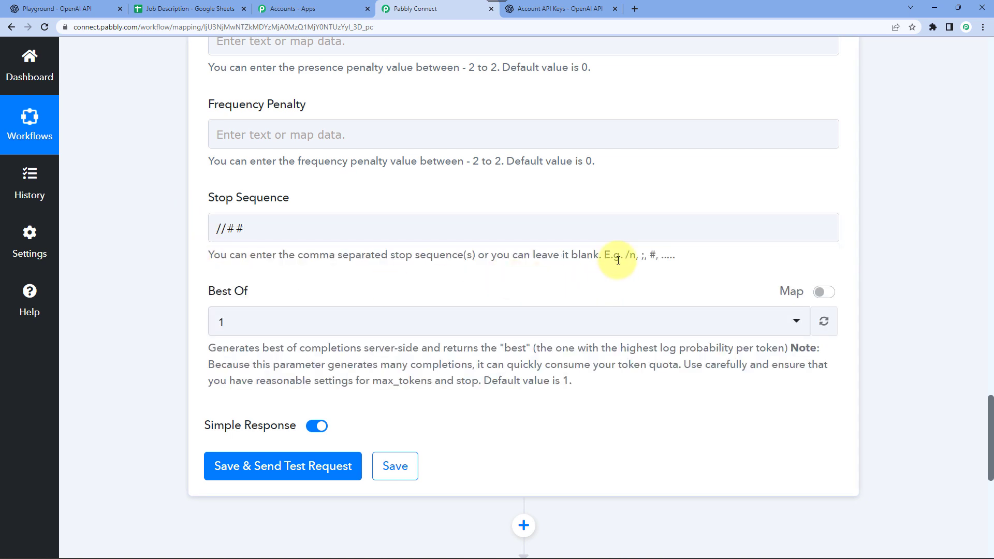
left_click_drag(604, 255, 676, 261)
left_click(640, 256)
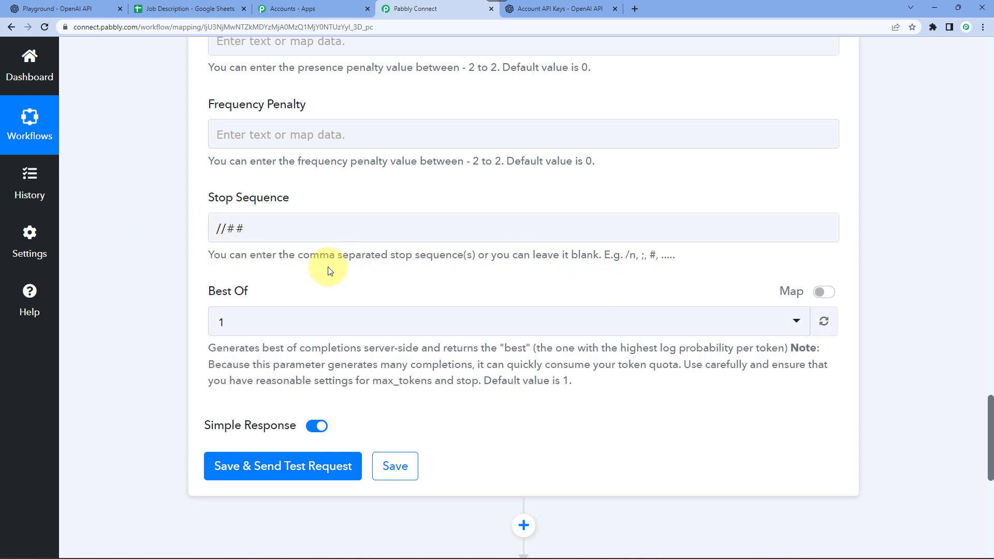
double_click(635, 255)
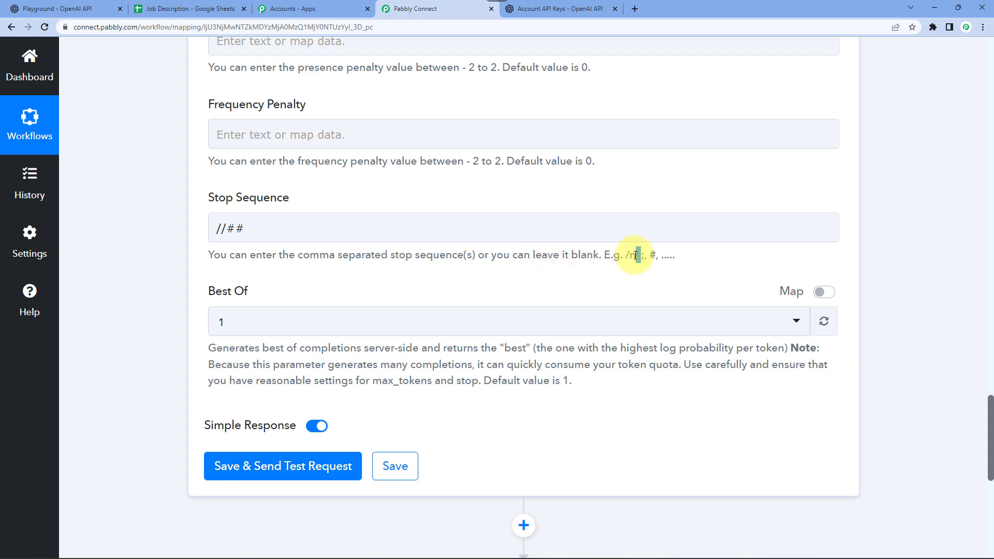
left_click(225, 234)
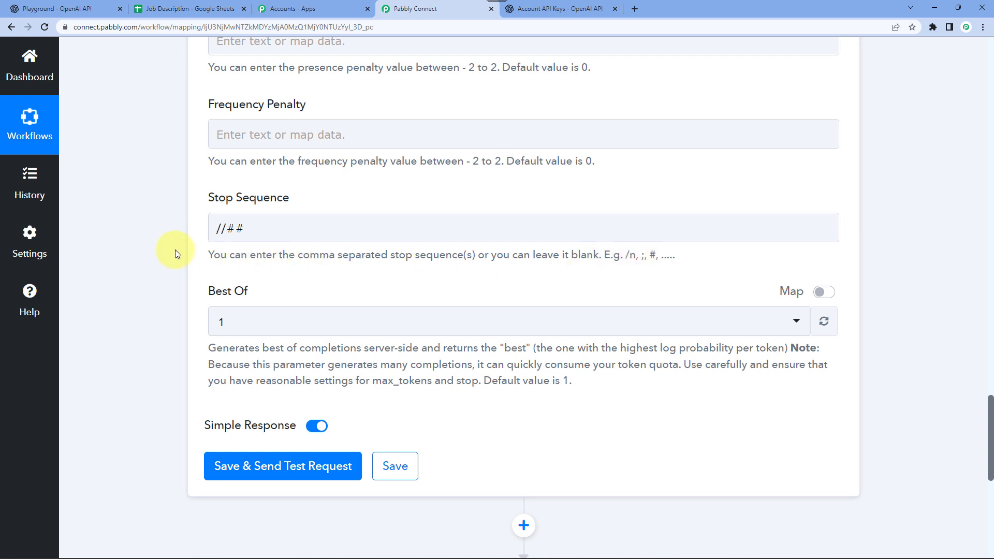
Keep Best Of at 1 after reviewing its options, and save the OpenAI action while sending a test request
scroll(175, 249, "down", 2)
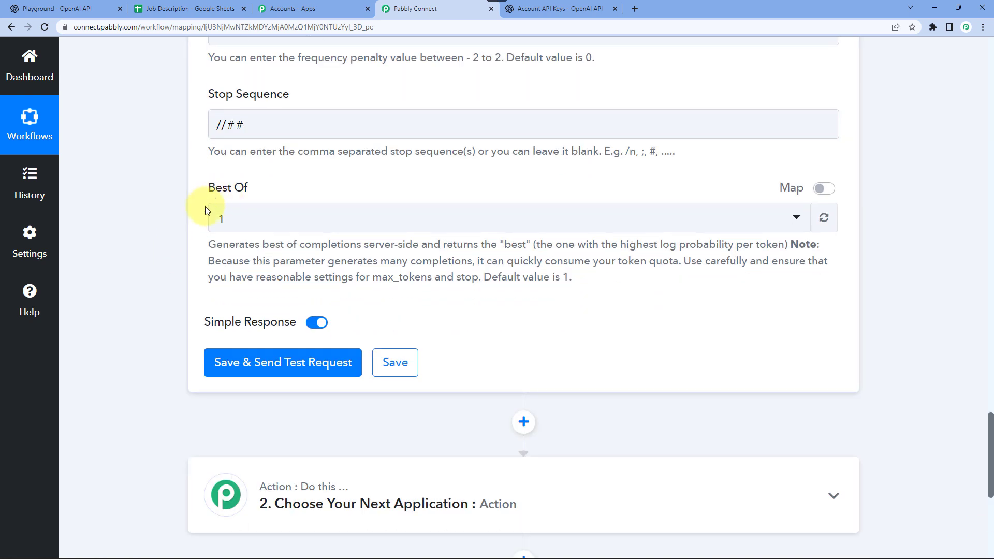
left_click(257, 226)
left_click(235, 288)
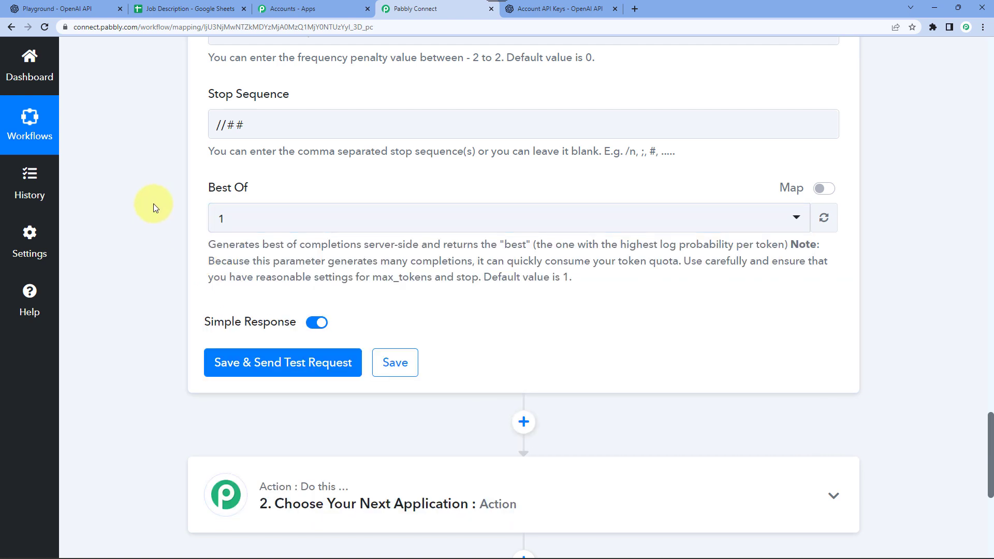
left_click(304, 220)
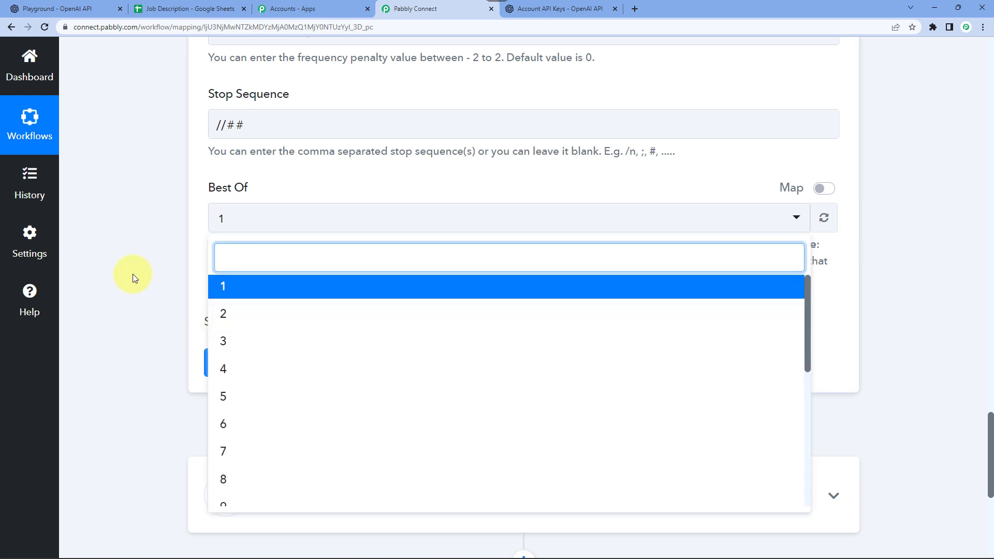
left_click(158, 244)
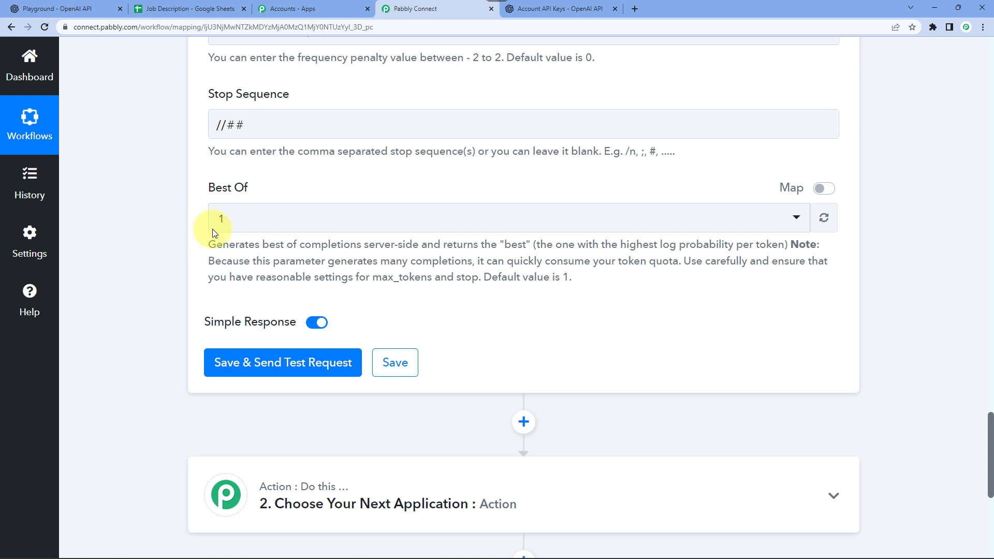
left_click(285, 364)
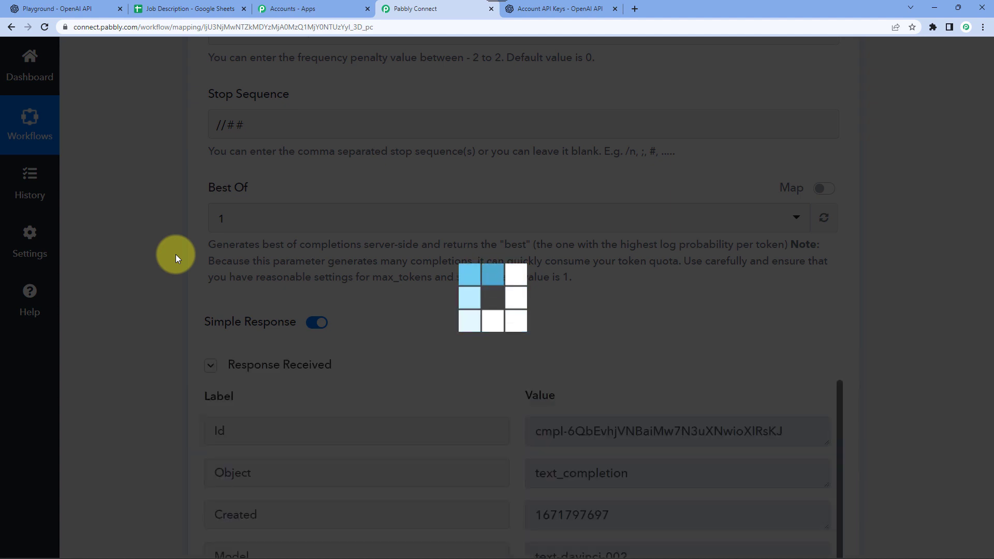
Enlarge the Choices 0 Text value in the OpenAI response and read through all the generated interview questions
scroll(178, 243, "down", 7)
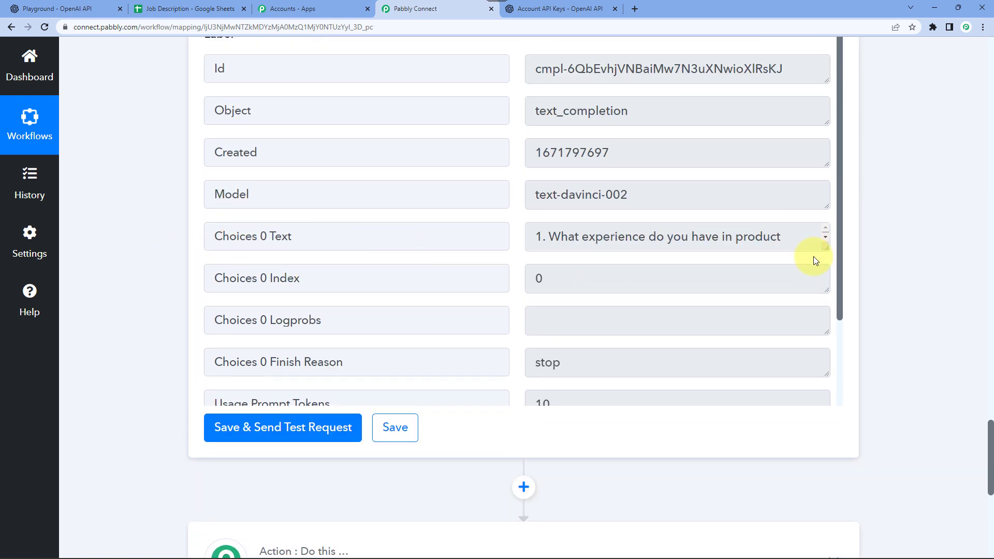
left_click_drag(823, 245, 818, 409)
scroll(556, 281, "down", 2)
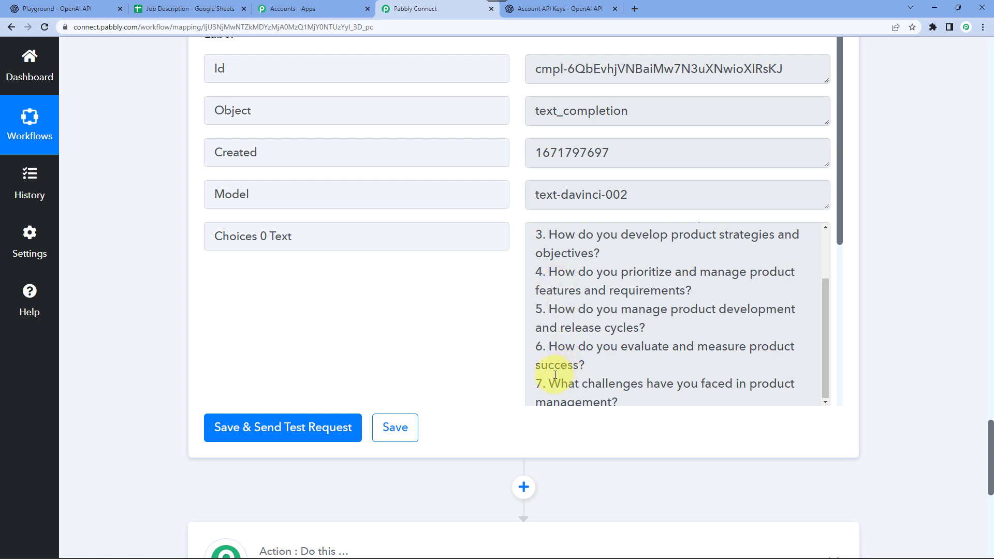
scroll(559, 313, "up", 3)
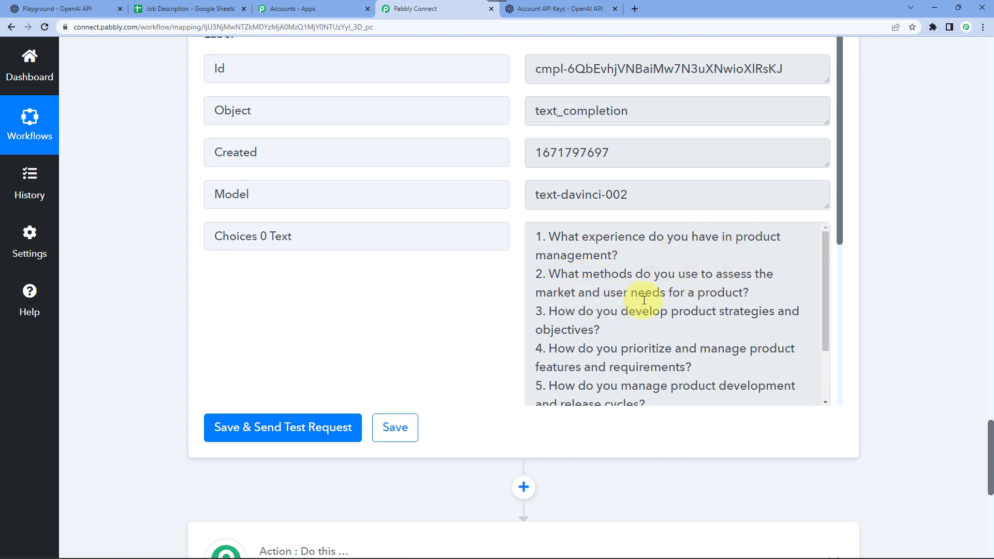
scroll(614, 314, "down", 3)
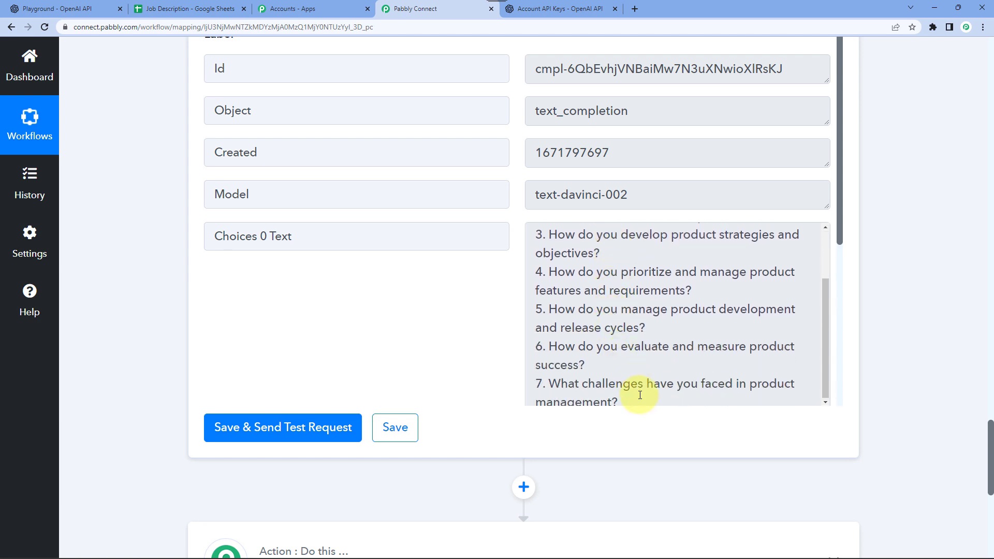
scroll(640, 395, "down", 2)
left_click_drag(650, 301, 452, 91)
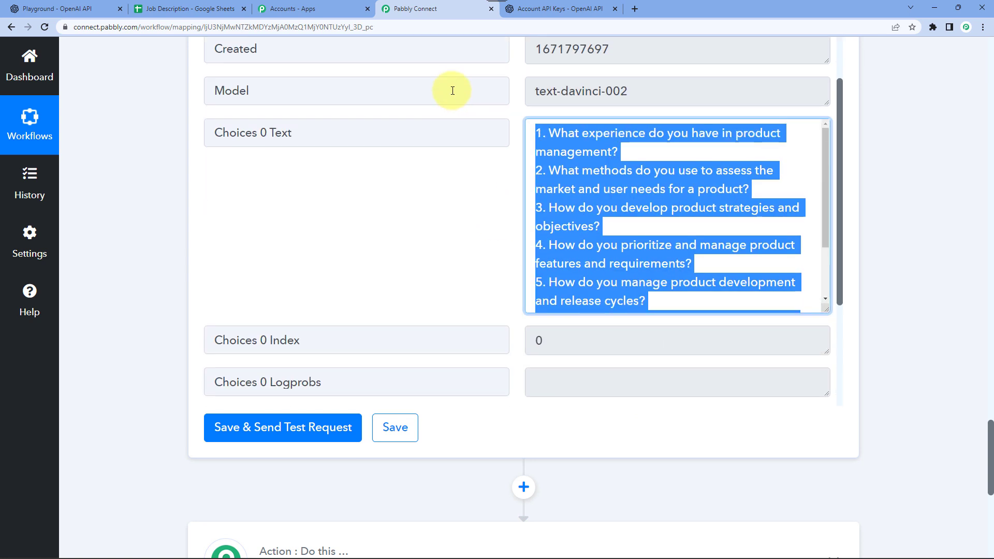
left_click(560, 171)
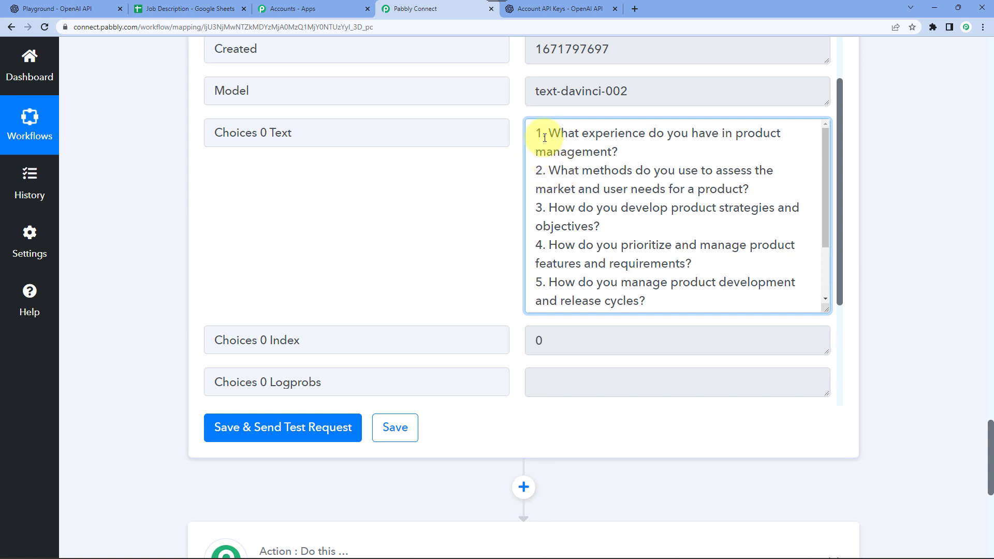
left_click_drag(541, 144, 606, 326)
Check the Interview Questions cell beside Product Manager in the Job Description spreadsheet and return to the Pabbly Connect workflow
left_click(184, 11)
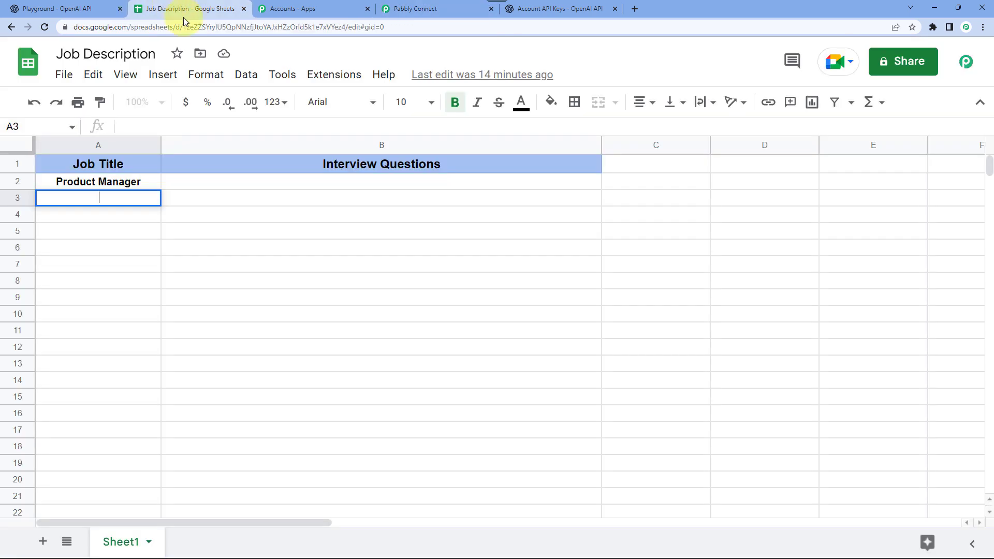
left_click(379, 184)
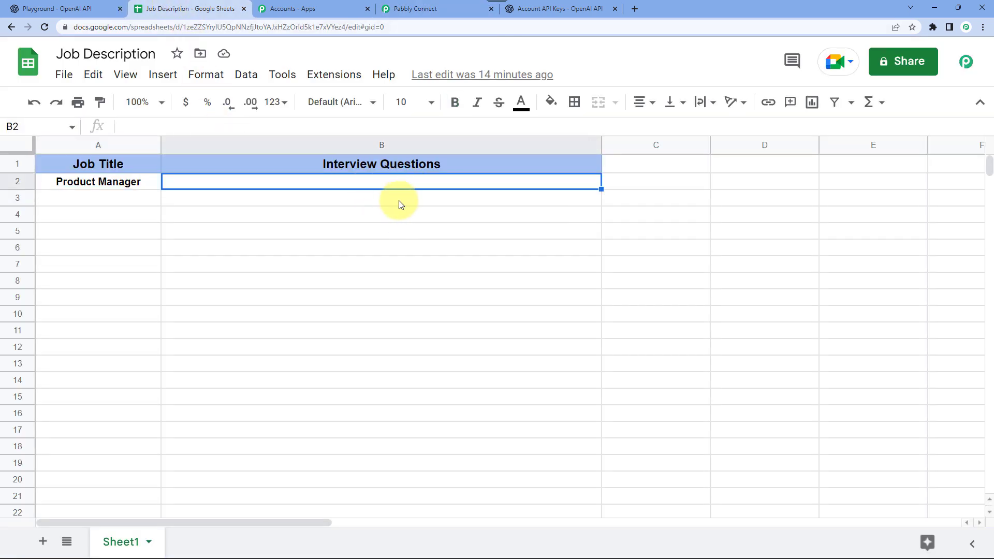
left_click(435, 8)
Choose Google Sheets as the app for the workflow action that follows the OpenAI step
scroll(202, 262, "down", 7)
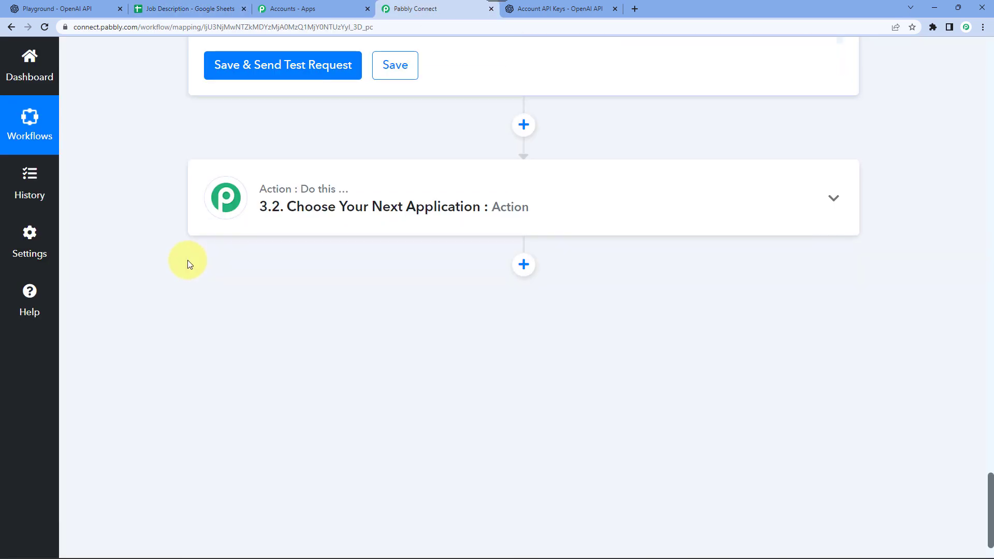
left_click(286, 223)
type("Goo")
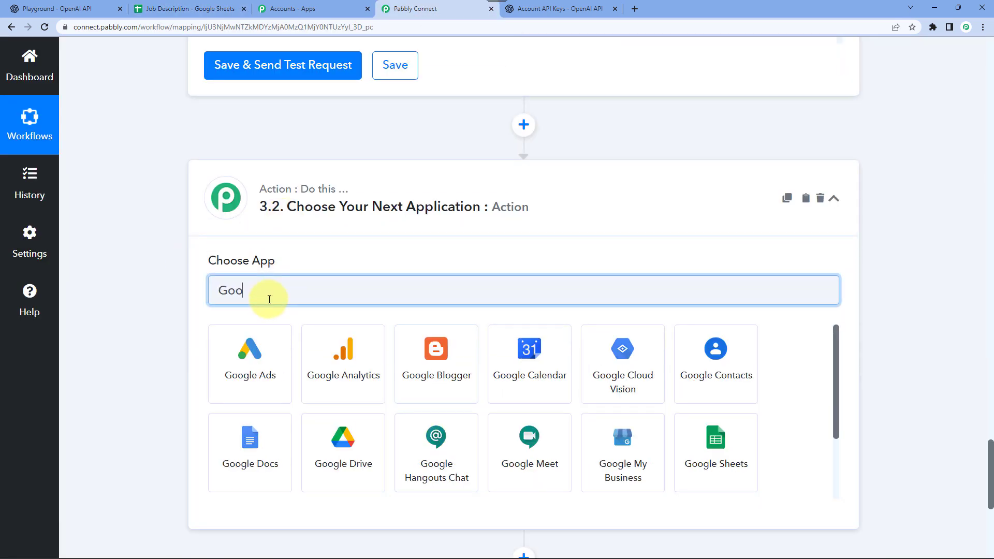
type("gle Shee")
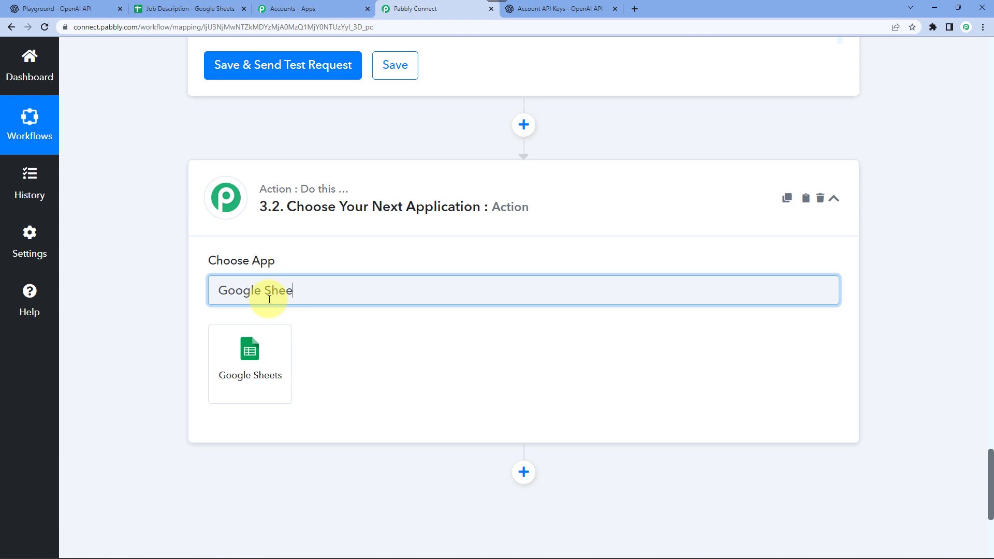
left_click(254, 342)
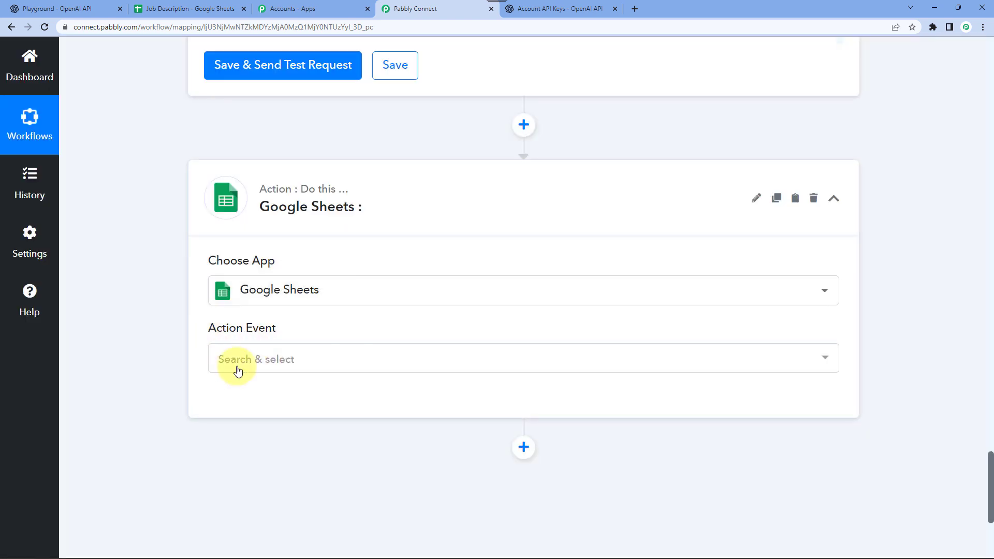
Set the action event of the new Google Sheets step to Update Cell Value
left_click(253, 359)
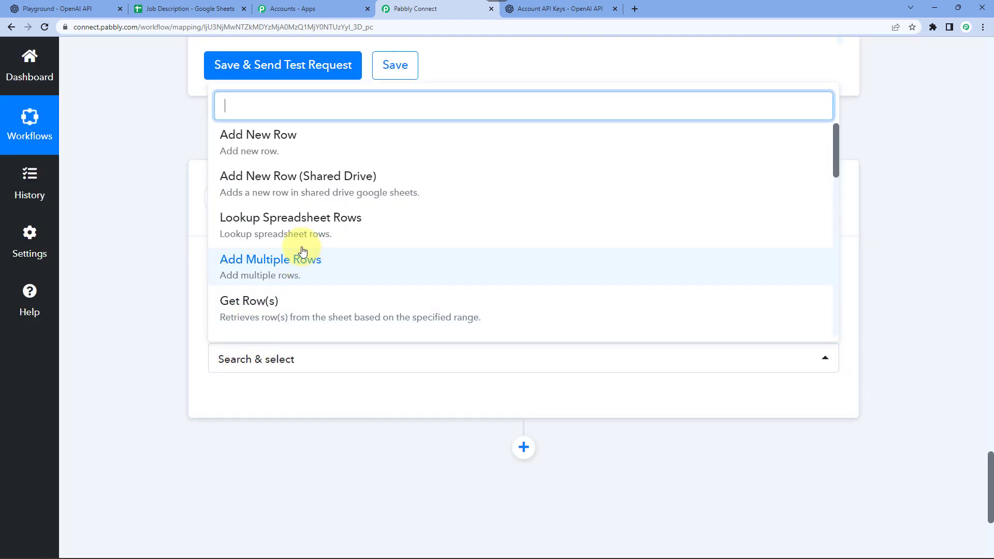
scroll(302, 254, "down", 10)
scroll(302, 246, "down", 2)
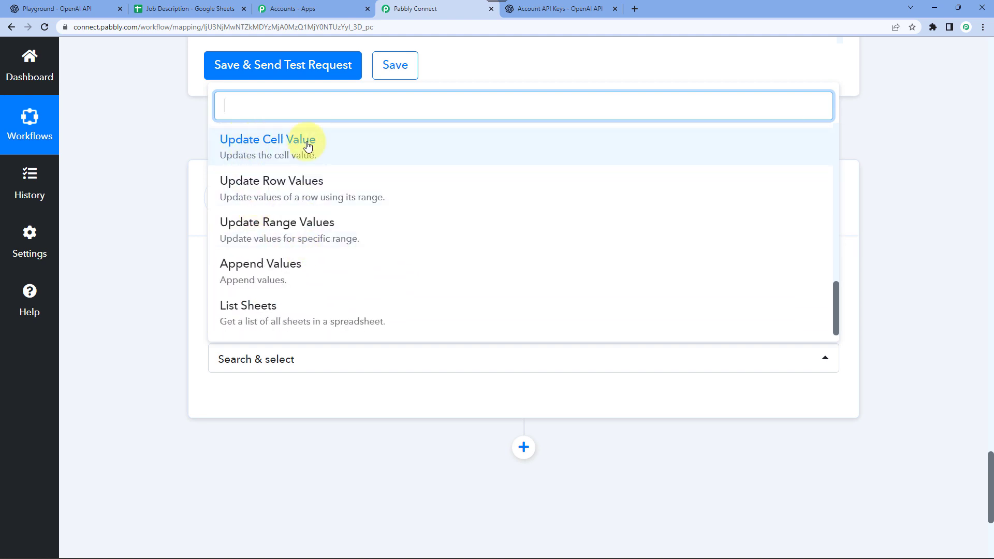
left_click(289, 158)
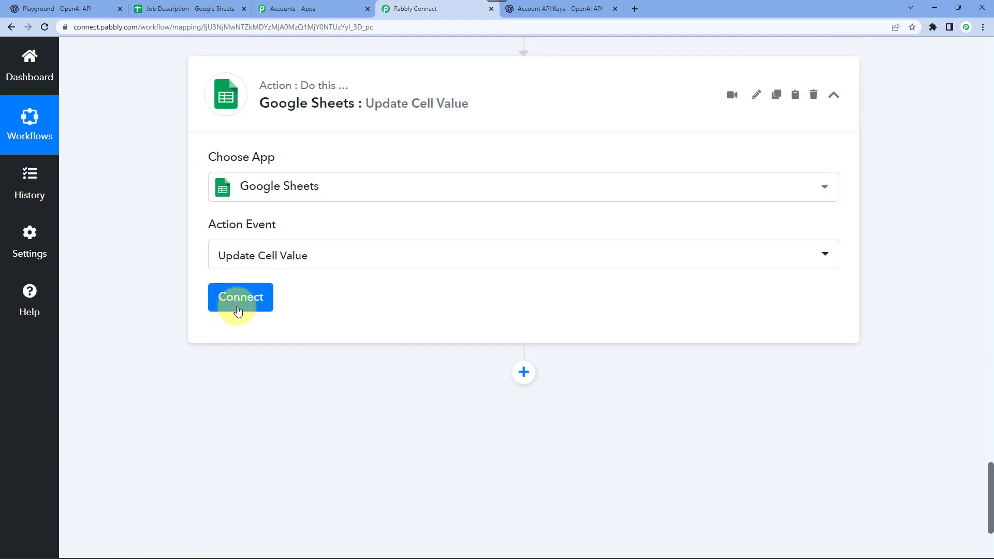
Connect the Google Sheets action through a new connection, signing in with the Google account and granting Pabbly Connect access
left_click(238, 303)
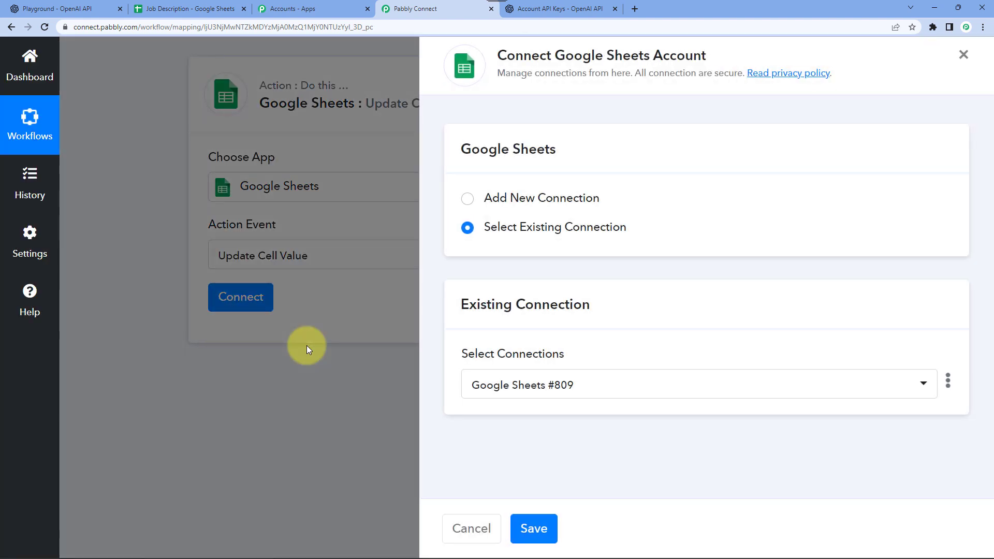
left_click(540, 202)
left_click(540, 384)
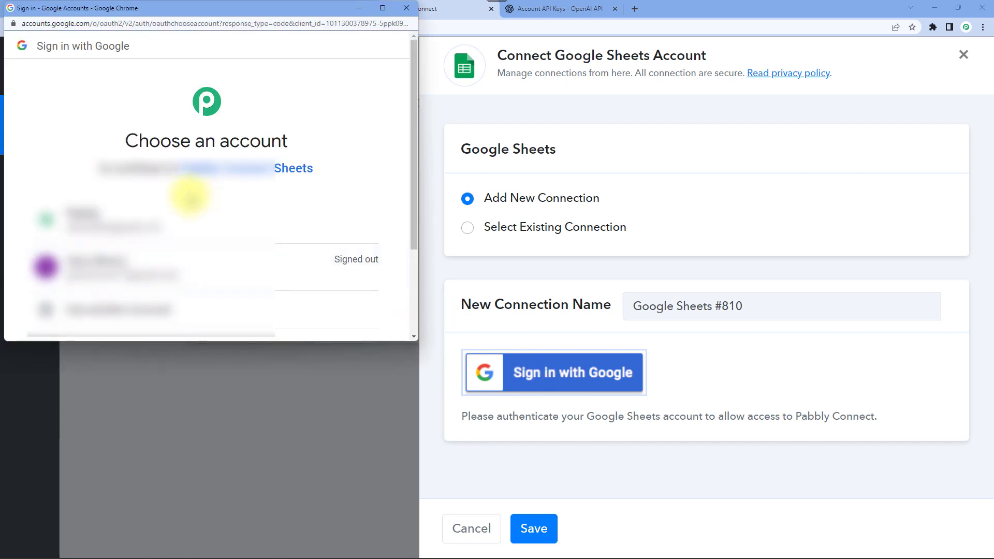
left_click(156, 222)
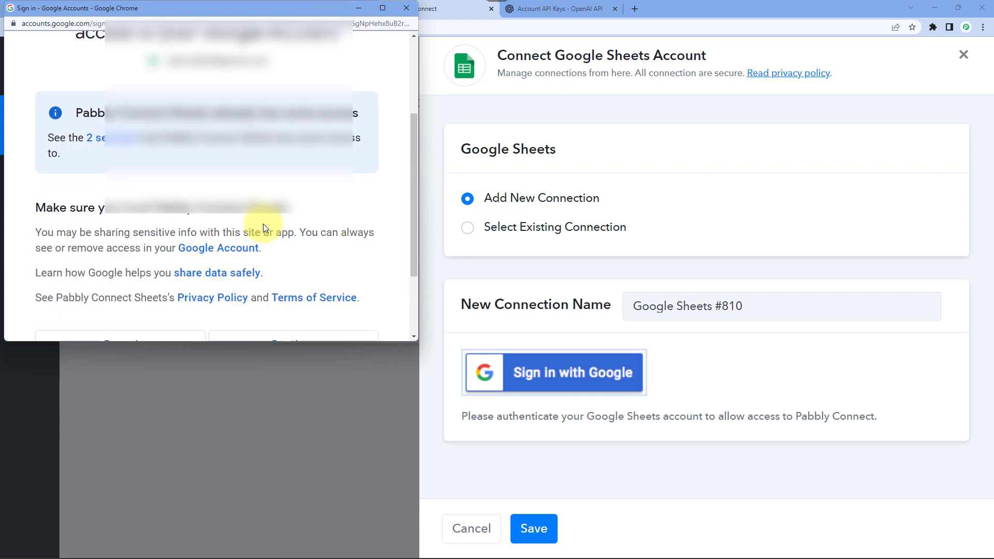
scroll(263, 223, "down", 2)
left_click(283, 245)
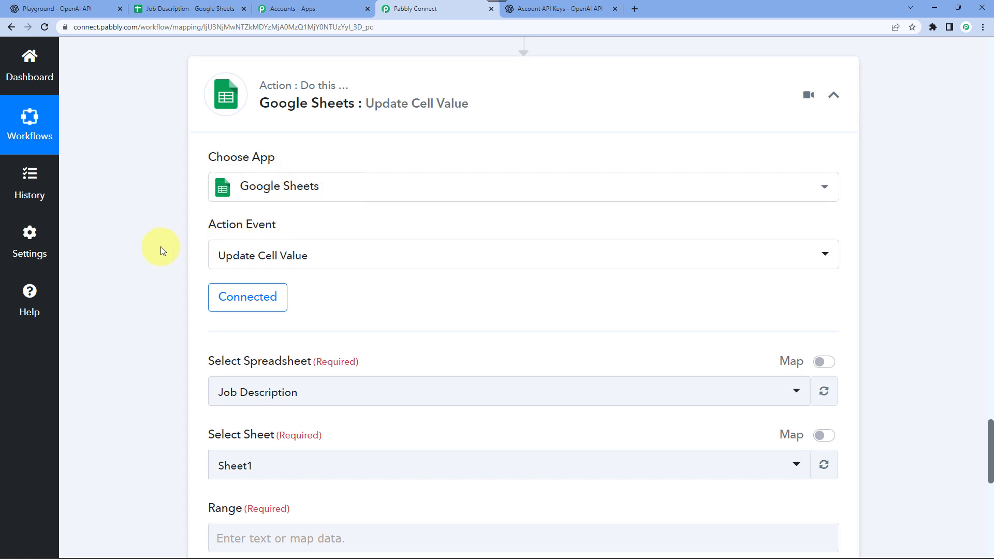
Choose Job Description as the spreadsheet to update, checking the name against the open Google Sheets file
scroll(160, 247, "down", 4)
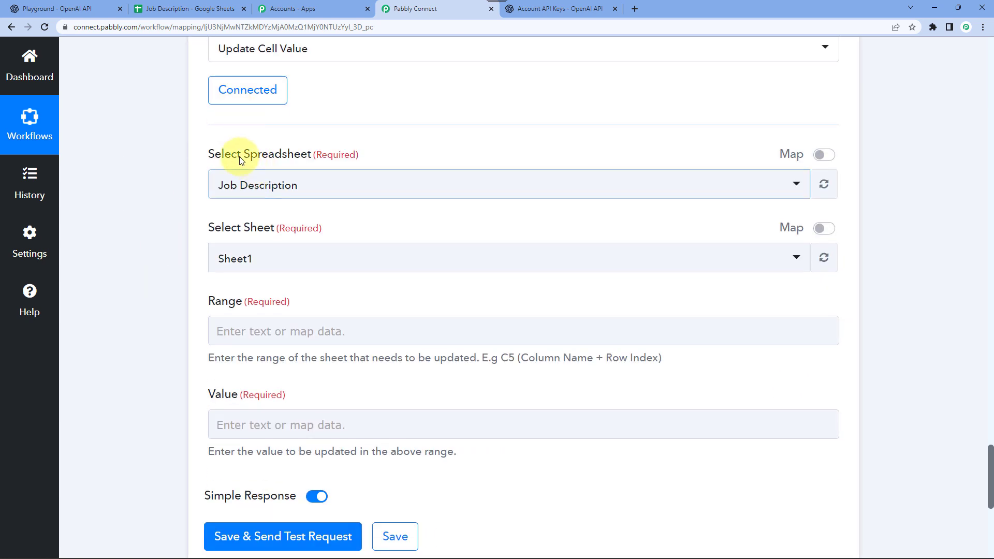
left_click(252, 194)
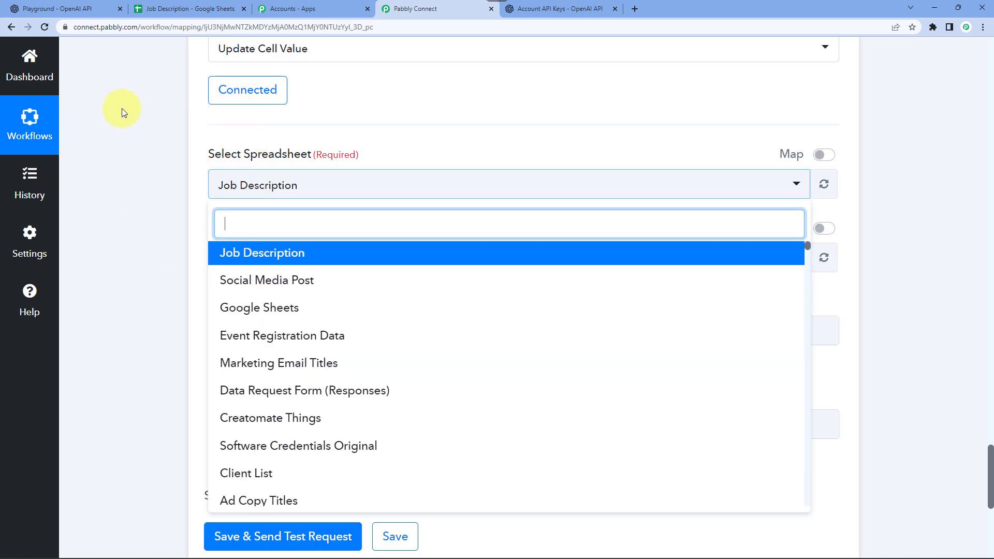
left_click(171, 9)
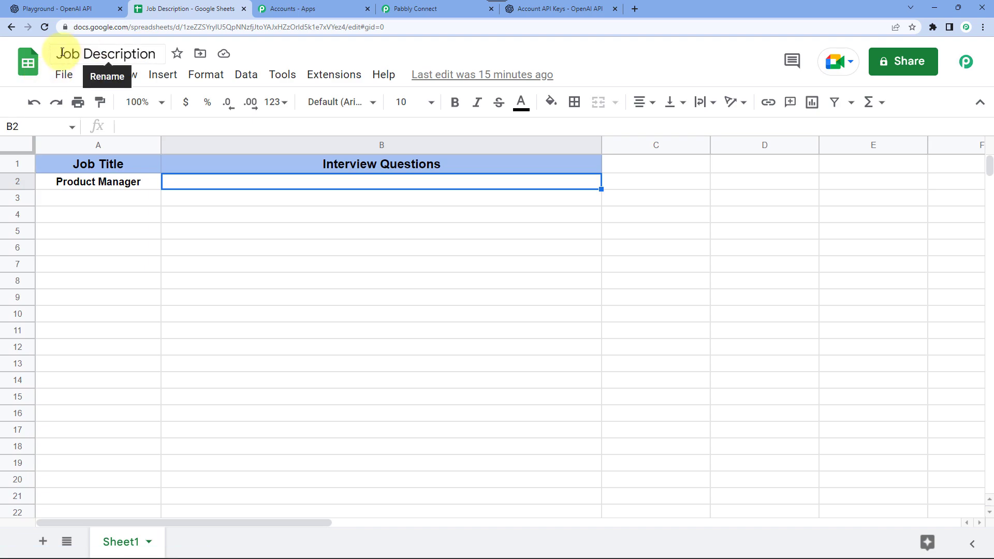
left_click(92, 58)
left_click(447, 3)
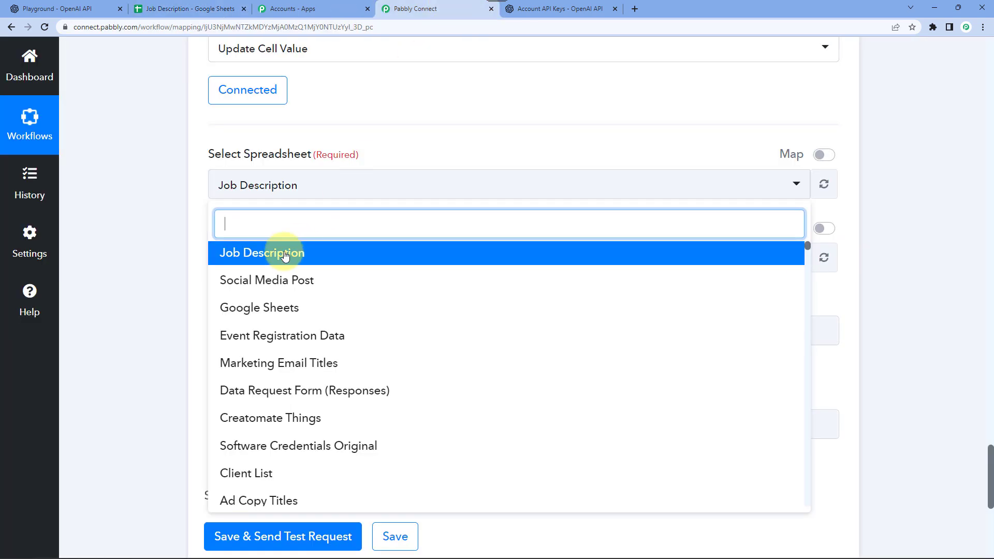
left_click(272, 254)
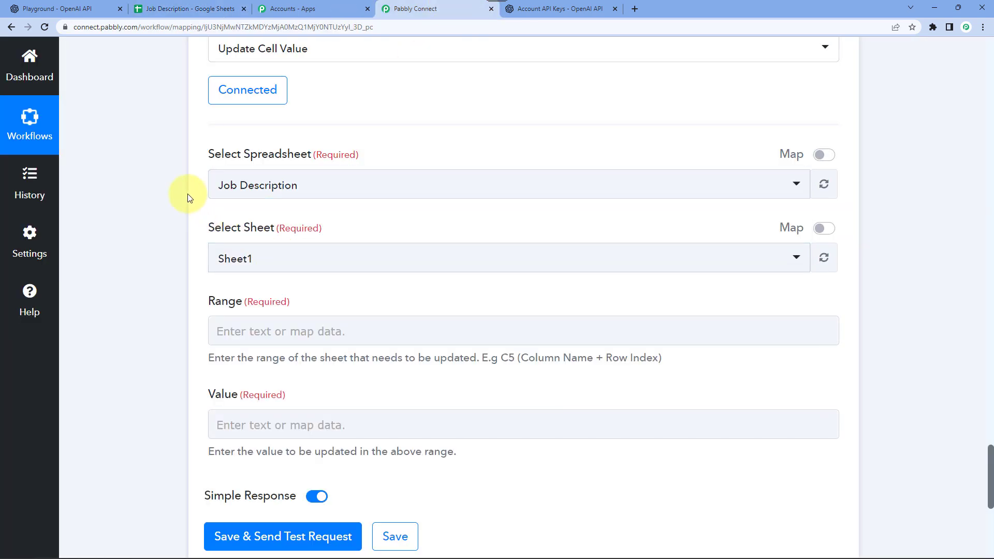
Choose Sheet1 as the sheet to update, checking it against the sheet name in the Job Description file
scroll(217, 181, "down", 2)
left_click(262, 158)
left_click(237, 224)
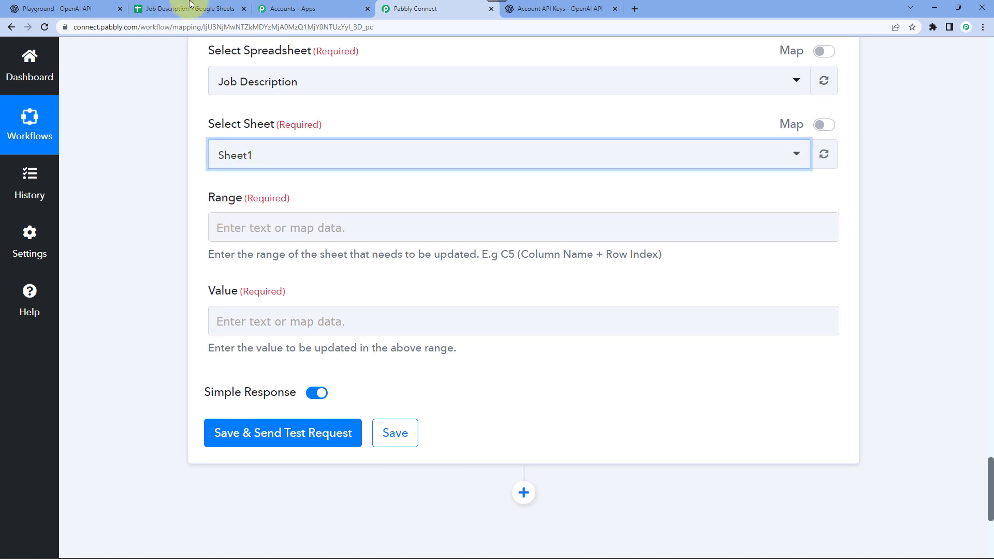
left_click(163, 7)
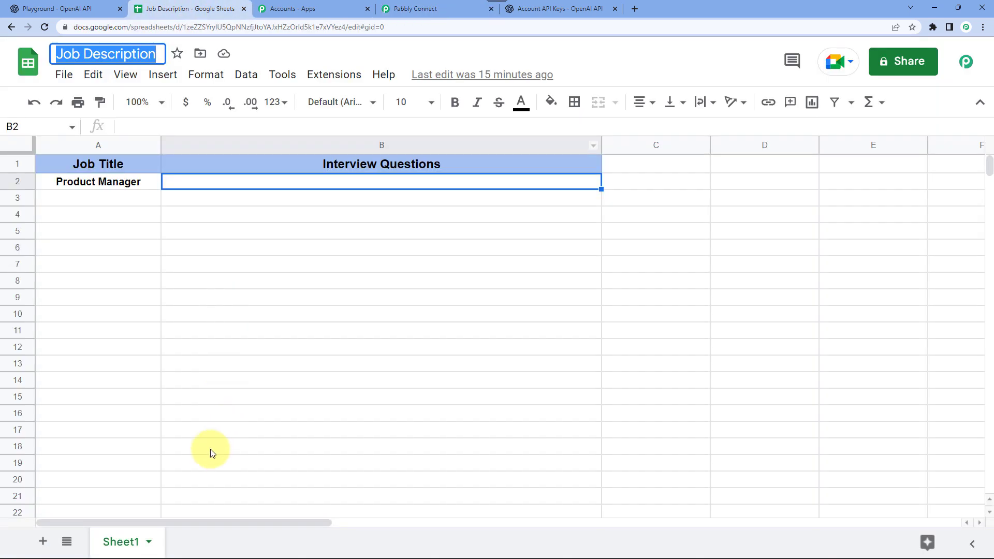
mouse_move(492, 4)
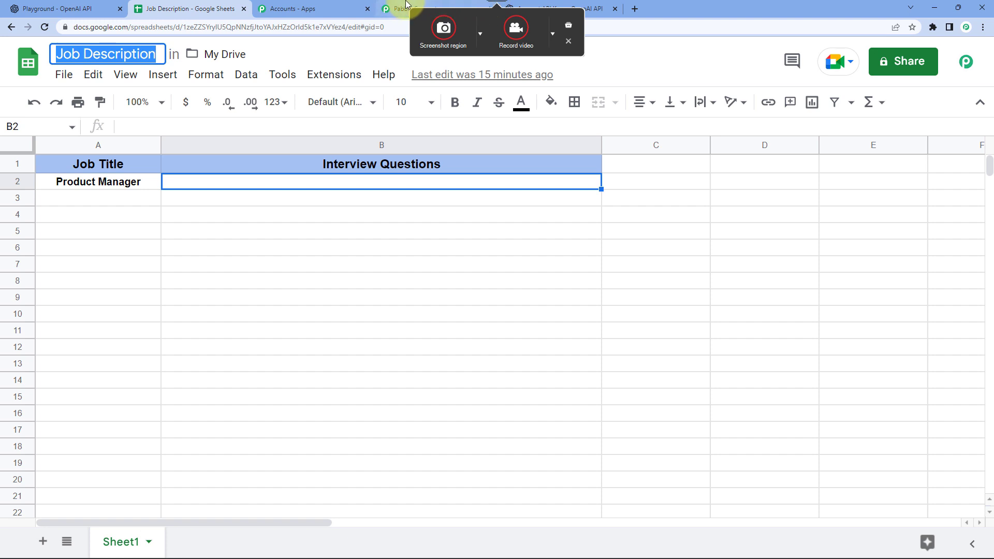
left_click(420, 8)
Check the Interview Questions column and Product Manager row, and set the range to B followed by the mapped RowIndex from the Google Sheets trigger
scroll(166, 221, "down", 1)
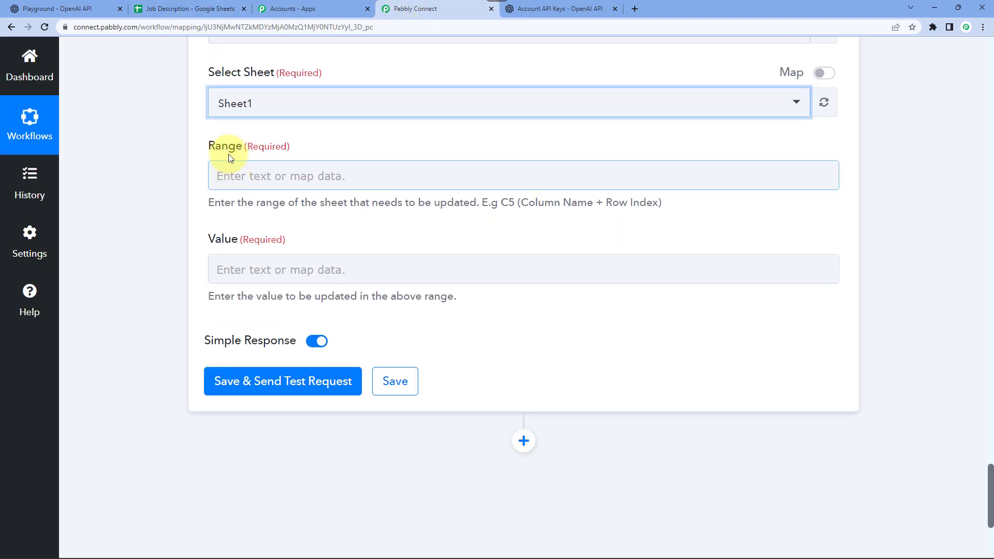
left_click(176, 8)
left_click(408, 144)
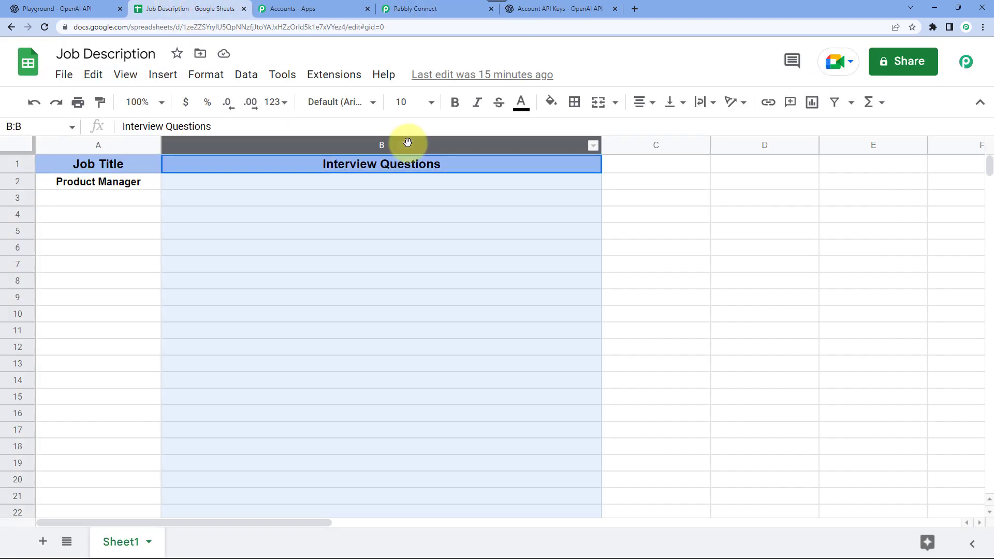
left_click(15, 179)
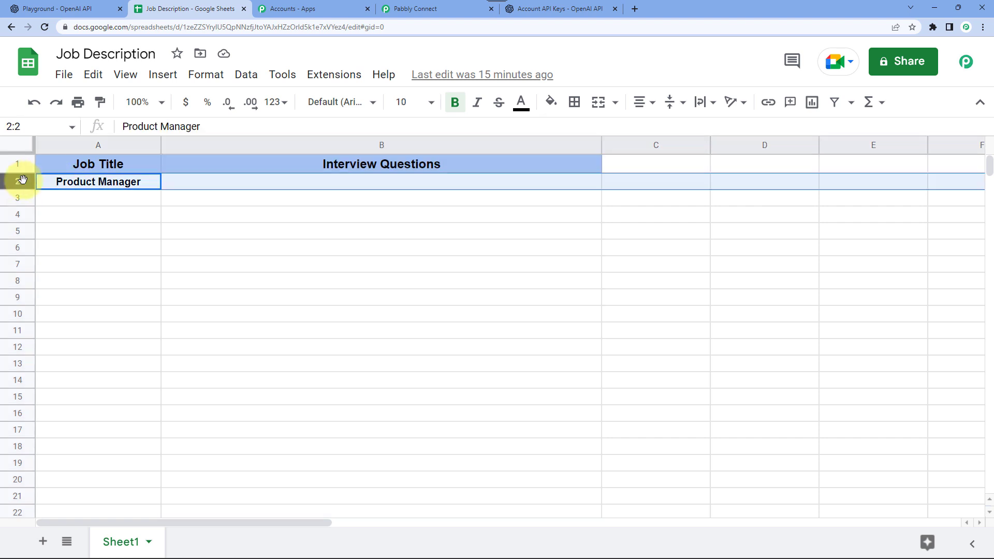
left_click(375, 144)
left_click(390, 169)
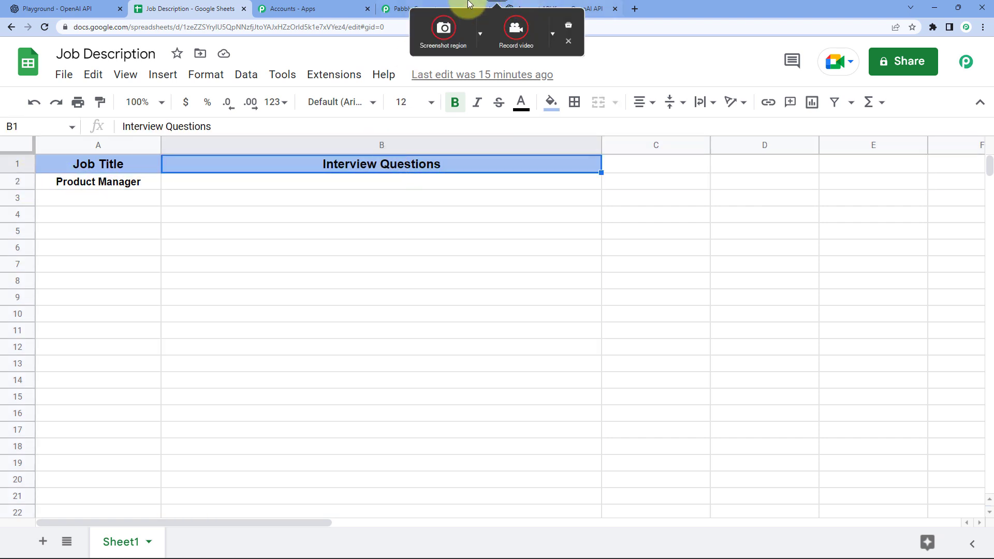
left_click(414, 8)
left_click(255, 176)
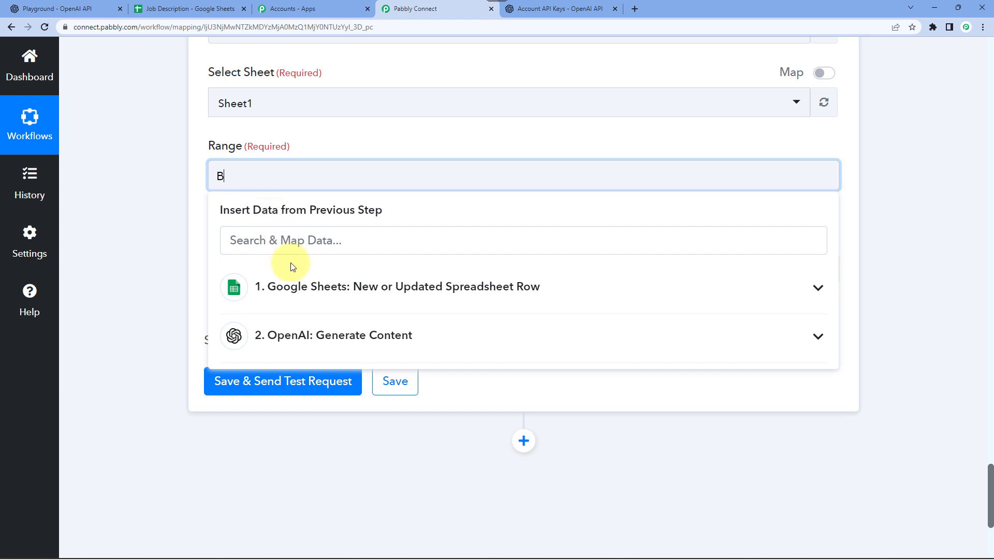
left_click(299, 287)
scroll(311, 383, "down", 1)
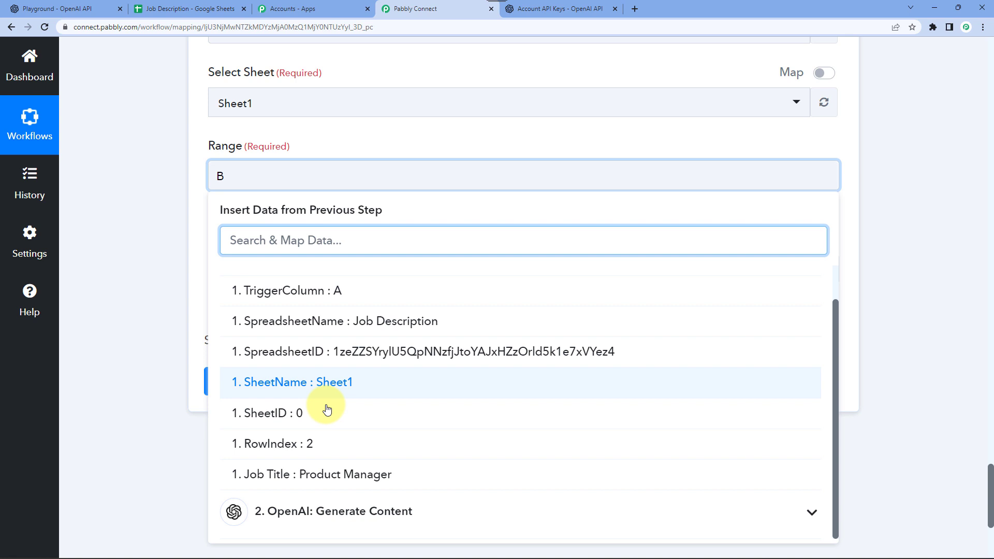
left_click(281, 446)
left_click(152, 148)
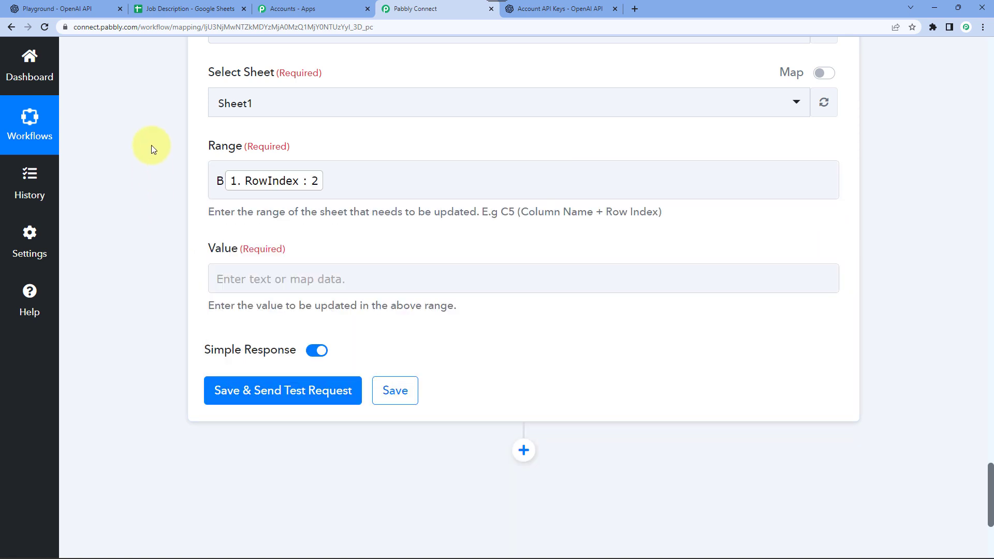
Examine in the spreadsheet how rows 2 and 3 and column B relate to the mapped range, and return to the workflow
left_click(158, 4)
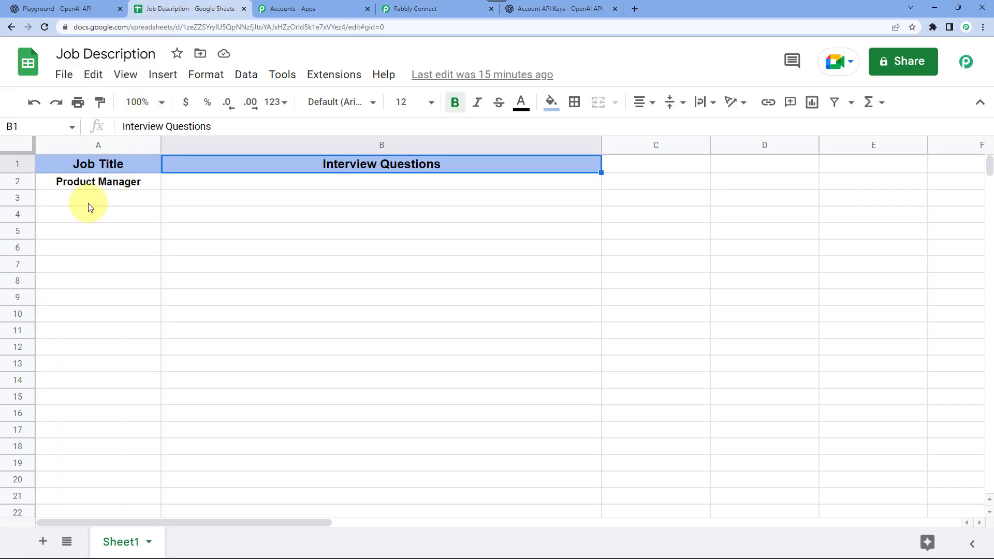
left_click(111, 181)
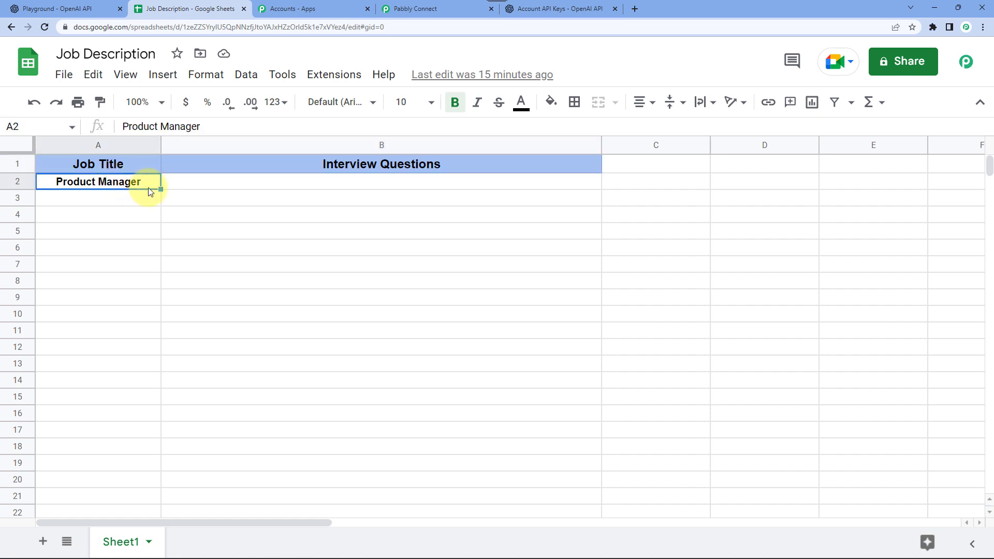
left_click(403, 184)
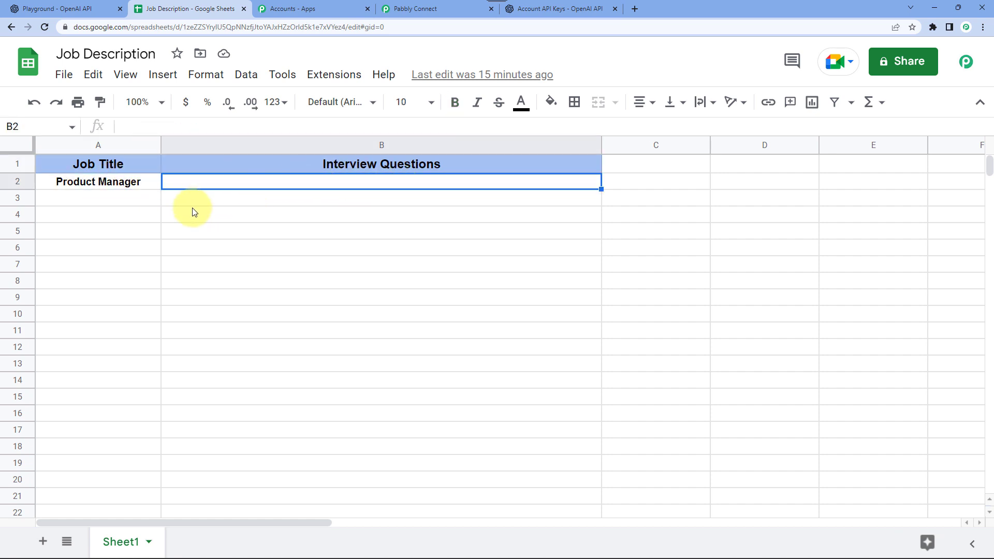
left_click(90, 203)
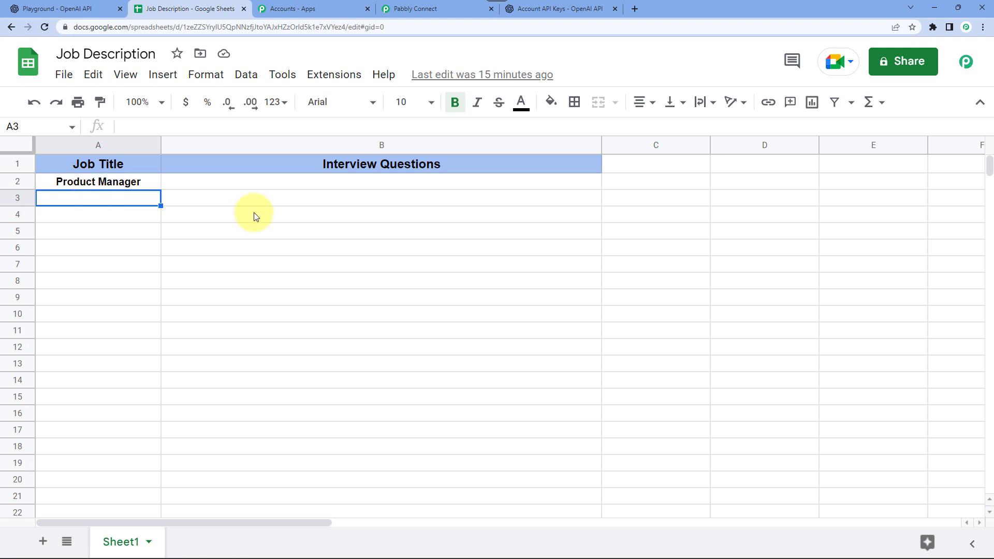
left_click(312, 202)
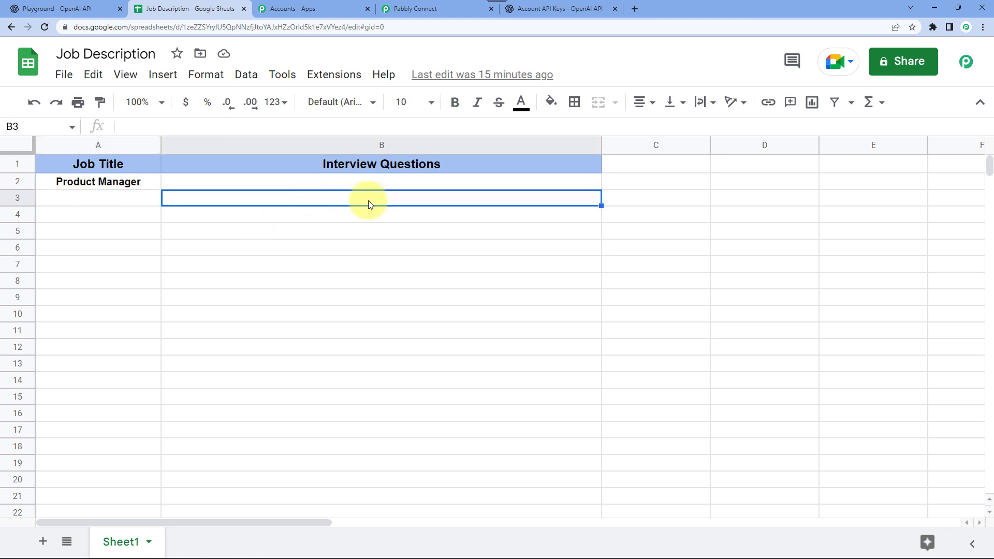
left_click(24, 181)
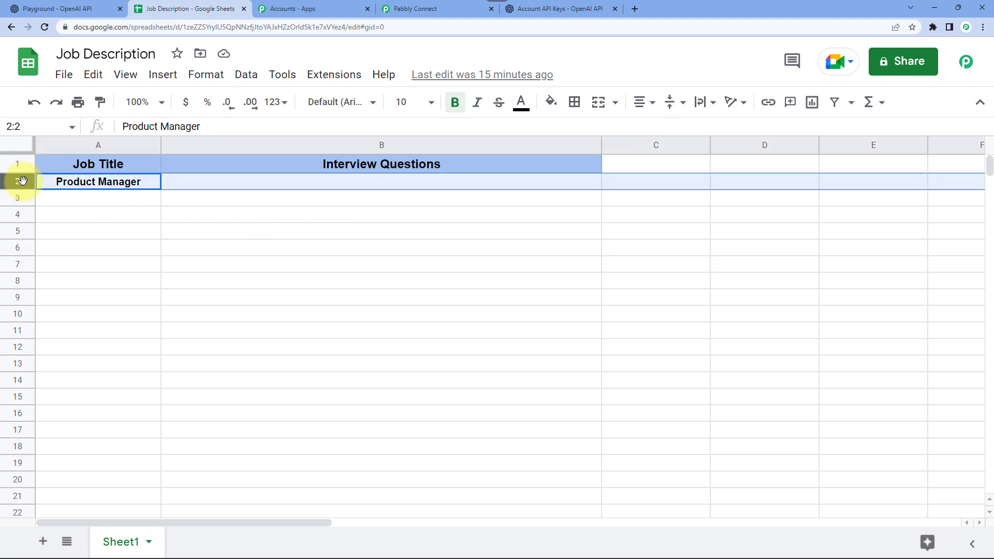
left_click(18, 200)
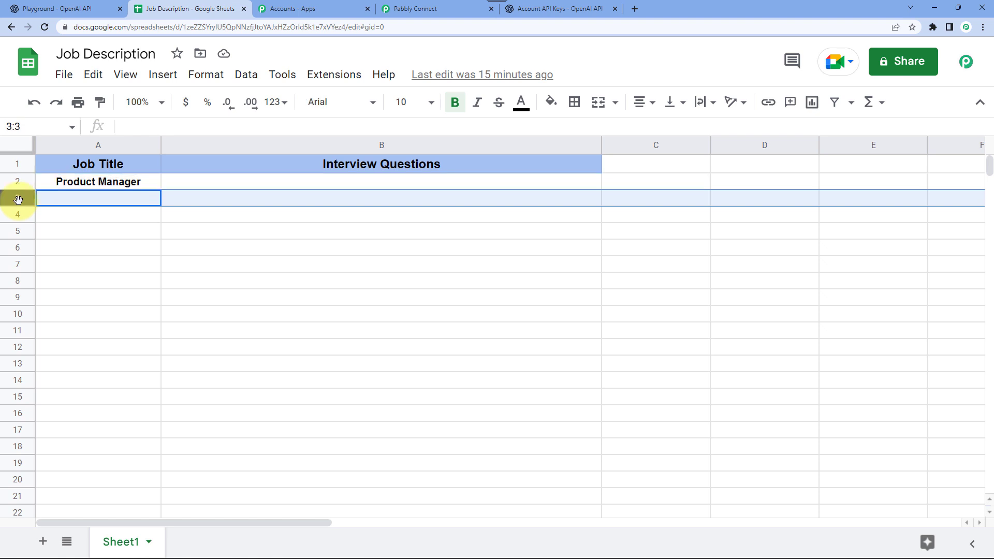
left_click(409, 8)
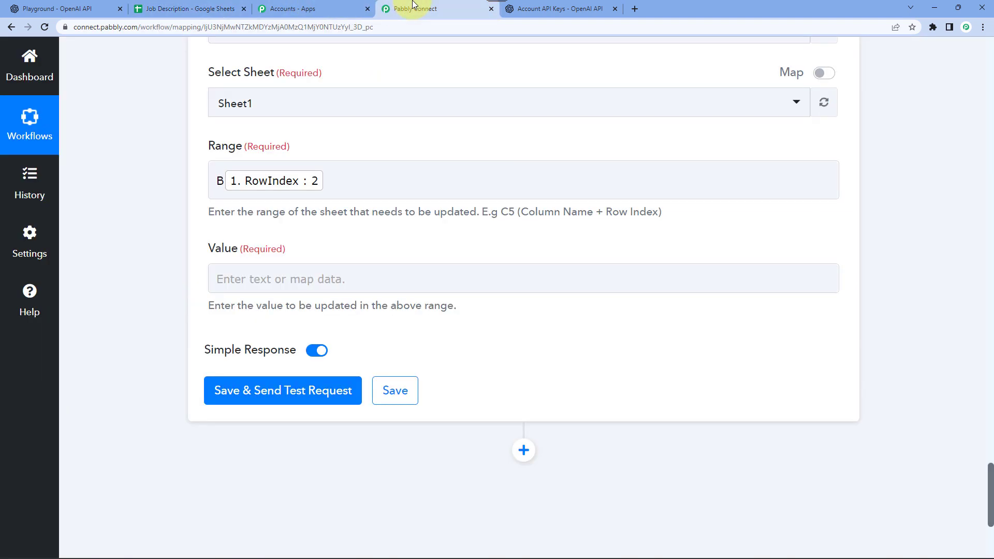
left_click(174, 7)
left_click(382, 146)
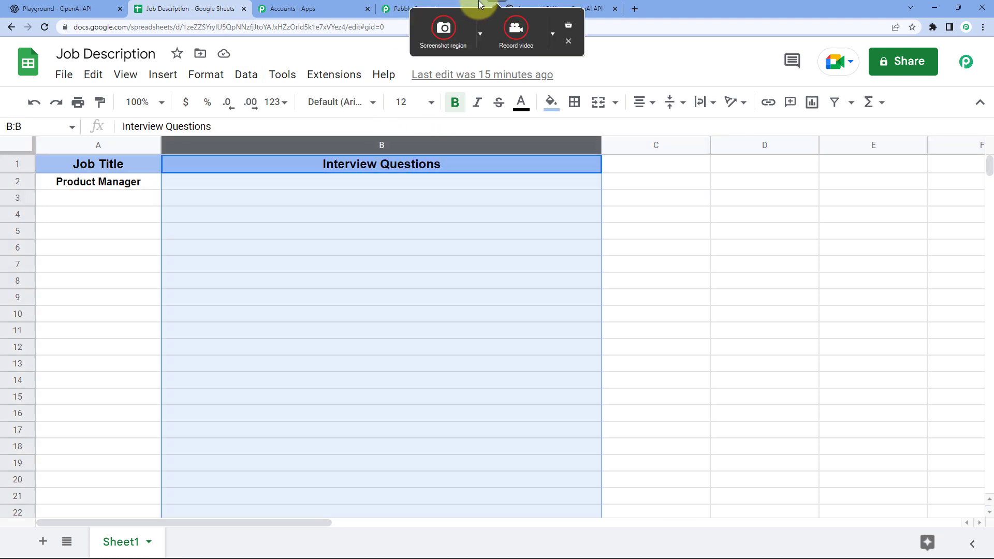
left_click(479, 4)
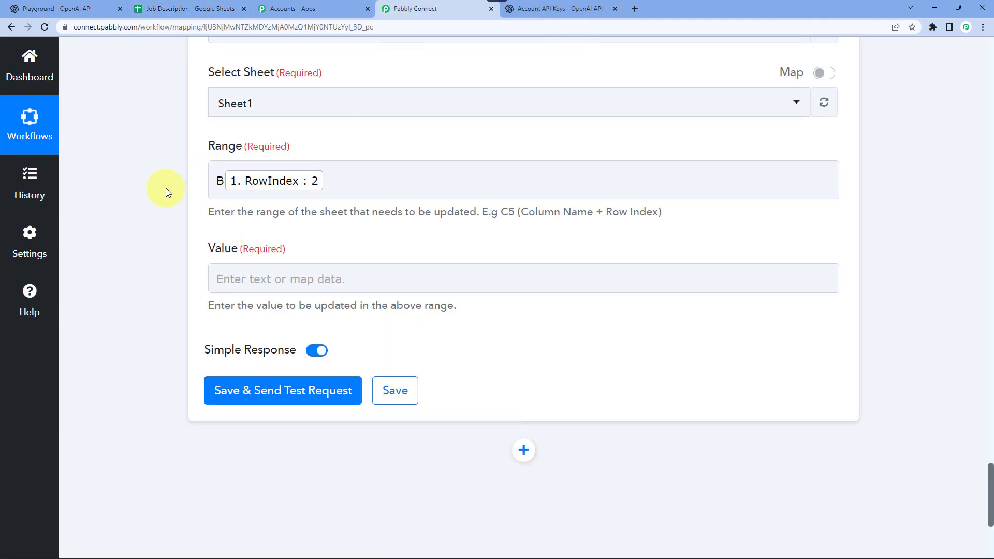
Map the Choices 0 Text field from the OpenAI Generate Content step as the cell value to update
scroll(166, 192, "down", 2)
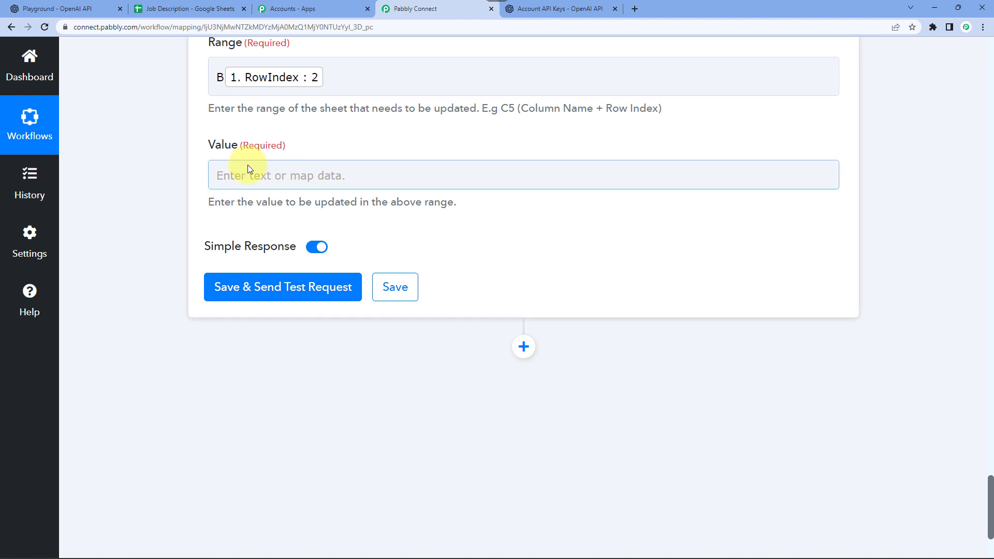
left_click(249, 165)
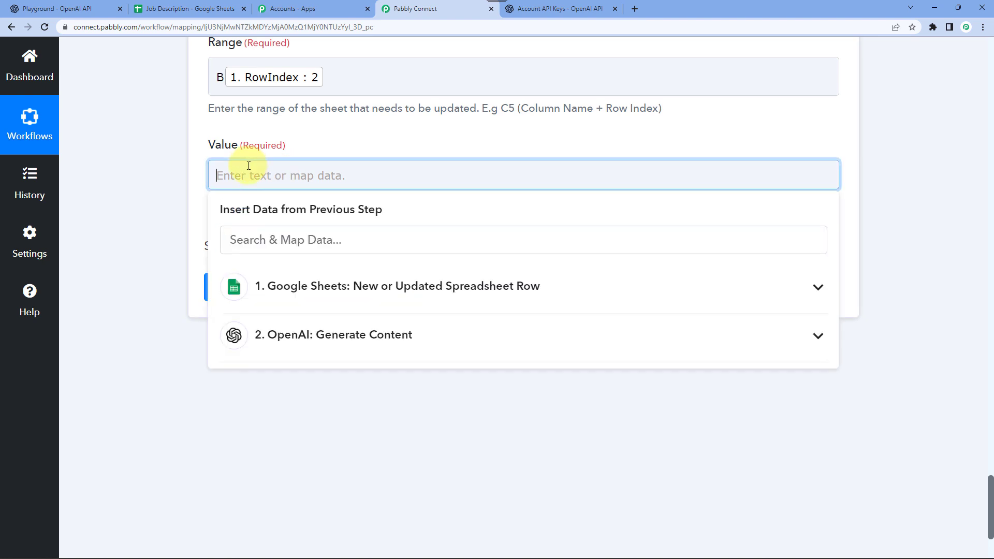
left_click(284, 333)
scroll(352, 414, "down", 2)
scroll(358, 435, "down", 1)
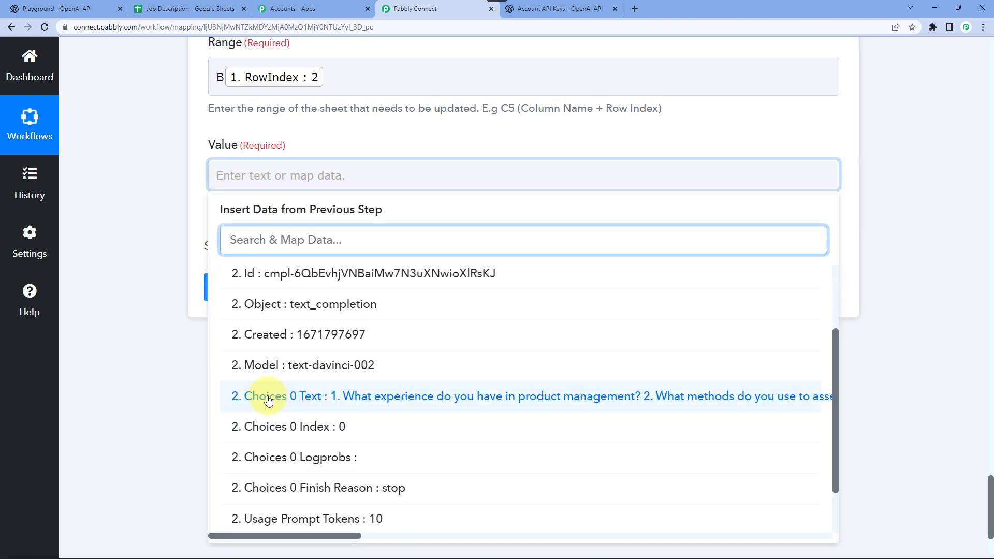
left_click(391, 403)
left_click(160, 189)
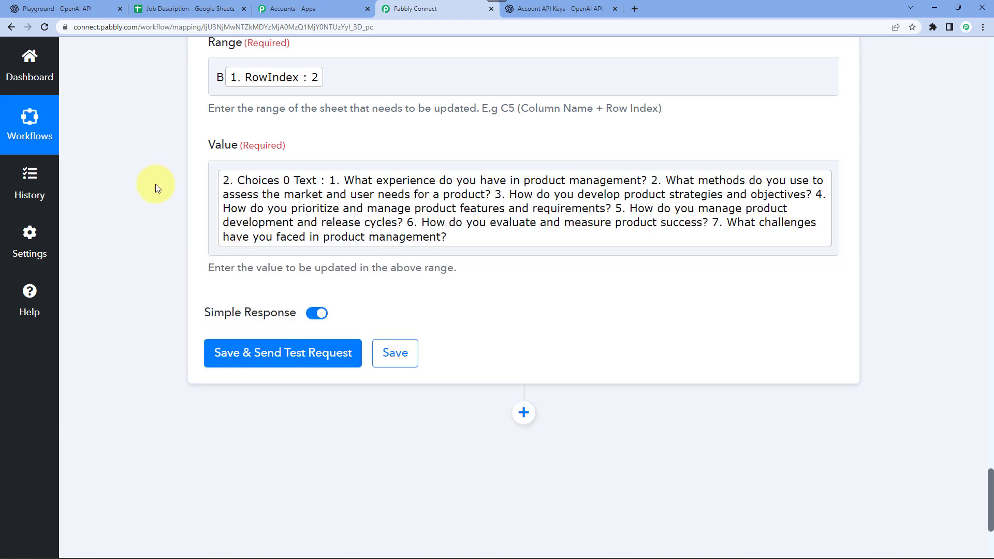
Save the Update Cell Value action, send a test request, and check the Interview Questions column in the Job Description spreadsheet
left_click(253, 369)
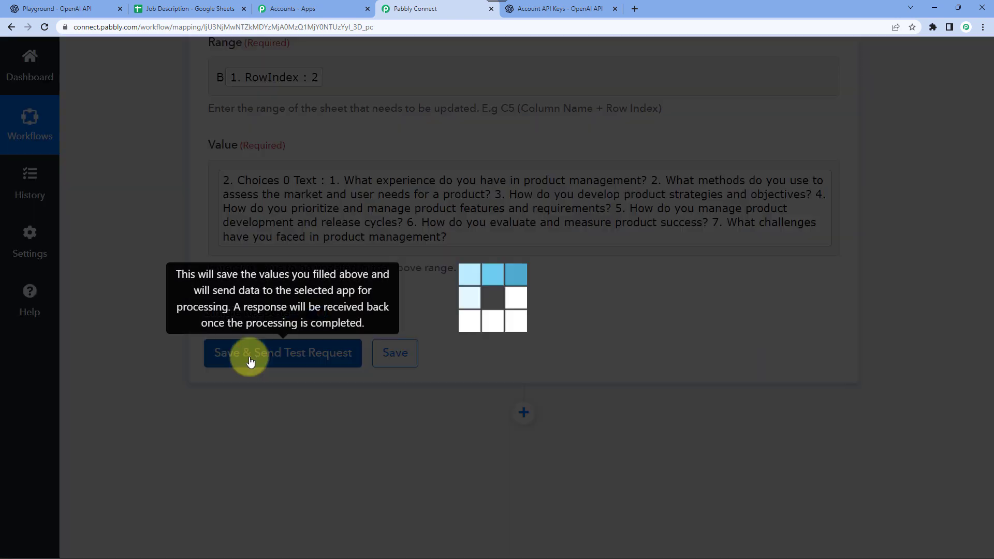
left_click(176, 8)
left_click(129, 302)
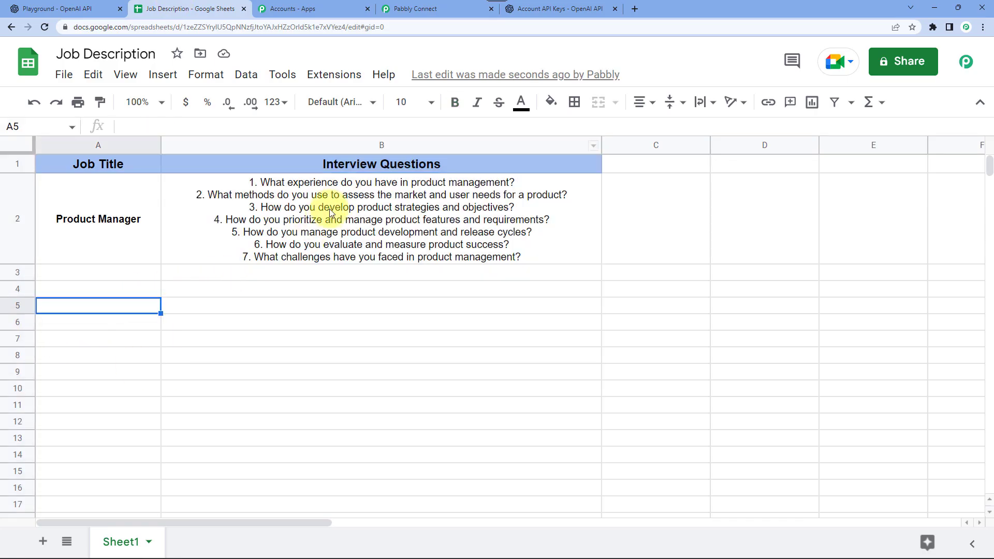
Review the interview questions written in cell B2 for the Product Manager job title
double_click(349, 223)
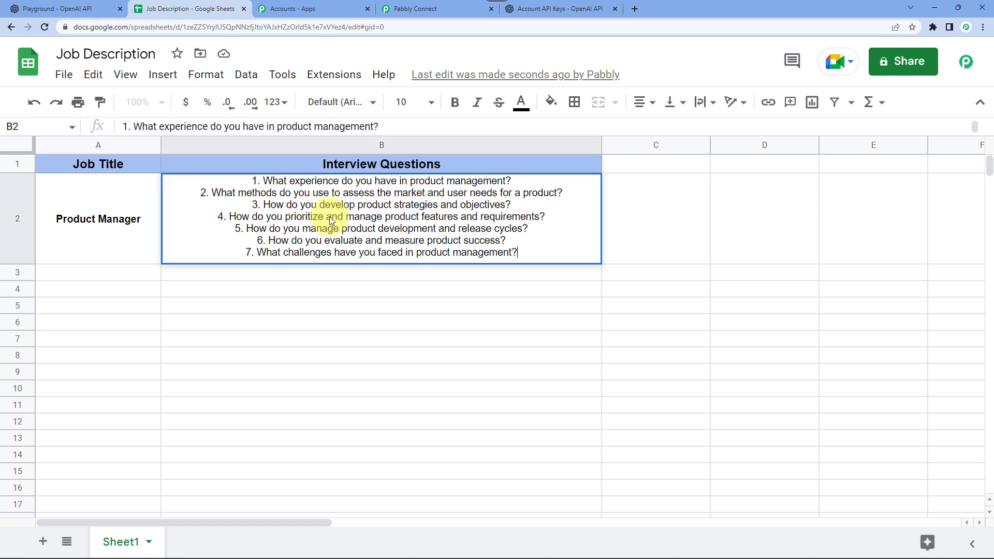
left_click_drag(254, 182, 561, 253)
left_click(326, 291)
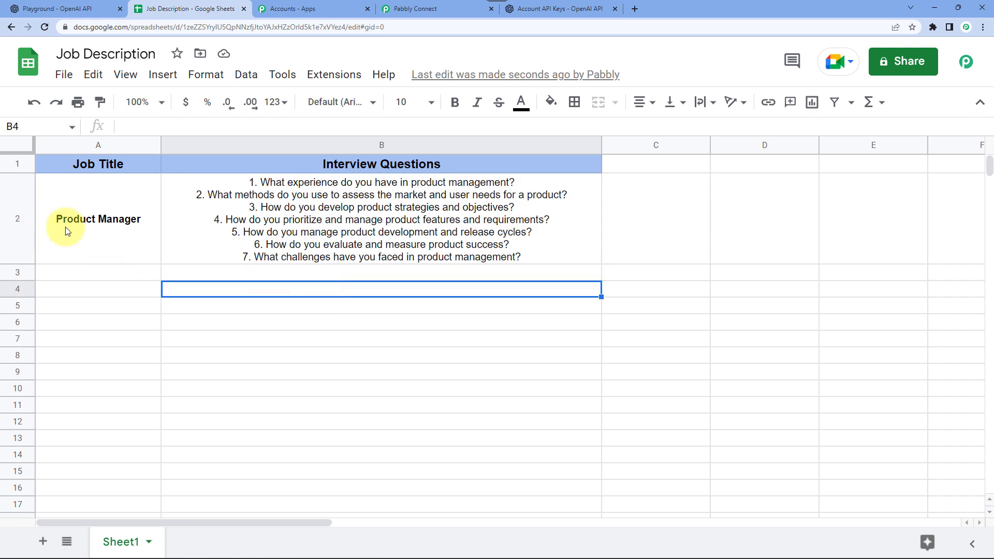
left_click(100, 227)
double_click(394, 227)
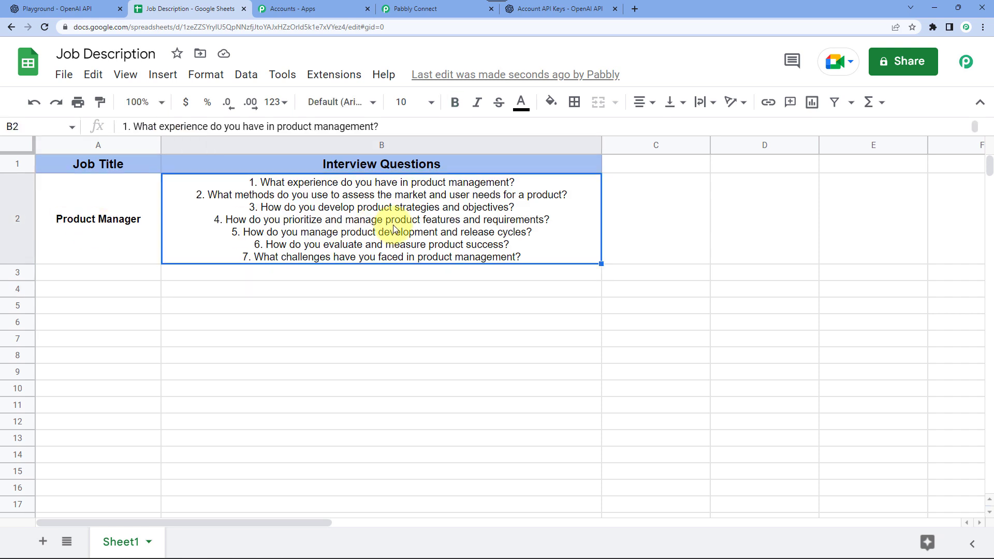
left_click(368, 274)
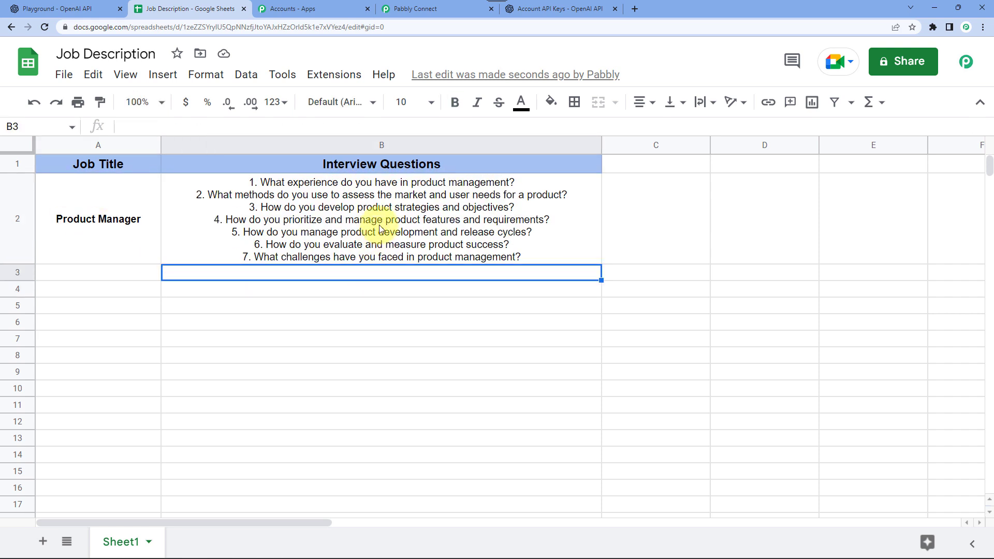
Return to the Pabbly Connect workflow, save the Google Sheets Update Cell Value action, and go back to the workflow overview
left_click(425, 9)
scroll(192, 336, "down", 5)
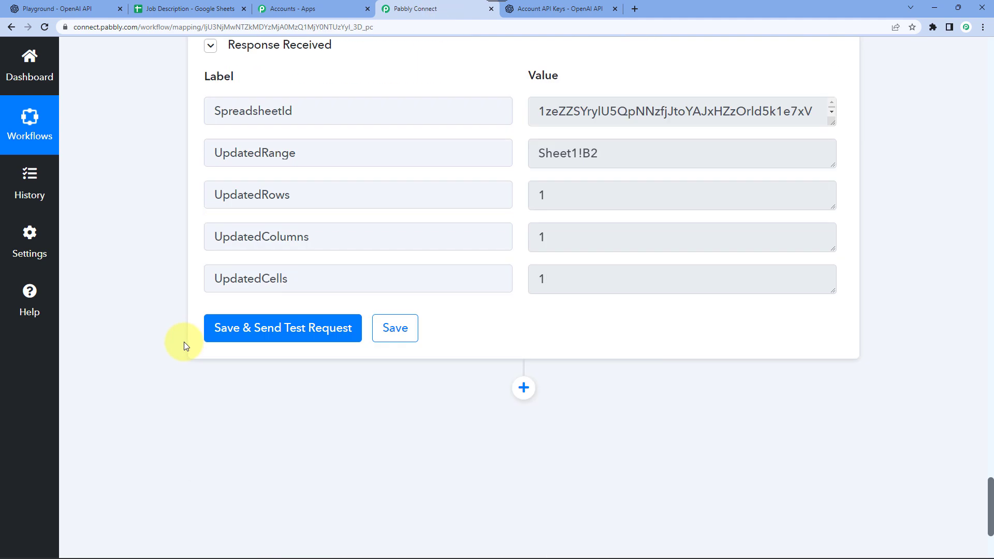
left_click(397, 327)
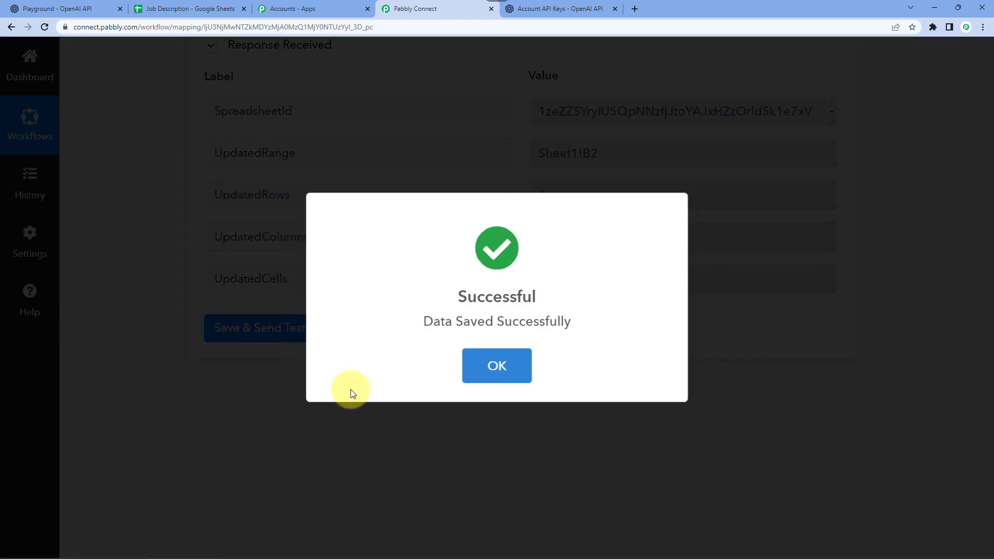
left_click(468, 373)
scroll(467, 374, "up", 8)
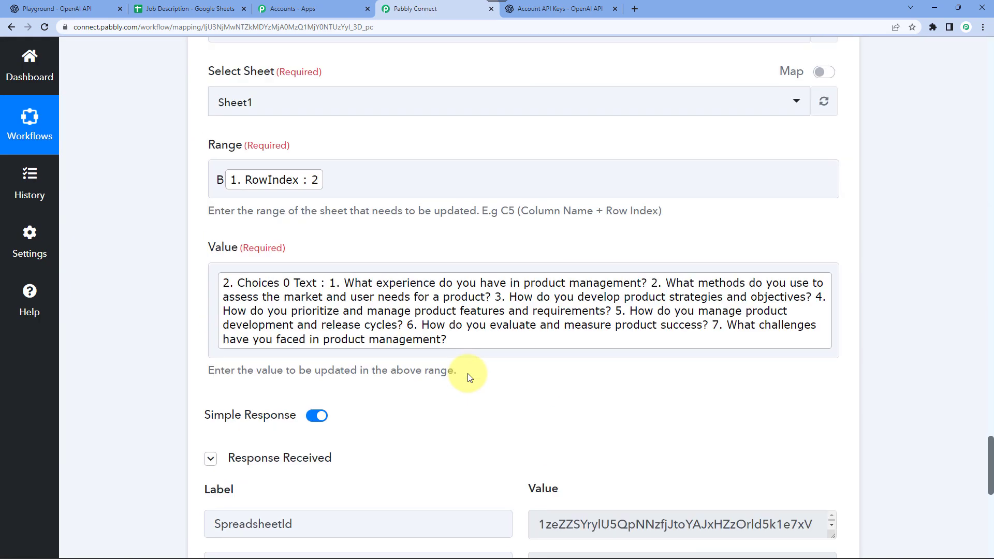
scroll(467, 374, "up", 15)
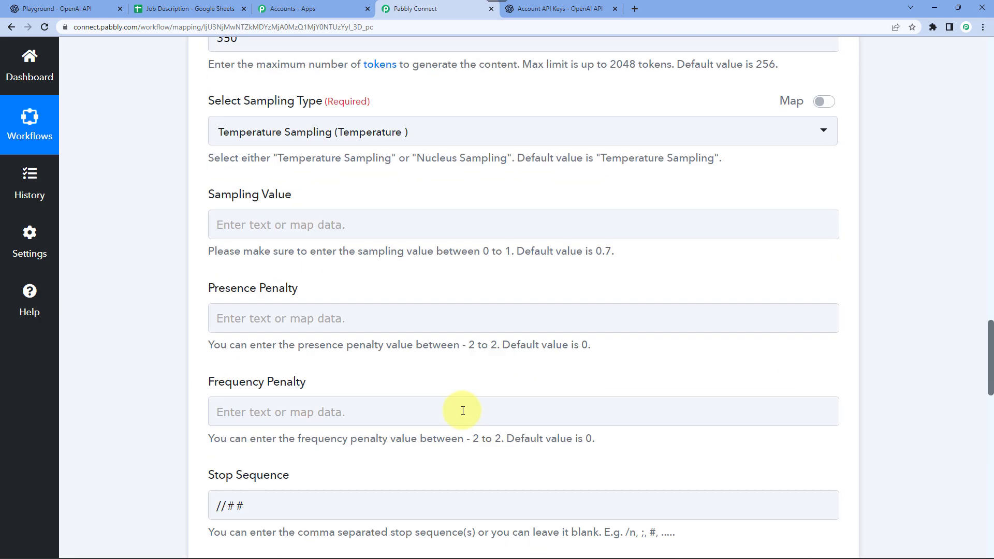
scroll(462, 411, "up", 15)
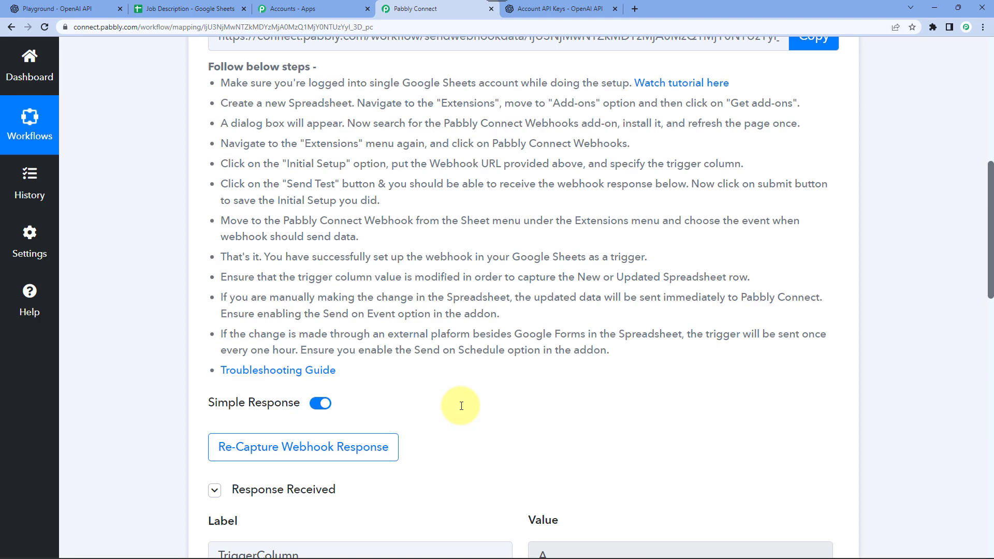
scroll(461, 405, "up", 9)
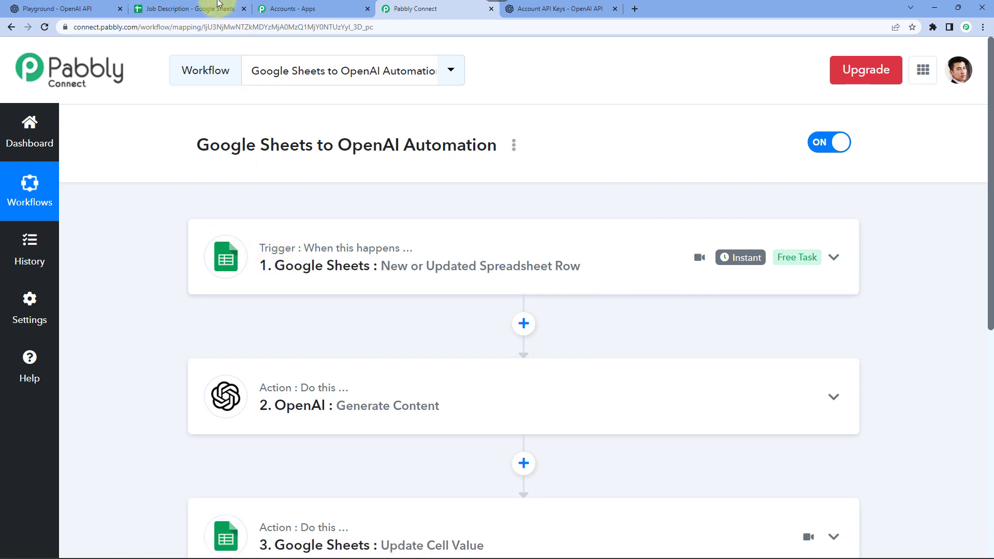
Switch to the Job Description spreadsheet and enter Content Writer as a new job title in cell A3
left_click(212, 9)
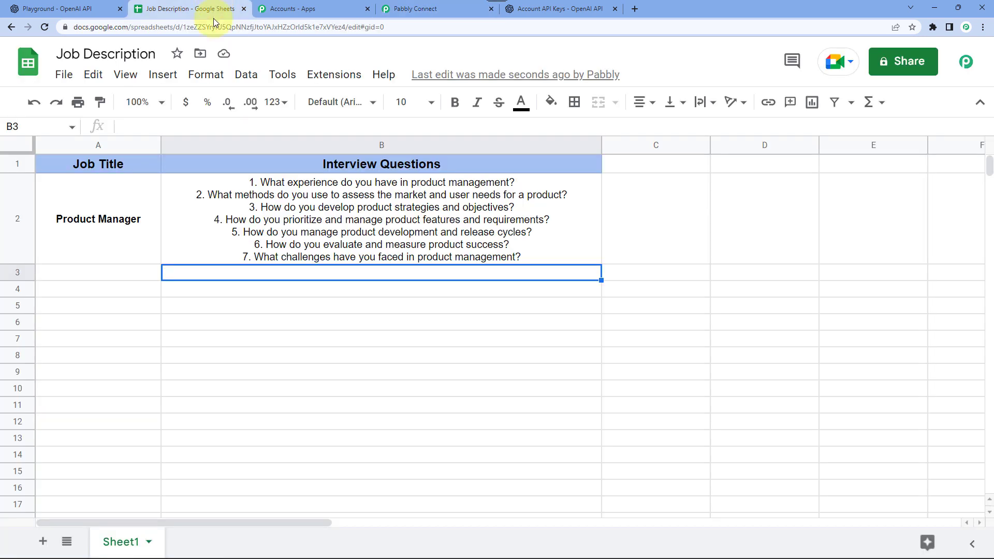
left_click(100, 222)
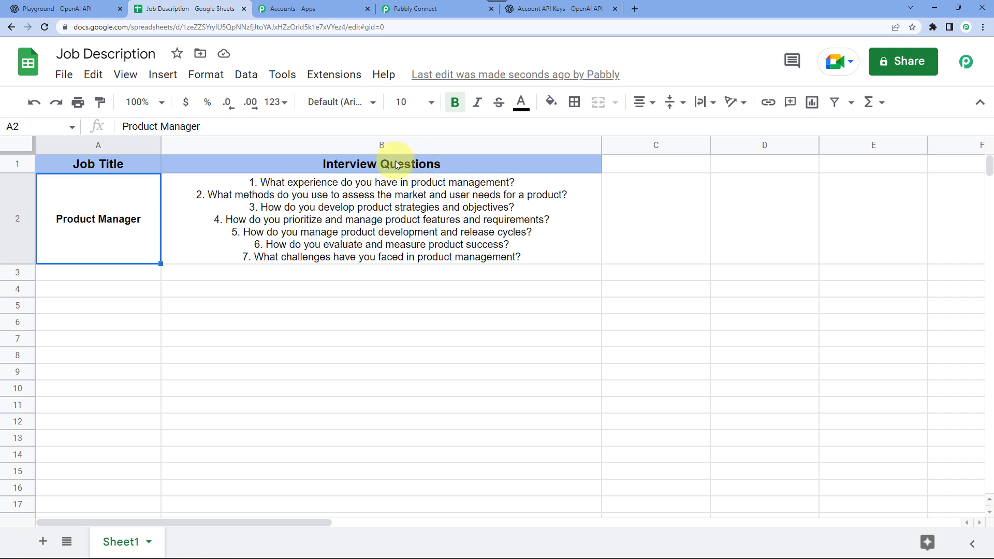
left_click(98, 274)
type("Co")
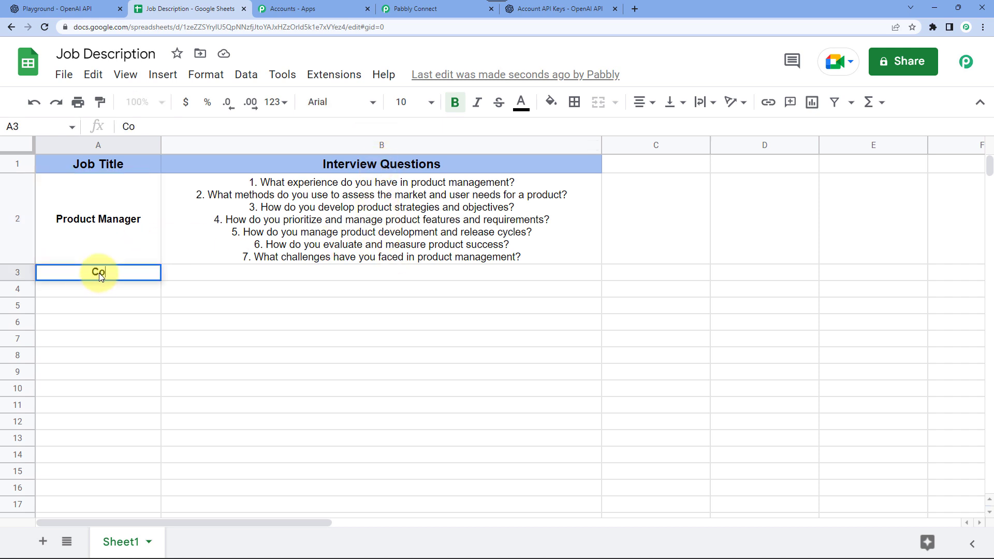
type("ntent Writer")
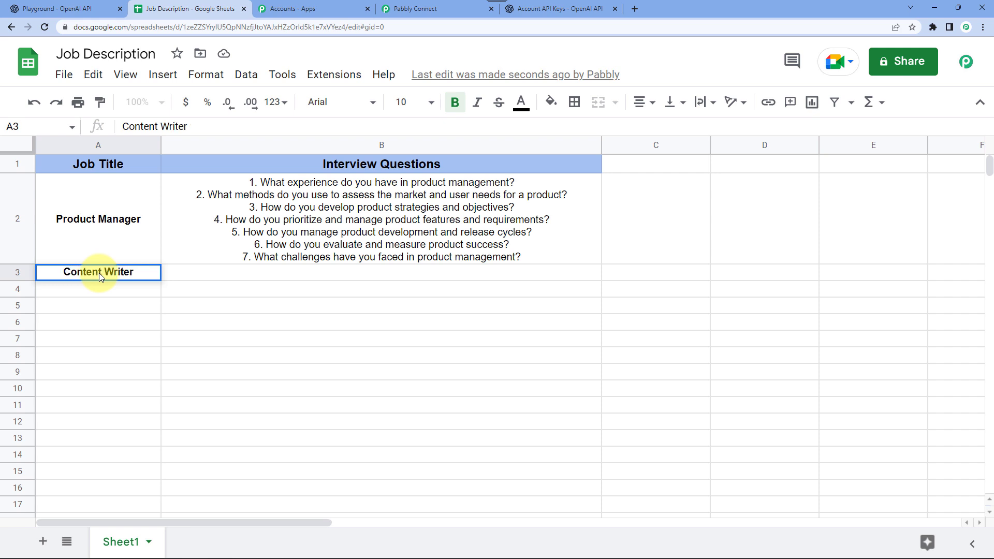
left_click(190, 339)
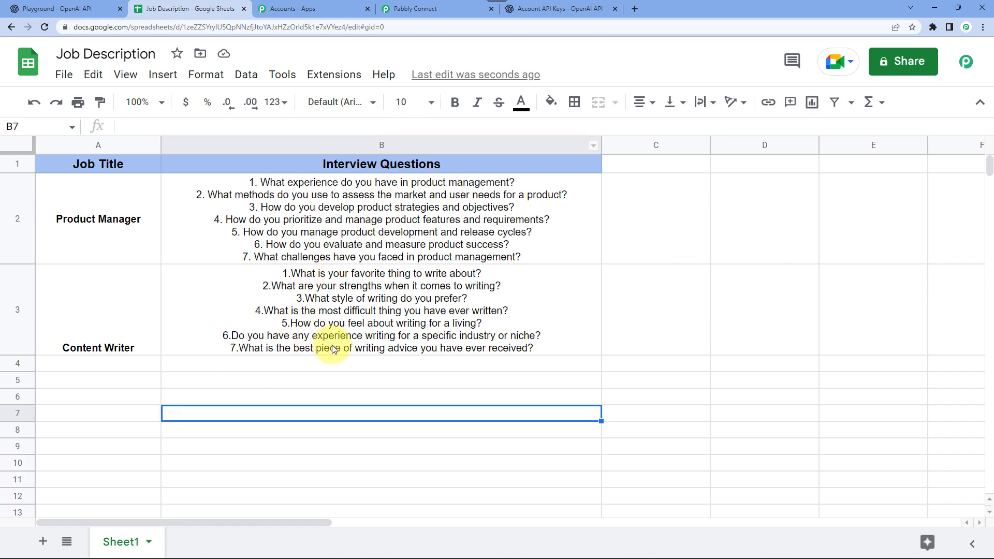
Examine the interview questions in cell B3 for the Content Writer row and the empty rows below, and return to the Pabbly Connect workflow
left_click(262, 288)
double_click(270, 271)
left_click_drag(270, 271, 580, 339)
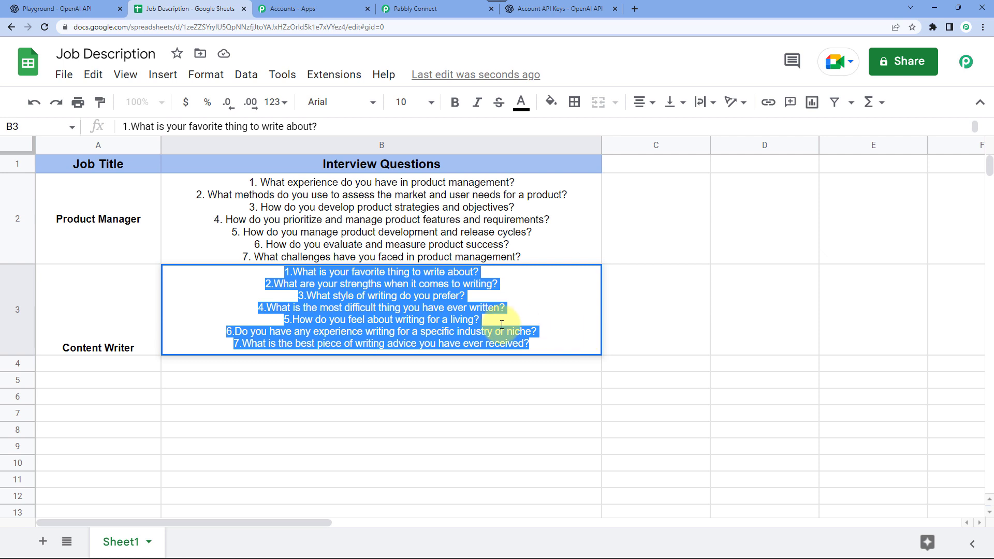
left_click(500, 323)
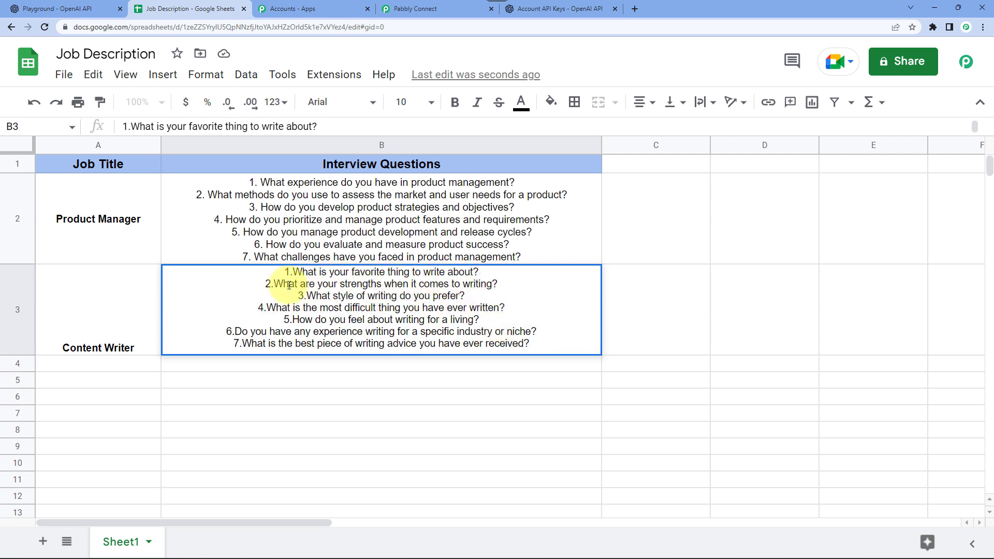
double_click(428, 344)
left_click(361, 366)
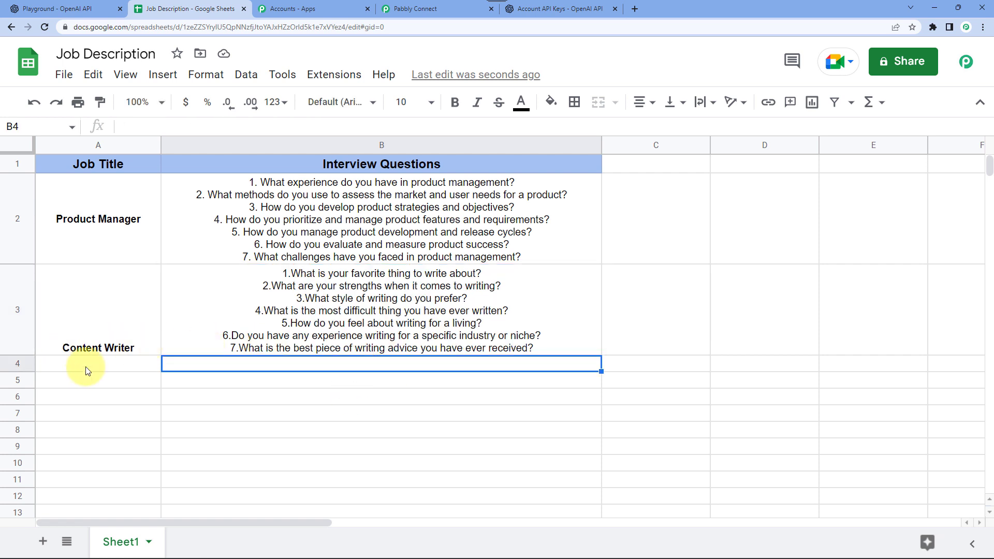
double_click(312, 368)
left_click(303, 395)
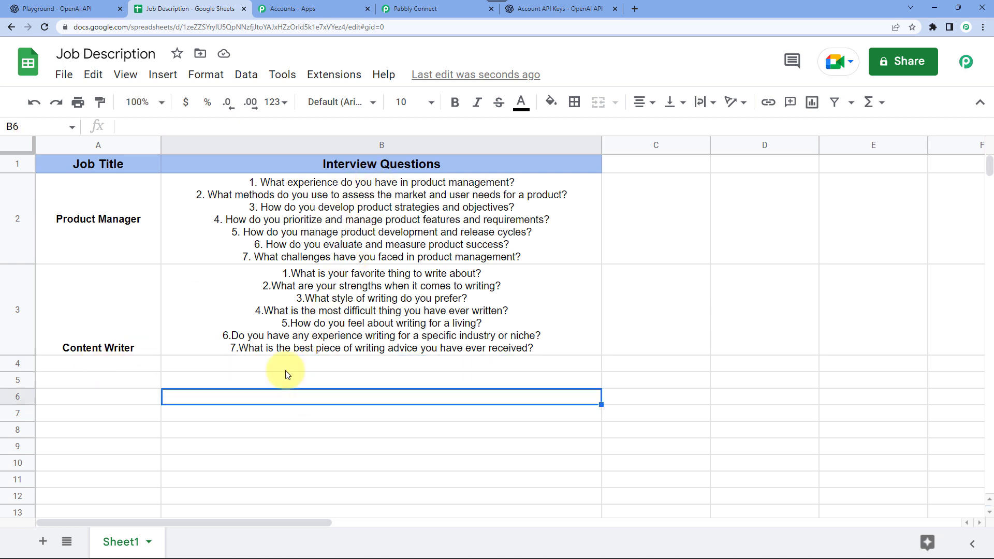
left_click(414, 9)
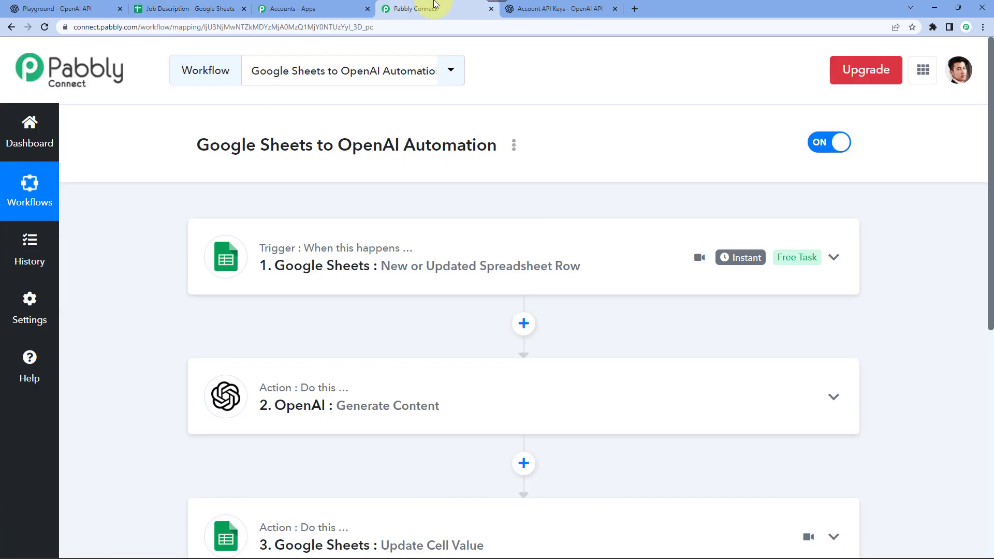